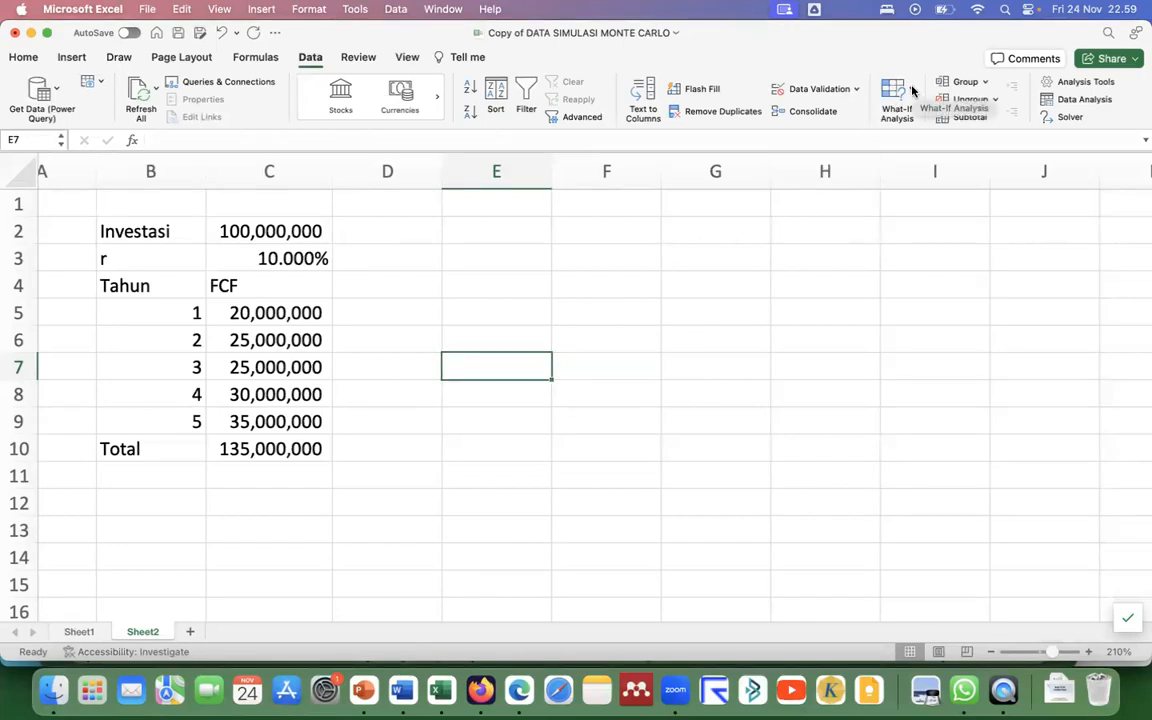
{"action": "left_click", "coordinate": [912, 91]}
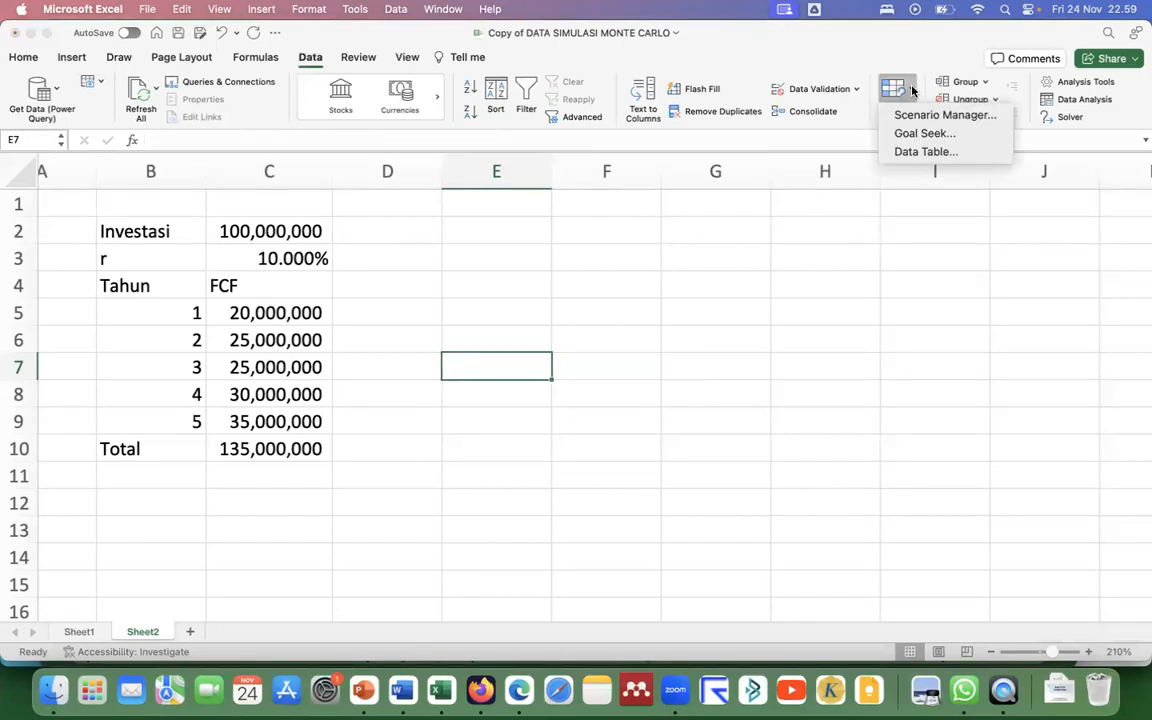
{"action": "left_click", "coordinate": [785, 240]}
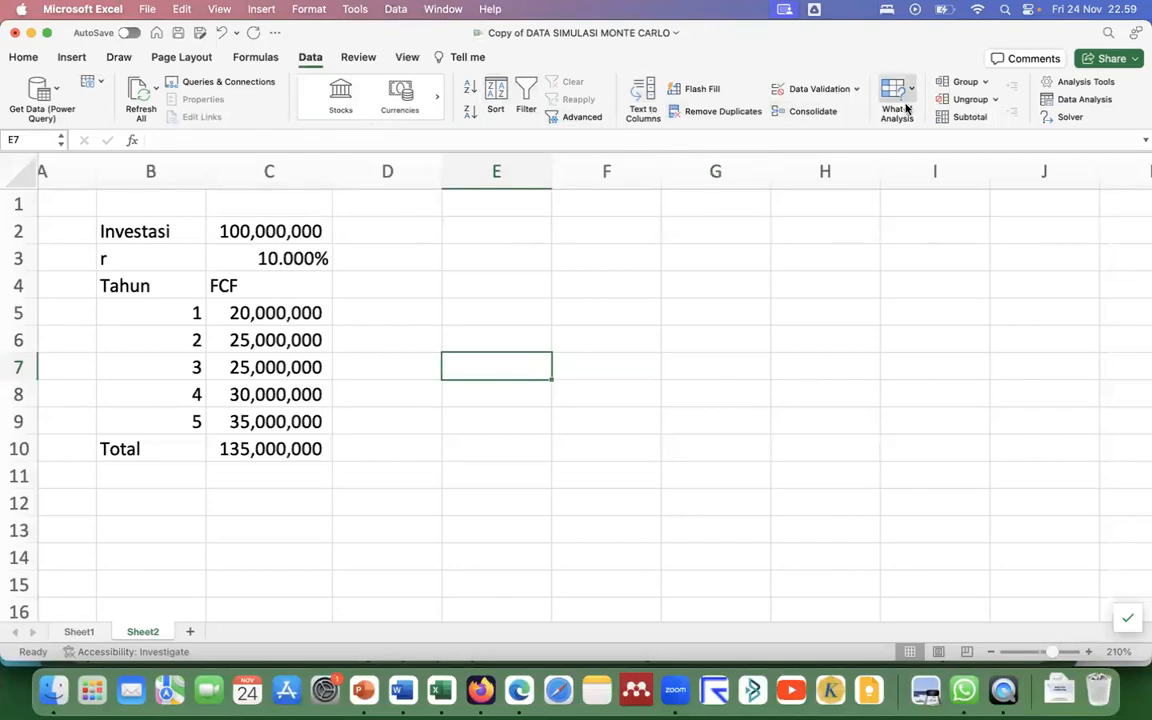
{"action": "left_click", "coordinate": [309, 58]}
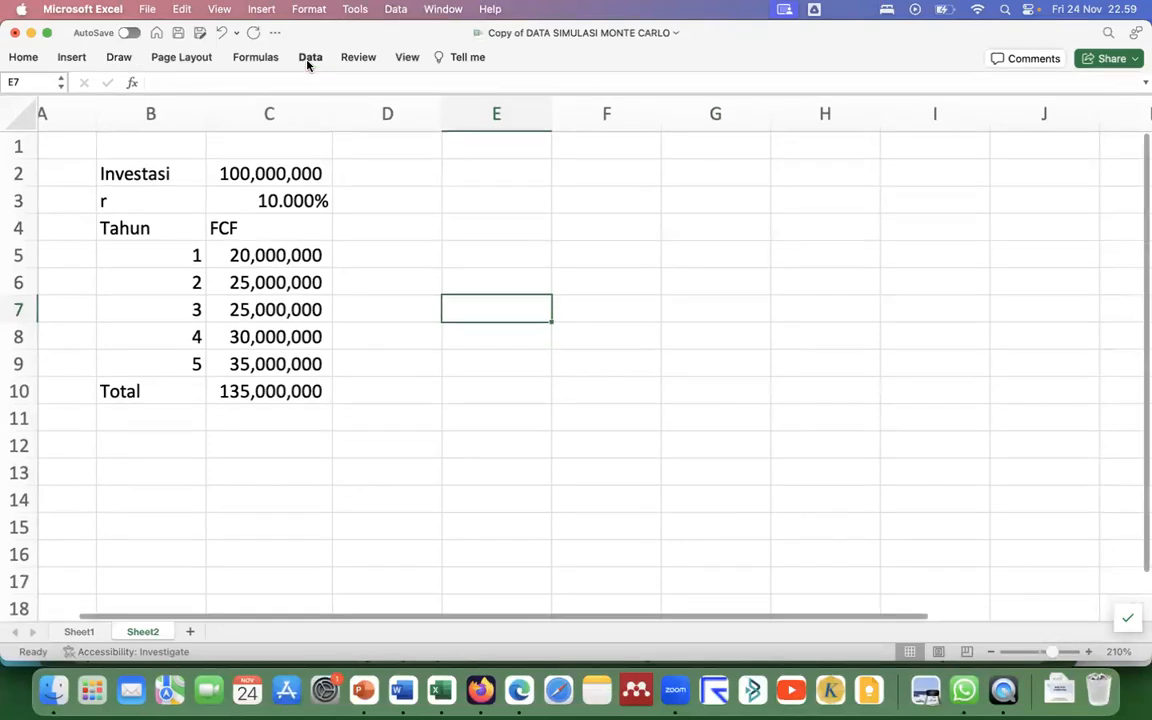
{"action": "left_click", "coordinate": [309, 58]}
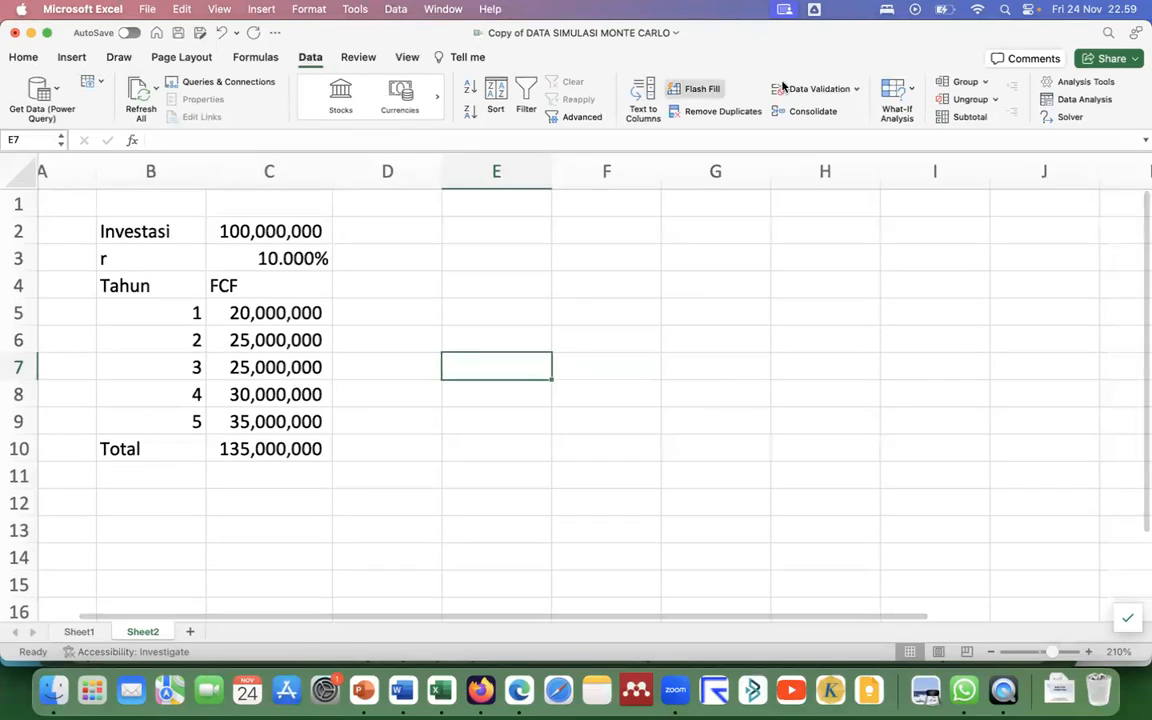
{"action": "left_click", "coordinate": [909, 92]}
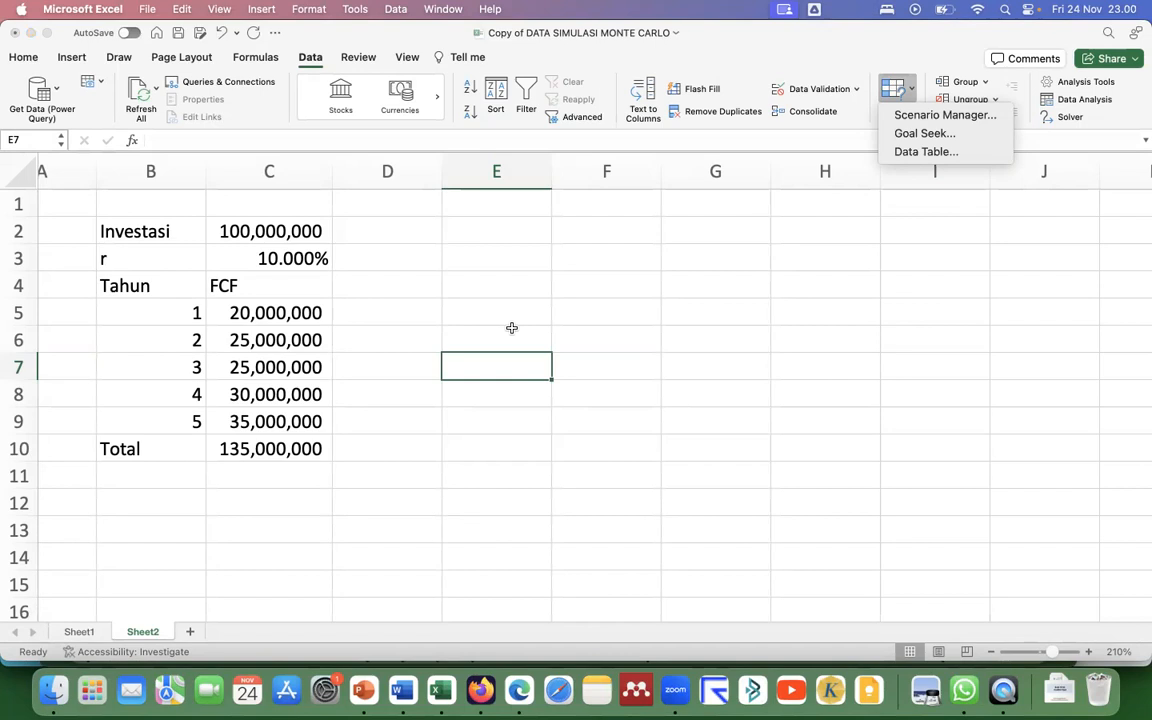
{"action": "left_click", "coordinate": [281, 231]}
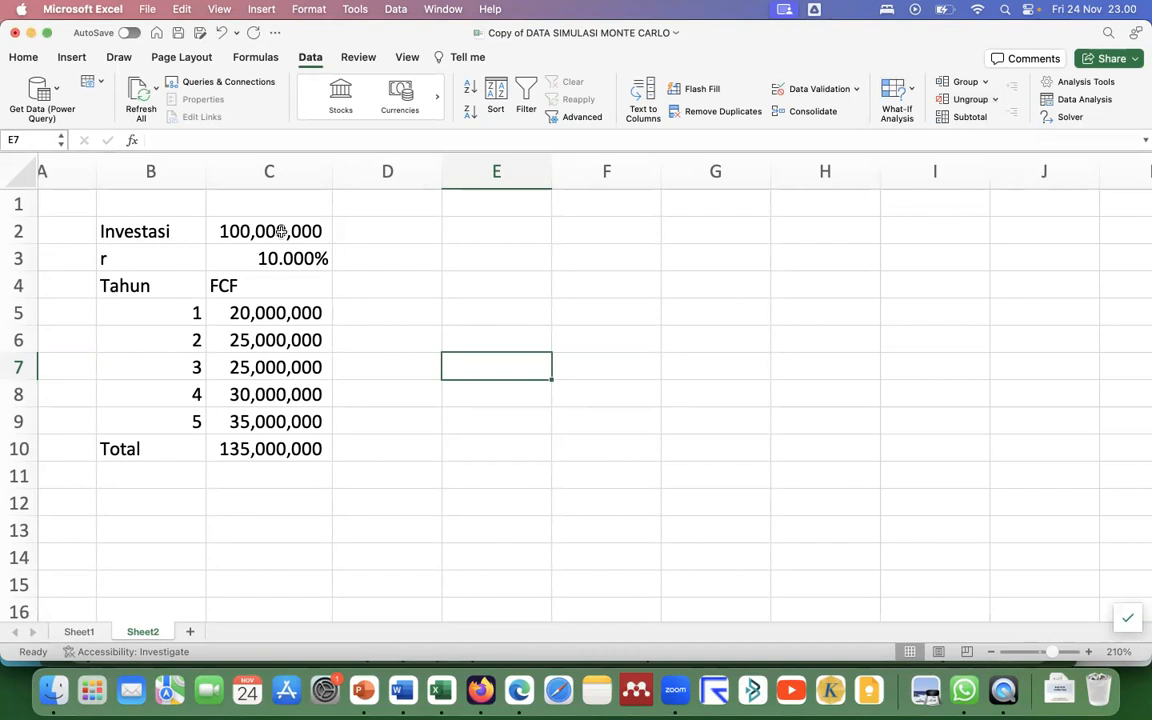
Display the rate r in cell C3 as a percentage with two decimal places
{"action": "left_click", "coordinate": [270, 258]}
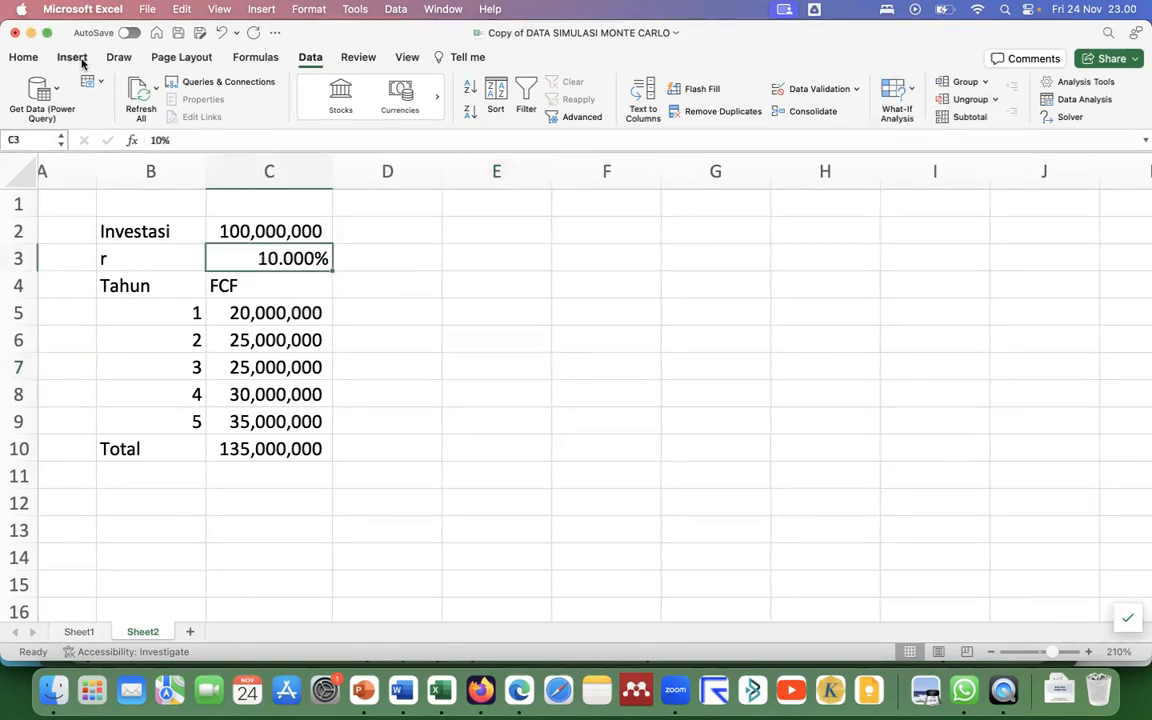
{"action": "left_click", "coordinate": [22, 58]}
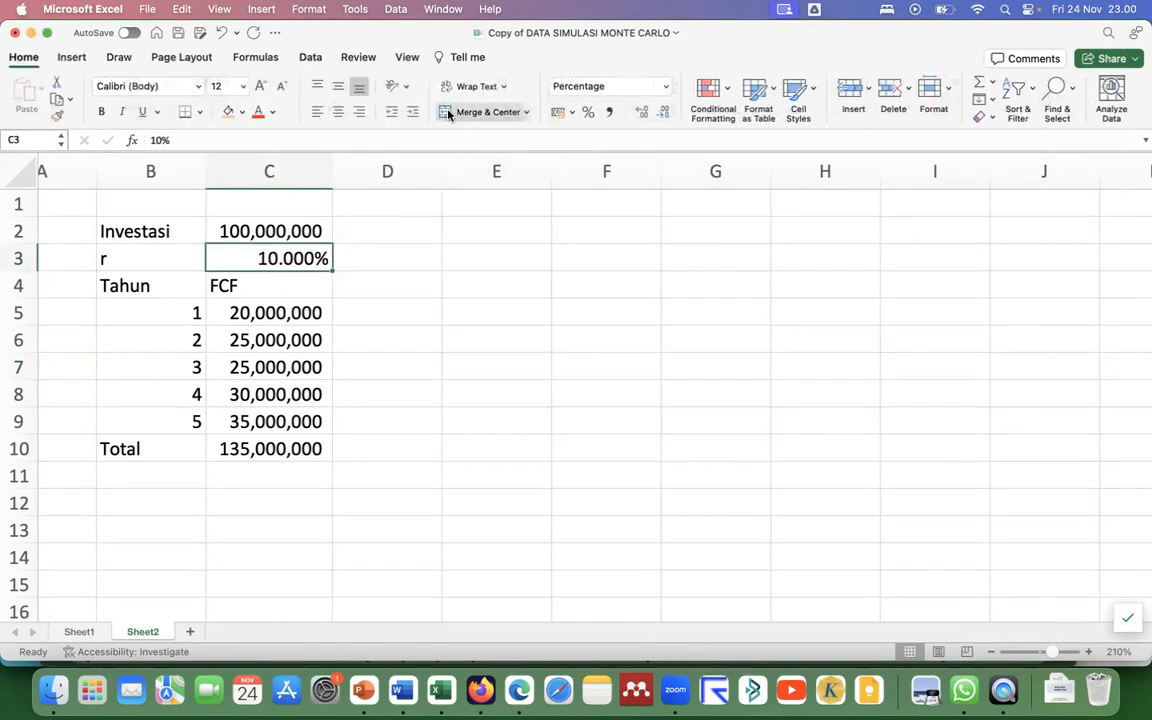
{"action": "left_click", "coordinate": [664, 114]}
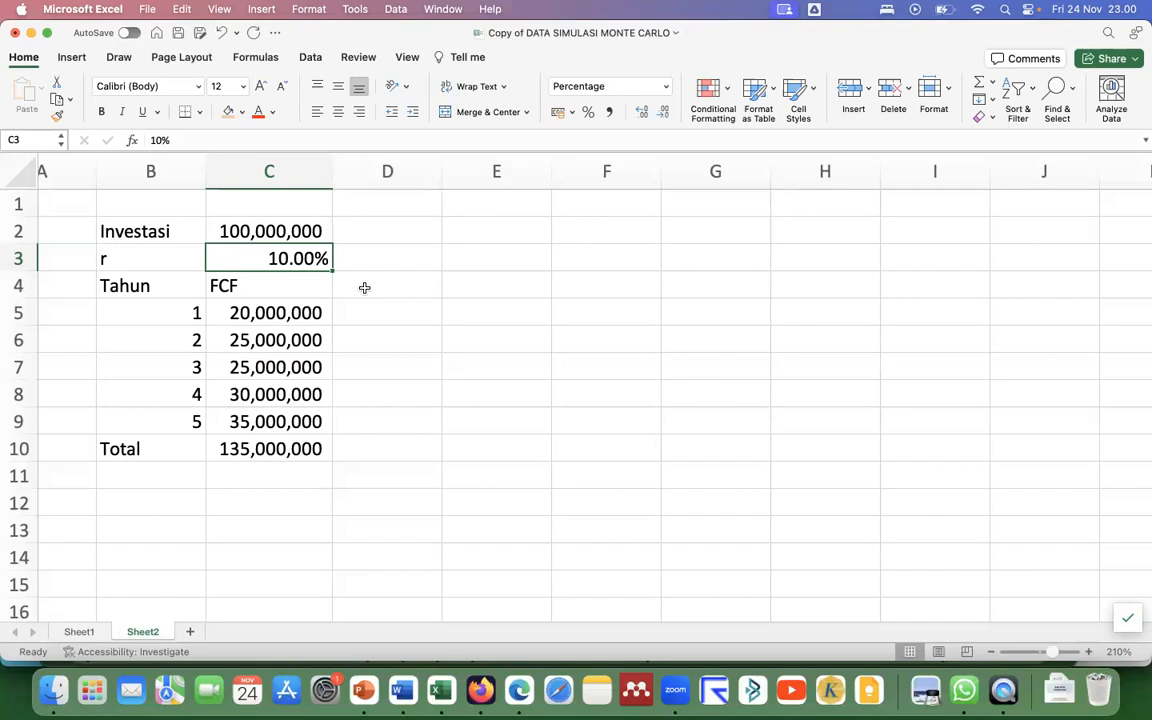
Add the header df in D4 and enter the discount factor formula =(1+$C$3)^-B5 in D5
{"action": "left_click", "coordinate": [365, 288]}
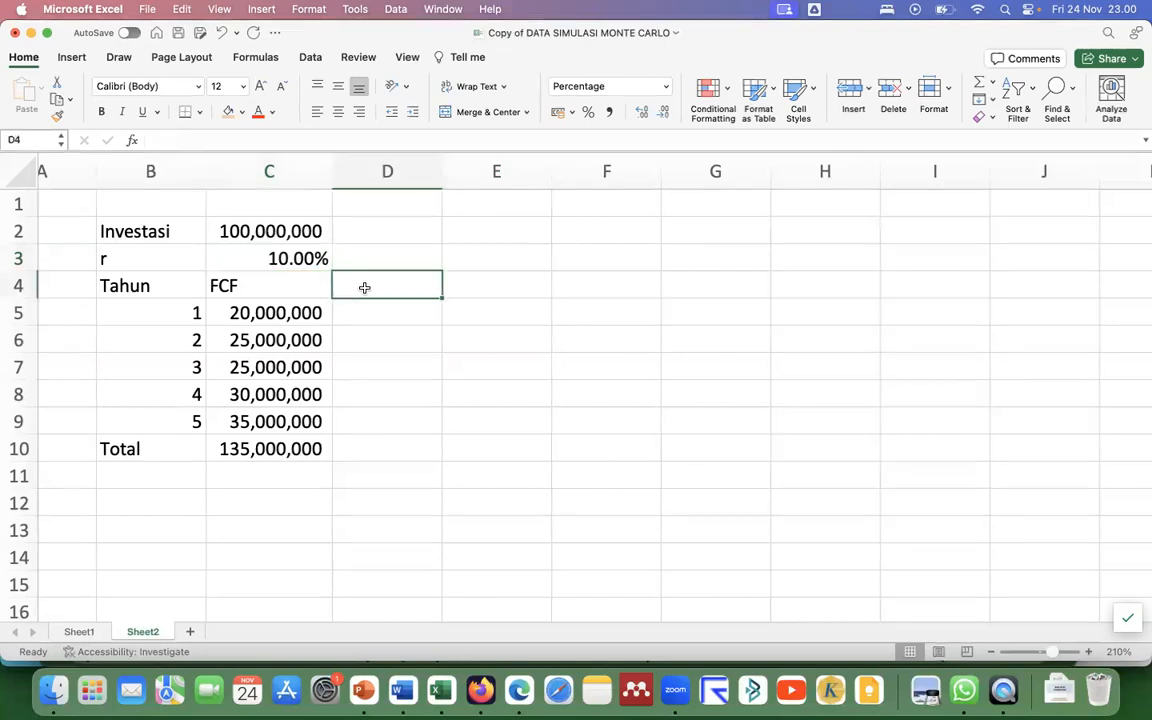
{"action": "type", "text": "df"}
{"action": "key", "text": "Return"}
{"action": "type", "text": "=(1+"}
{"action": "left_click", "coordinate": [275, 258]}
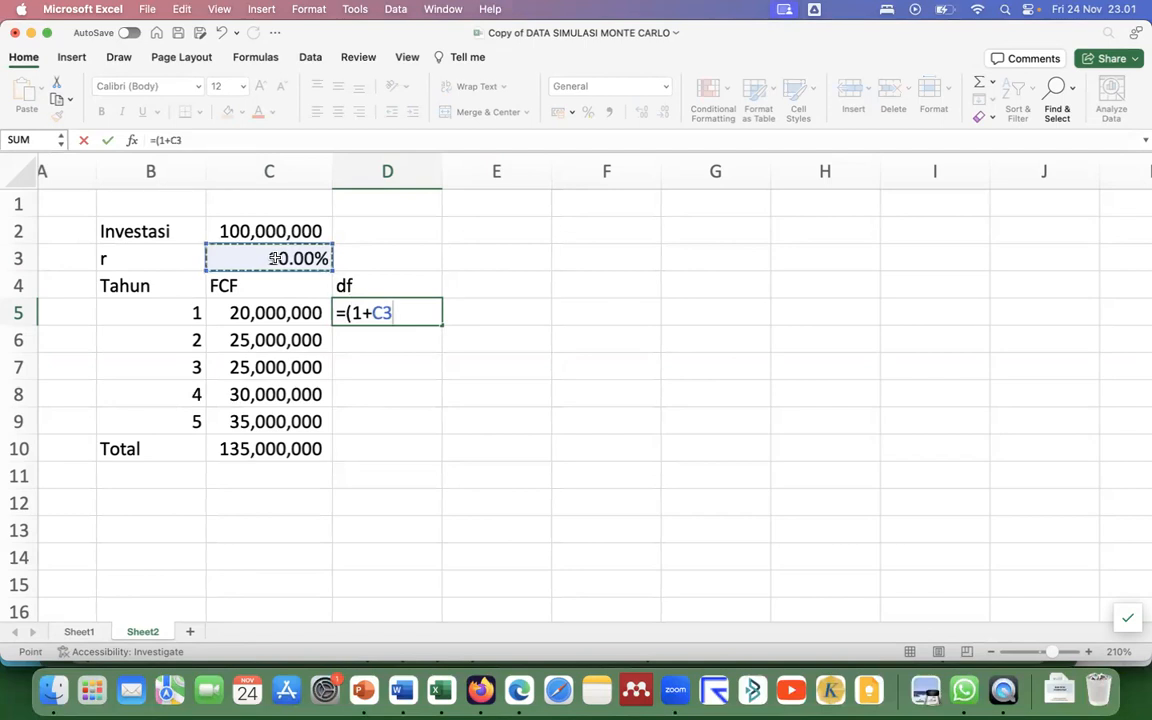
{"action": "key", "text": "F4"}
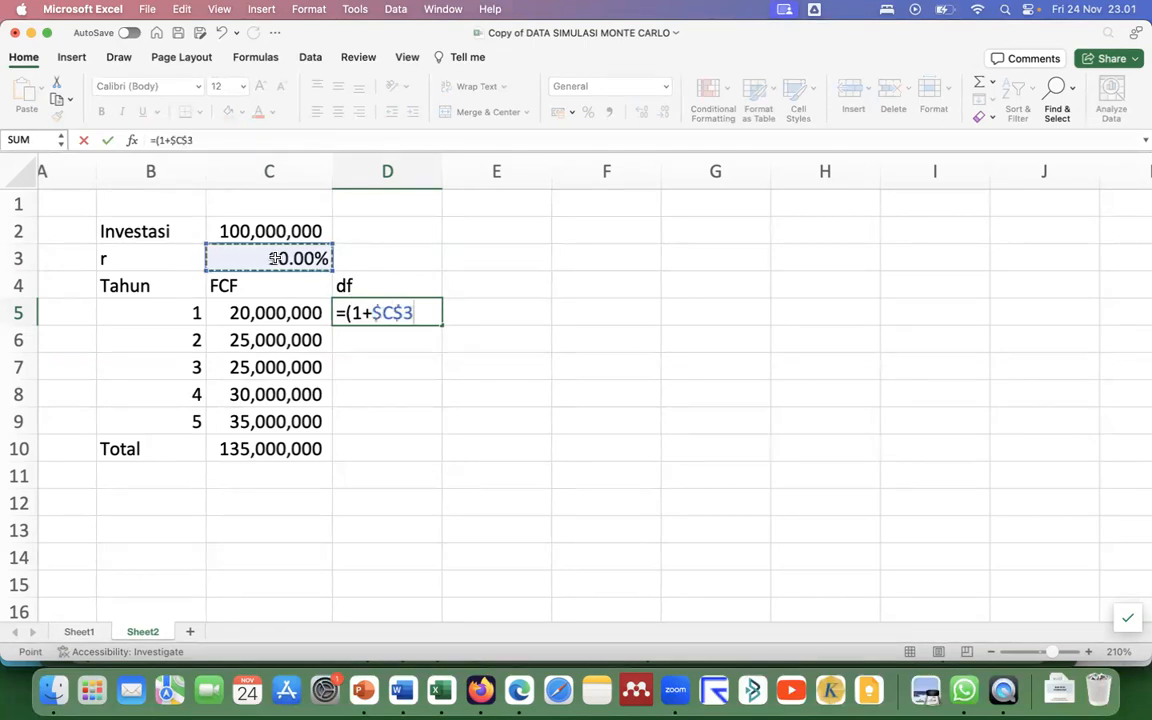
{"action": "type", "text": ")^-"}
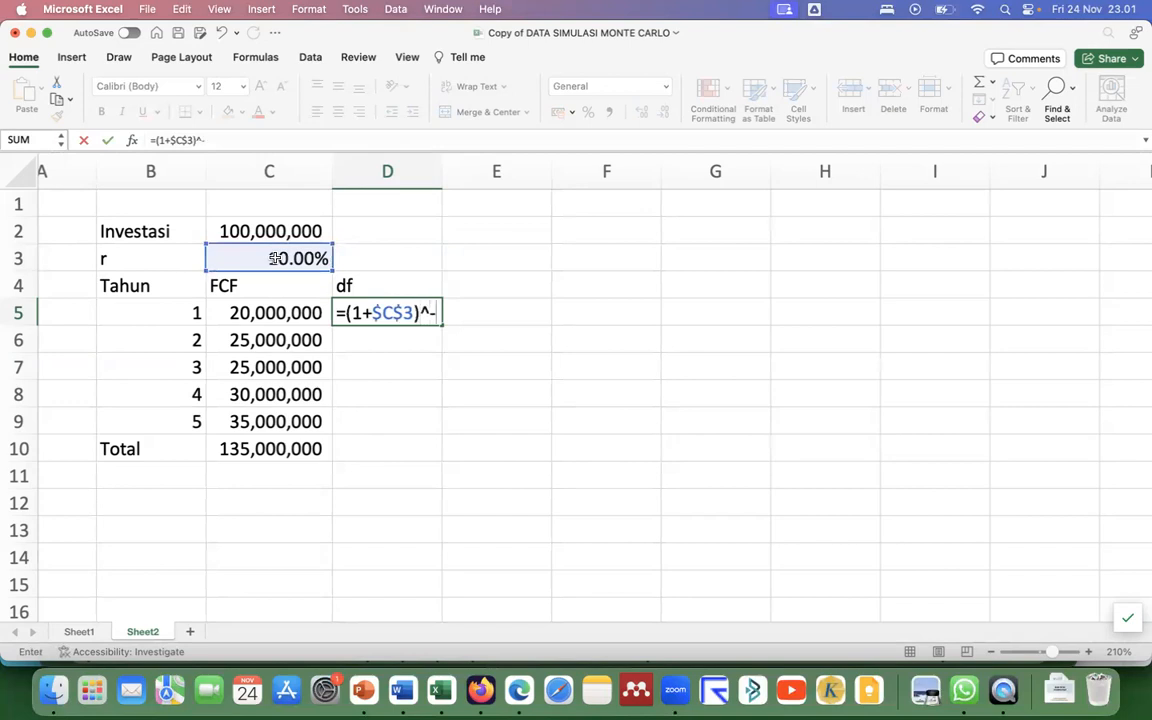
{"action": "left_click", "coordinate": [129, 316]}
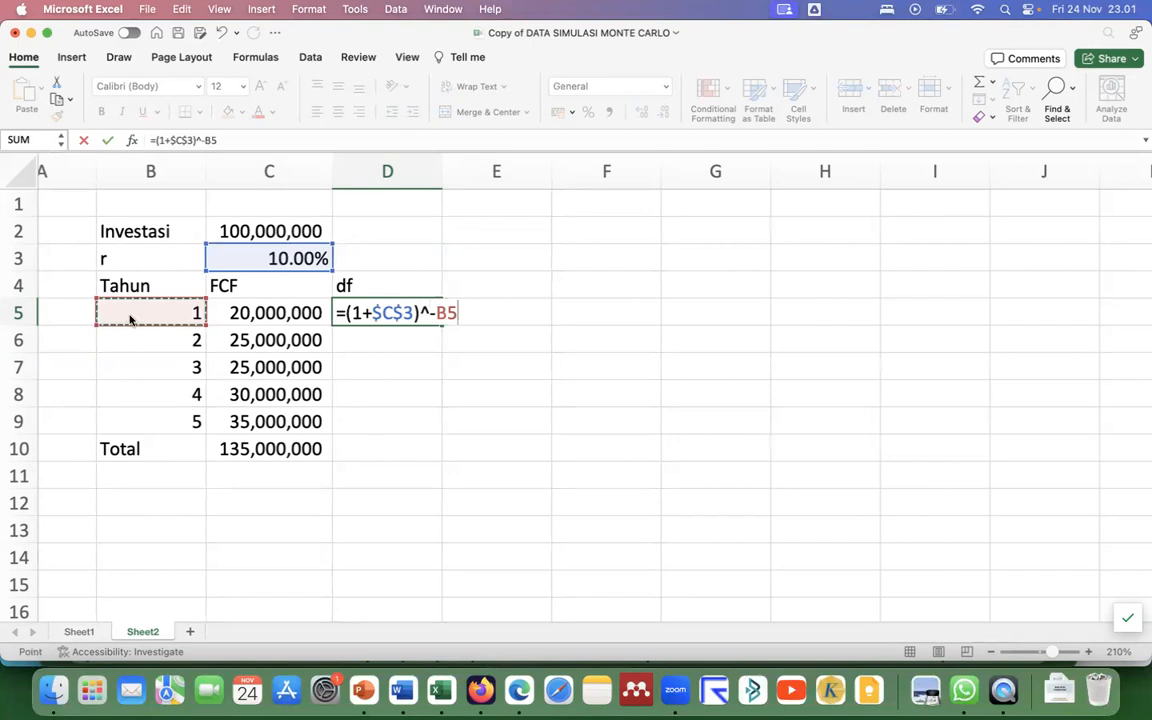
{"action": "key", "text": "Return"}
Format D5 to three decimals in a column fitted to its contents, and fill the discount factor down to D9
{"action": "left_click", "coordinate": [396, 306]}
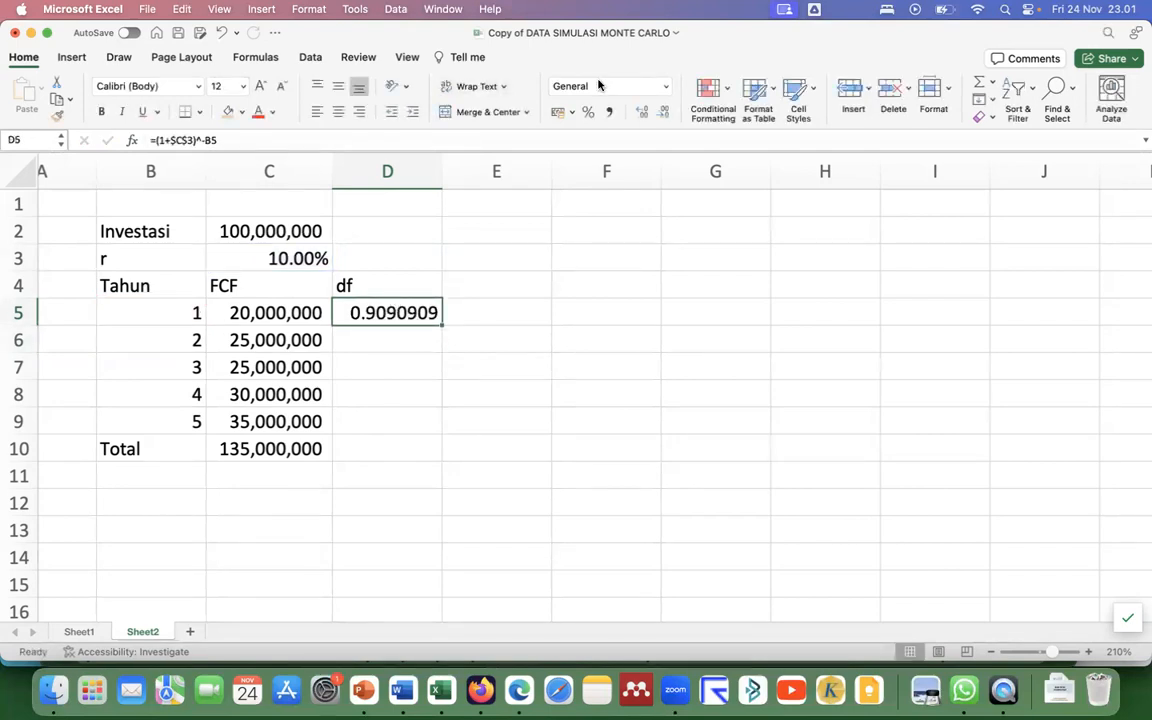
{"action": "left_click", "coordinate": [663, 112]}
{"action": "left_click", "coordinate": [663, 112]}
{"action": "left_click", "coordinate": [663, 112]}
{"action": "left_click", "coordinate": [663, 112]}
{"action": "double_click", "coordinate": [442, 165]}
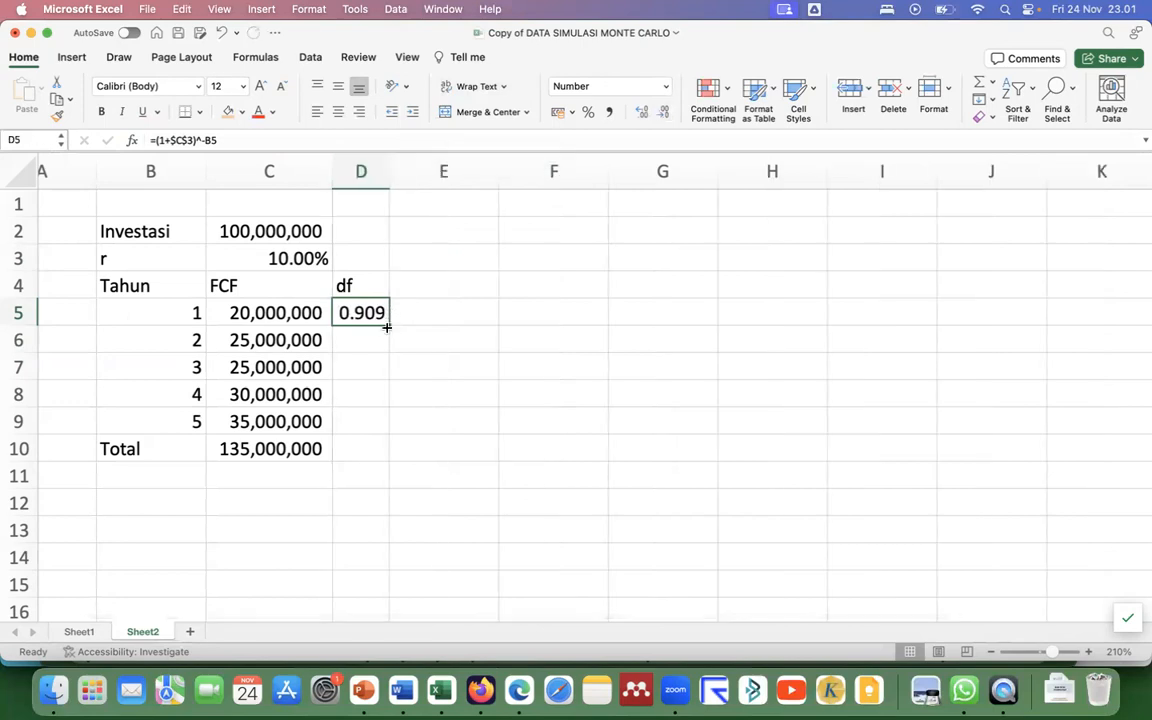
{"action": "left_click_drag", "start_coordinate": [386, 326], "coordinate": [387, 434]}
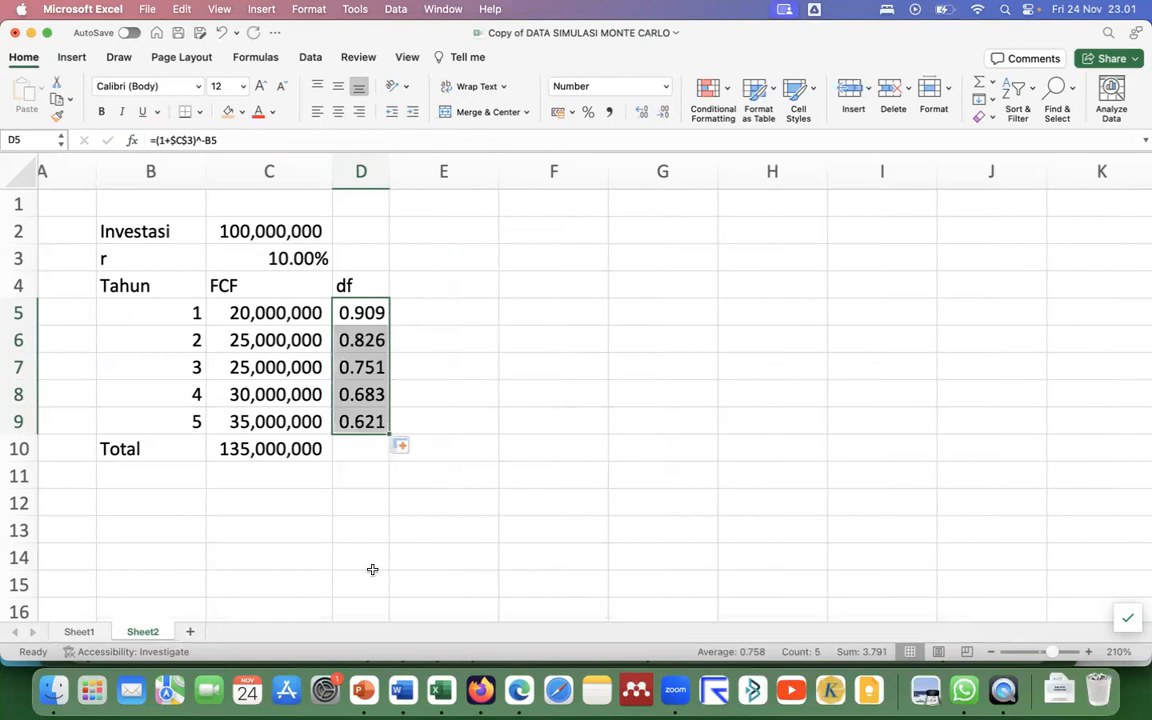
Add a DCF column headed in E4, with the formula =C5*D5 in E5 filled down to E9
{"action": "left_click", "coordinate": [431, 282]}
{"action": "type", "text": "DCF"}
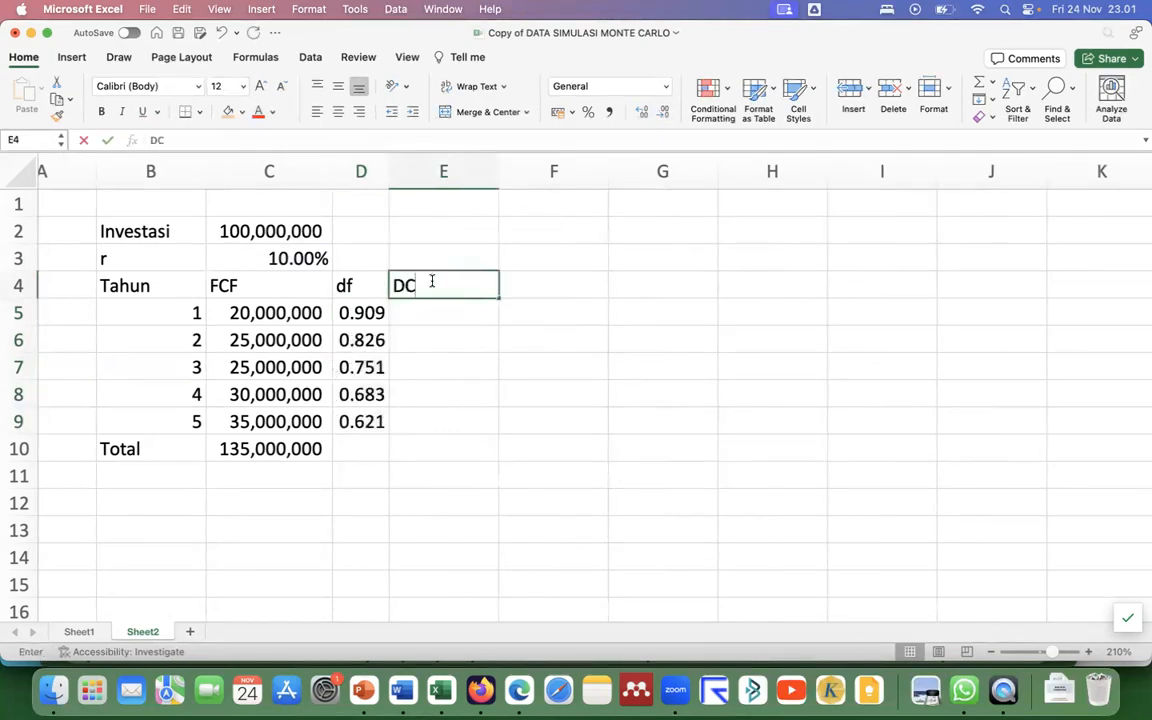
{"action": "left_click", "coordinate": [431, 314]}
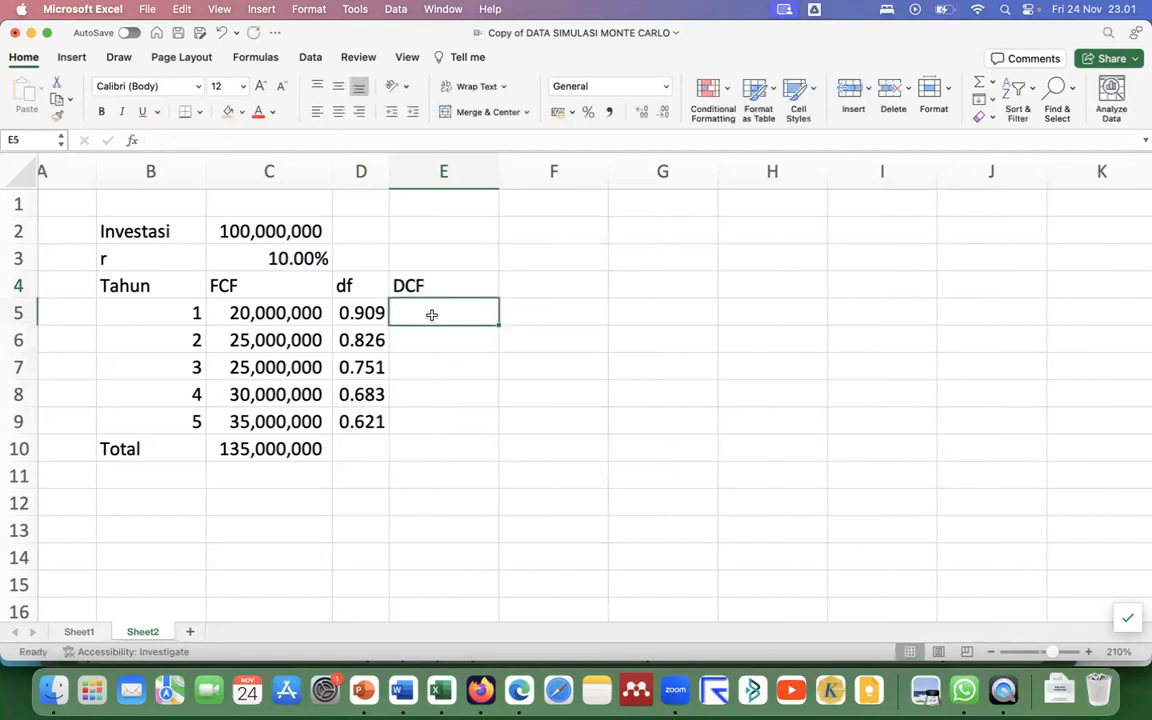
{"action": "type", "text": "="}
{"action": "left_click", "coordinate": [265, 316]}
{"action": "type", "text": "*"}
{"action": "left_click", "coordinate": [360, 313]}
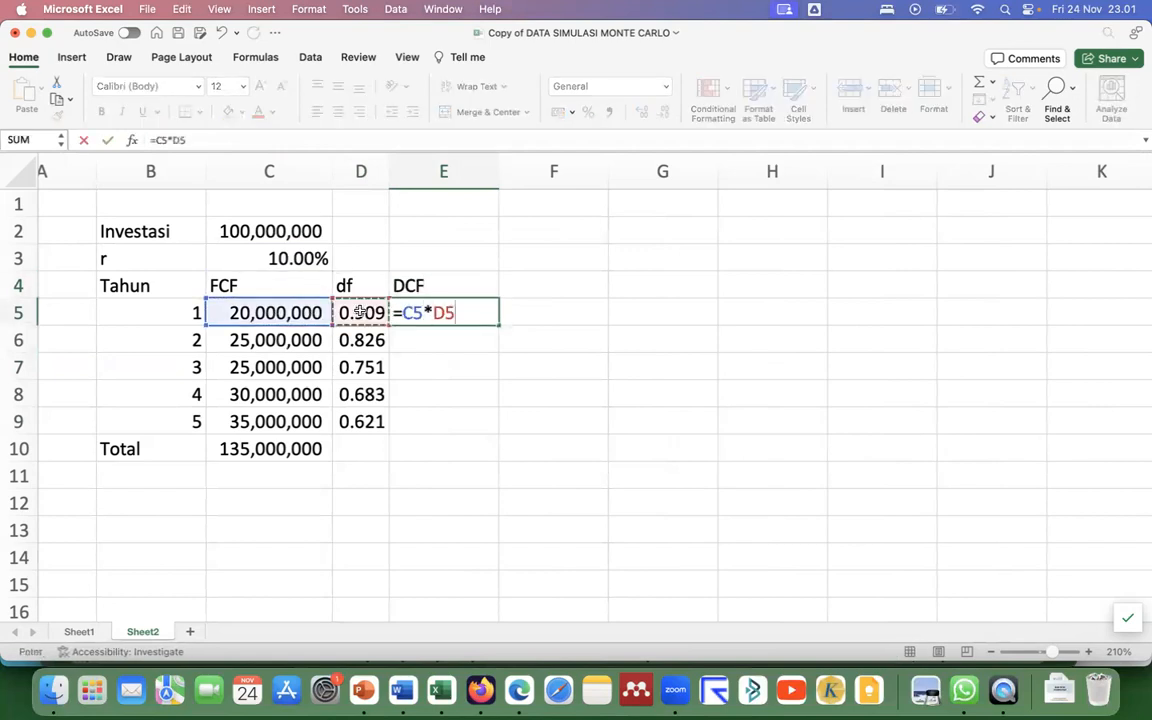
{"action": "key", "text": "shift+Return"}
{"action": "left_click", "coordinate": [462, 312]}
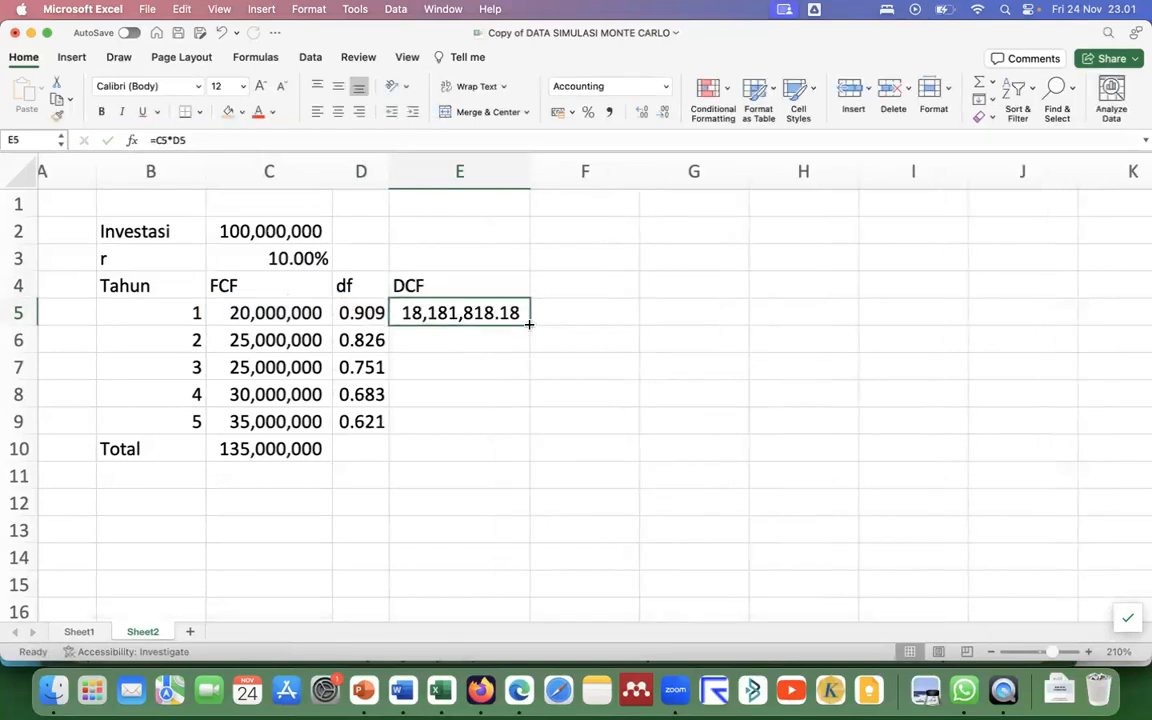
{"action": "double_click", "coordinate": [529, 324]}
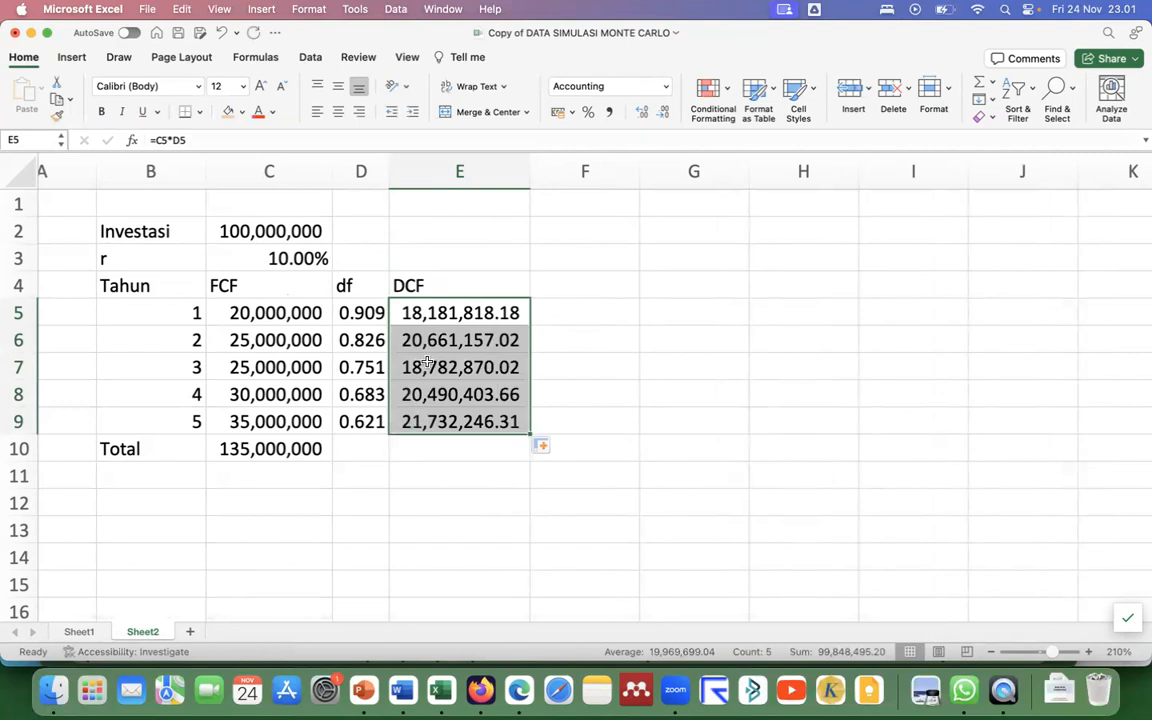
Total the discounted cash flows E5:E9 with a SUM formula in E10
{"action": "left_click", "coordinate": [427, 453]}
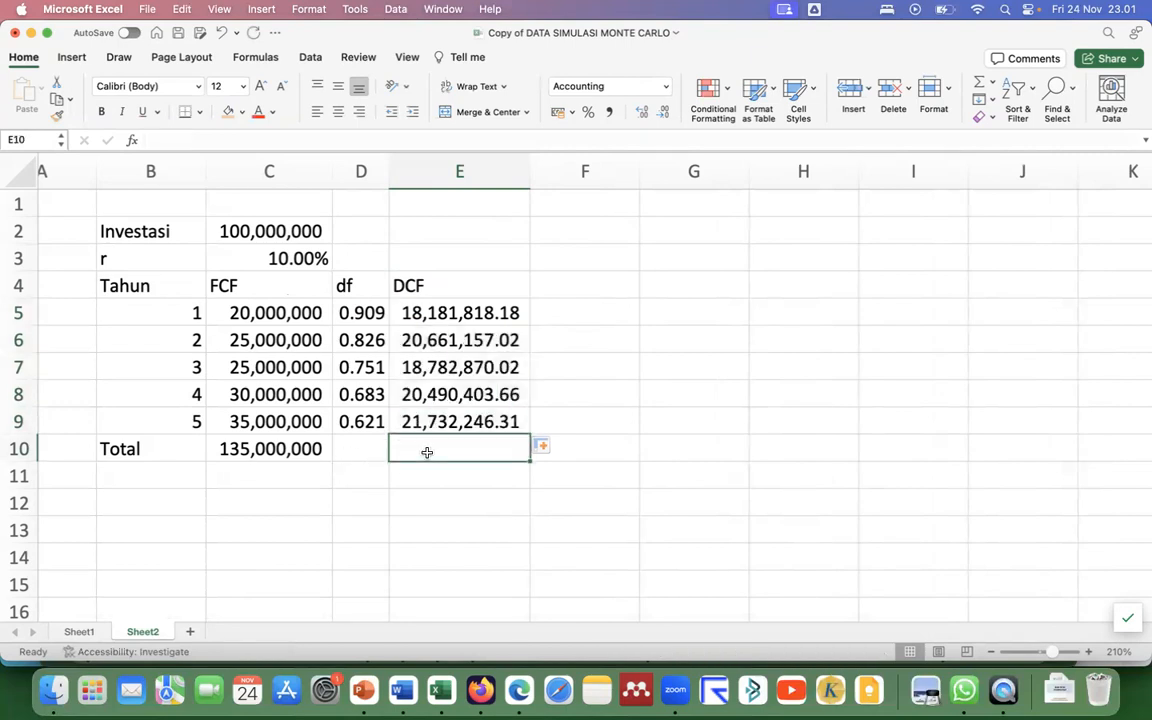
{"action": "type", "text": "=sum"}
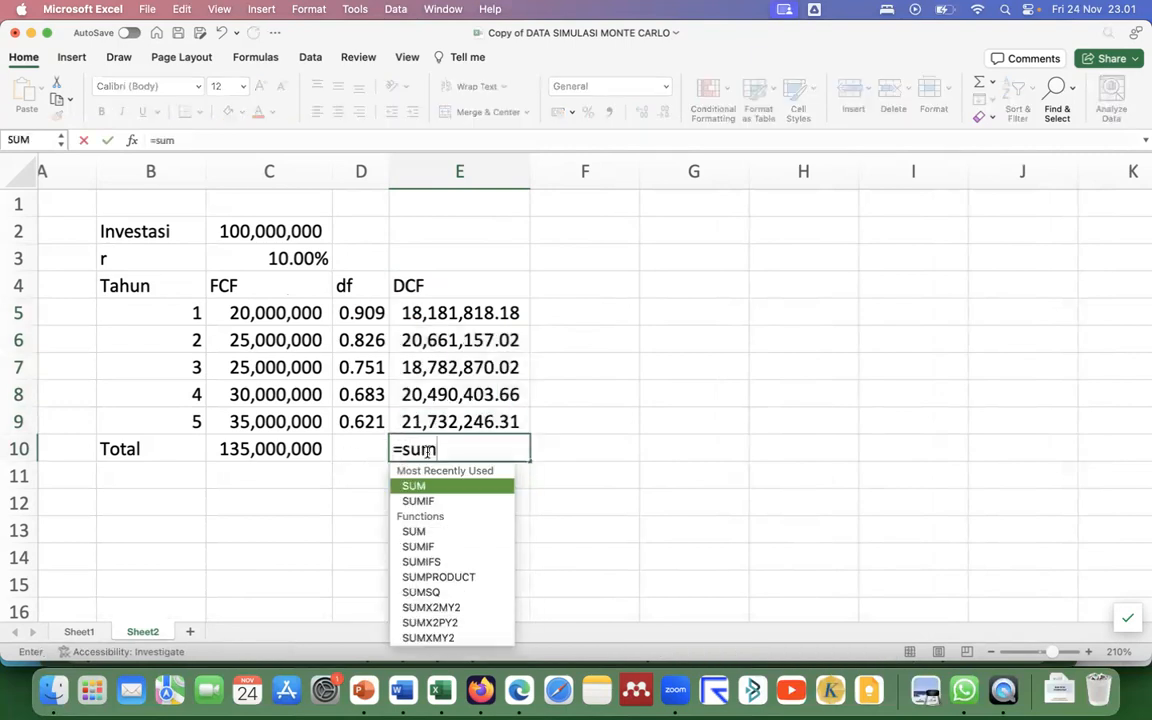
{"action": "type", "text": "("}
{"action": "left_click_drag", "start_coordinate": [437, 309], "coordinate": [437, 417]}
{"action": "key", "text": "Return"}
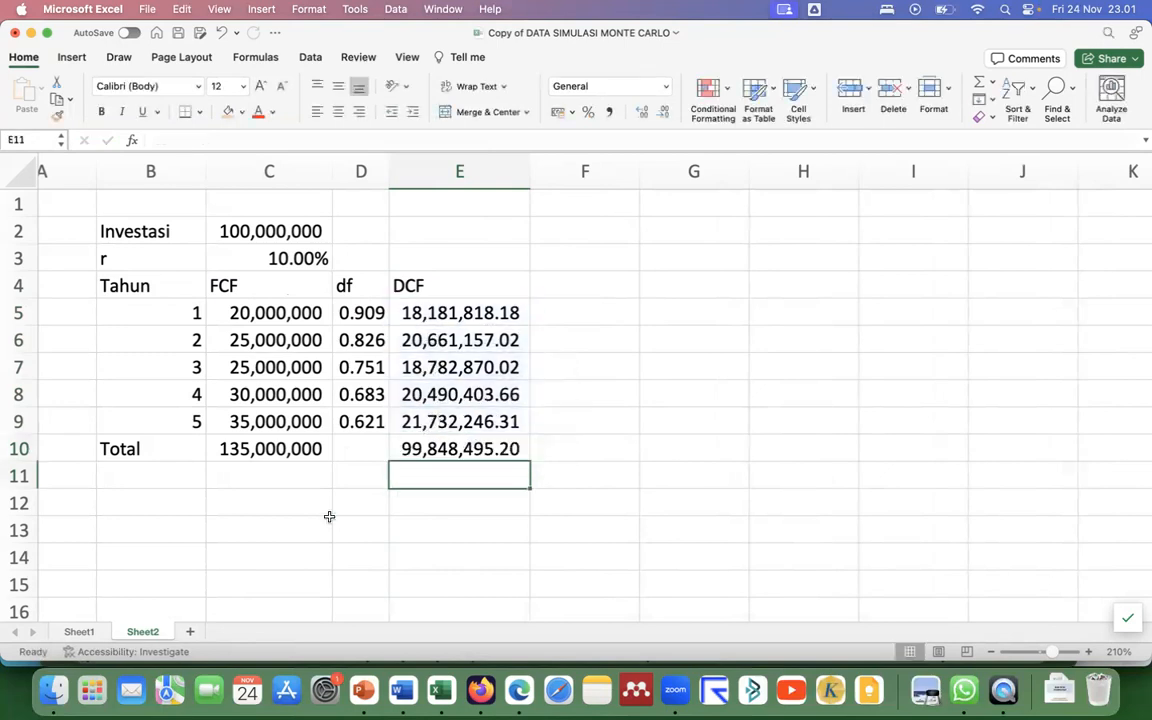
Label D11 as NPV and calculate the net present value in E11 with =-C2+E10
{"action": "left_click", "coordinate": [347, 478]}
{"action": "type", "text": "NPV"}
{"action": "left_click", "coordinate": [477, 466]}
{"action": "type", "text": "="}
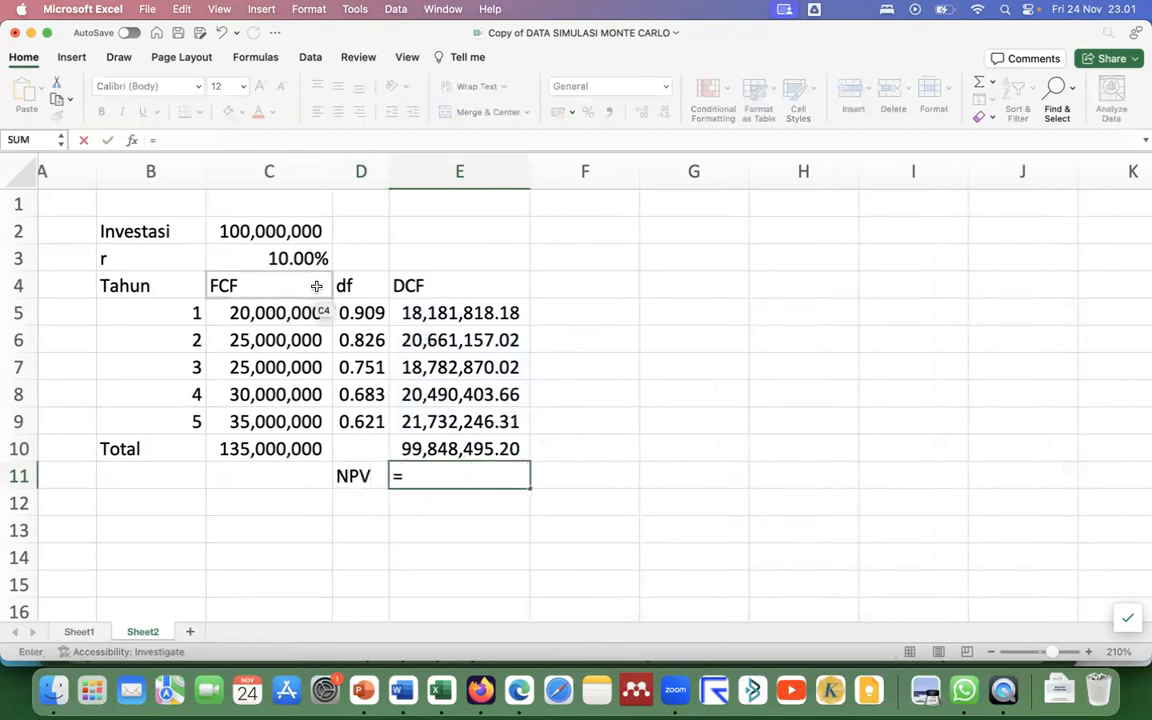
{"action": "type", "text": "-"}
{"action": "left_click", "coordinate": [232, 231]}
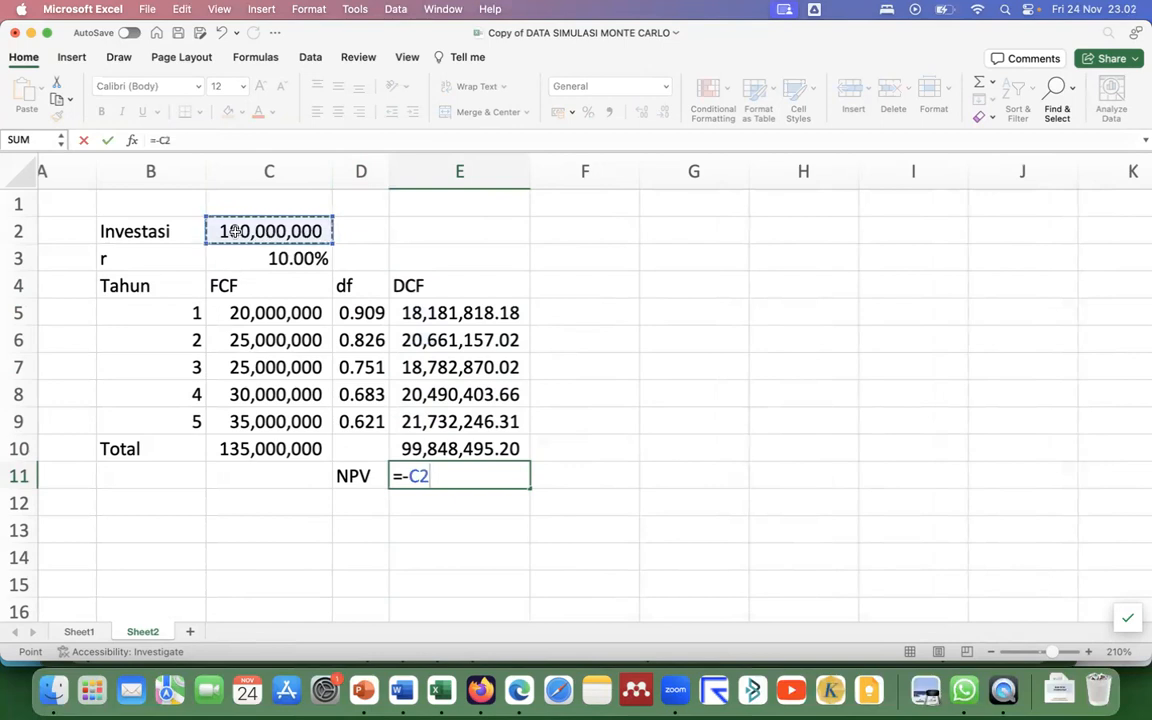
{"action": "type", "text": "+"}
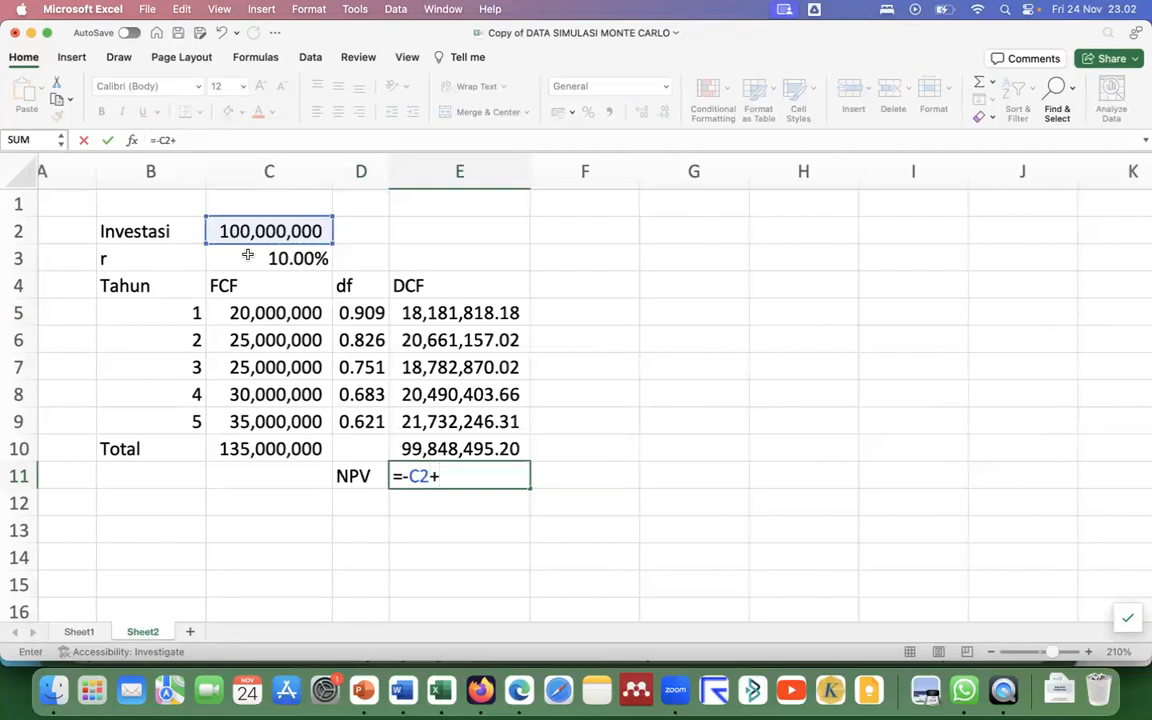
{"action": "left_click", "coordinate": [424, 450]}
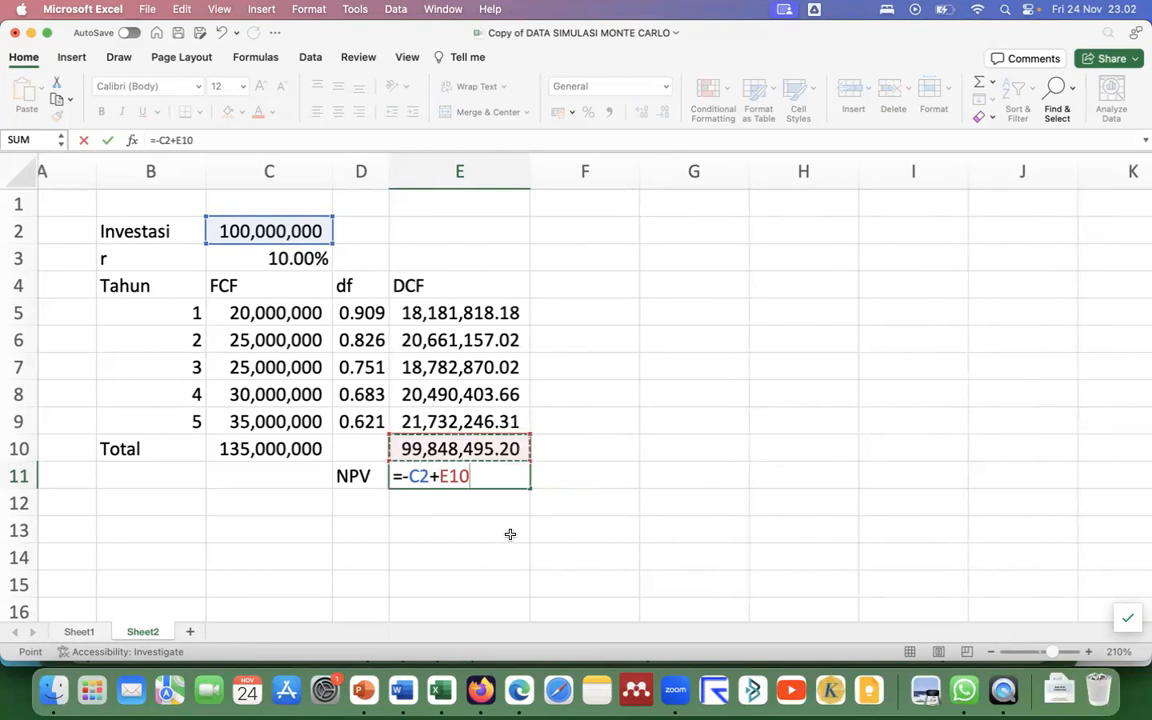
{"action": "key", "text": "Return"}
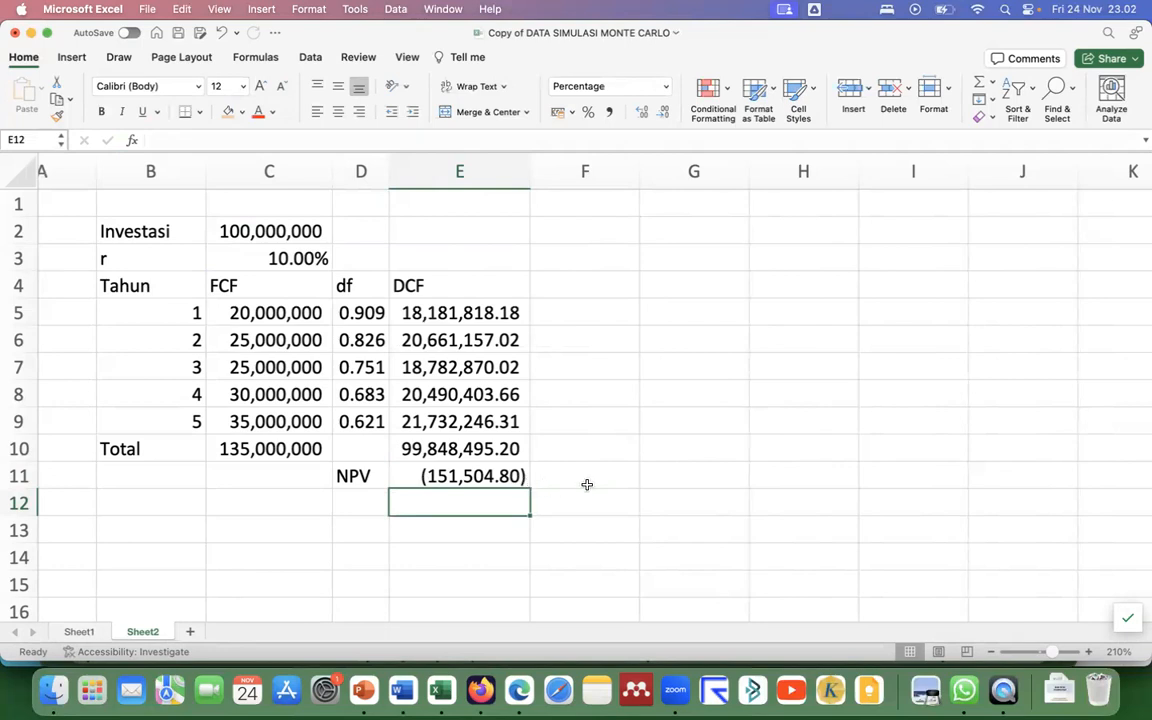
{"action": "key", "text": "Up"}
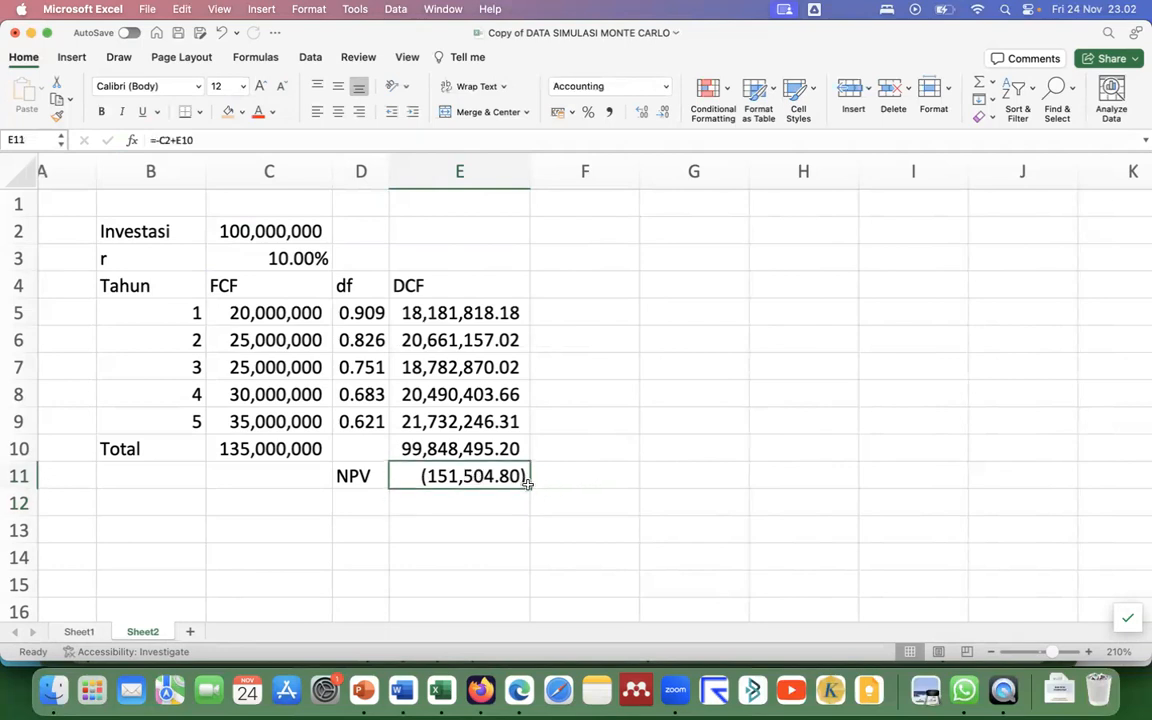
{"action": "left_click", "coordinate": [558, 481]}
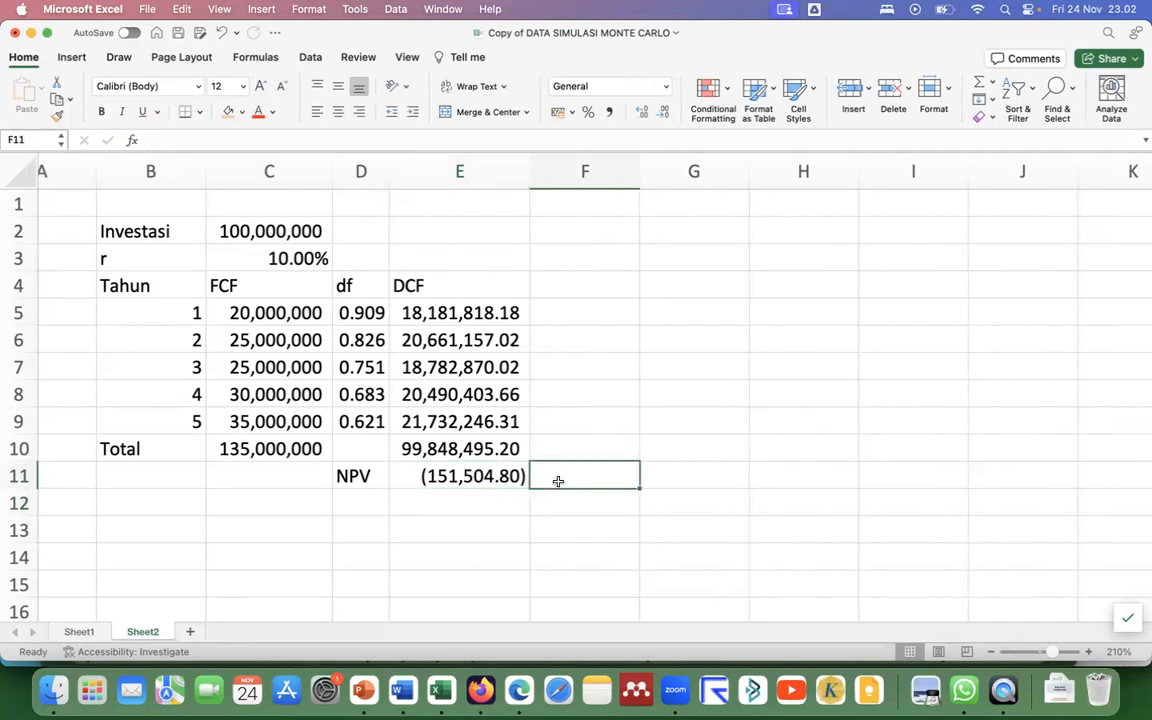
Enter the formula =IF(E11>0;"DITERIMA";"DITOLAK") in E12 to decide on the investment from its NPV
{"action": "left_click", "coordinate": [455, 505]}
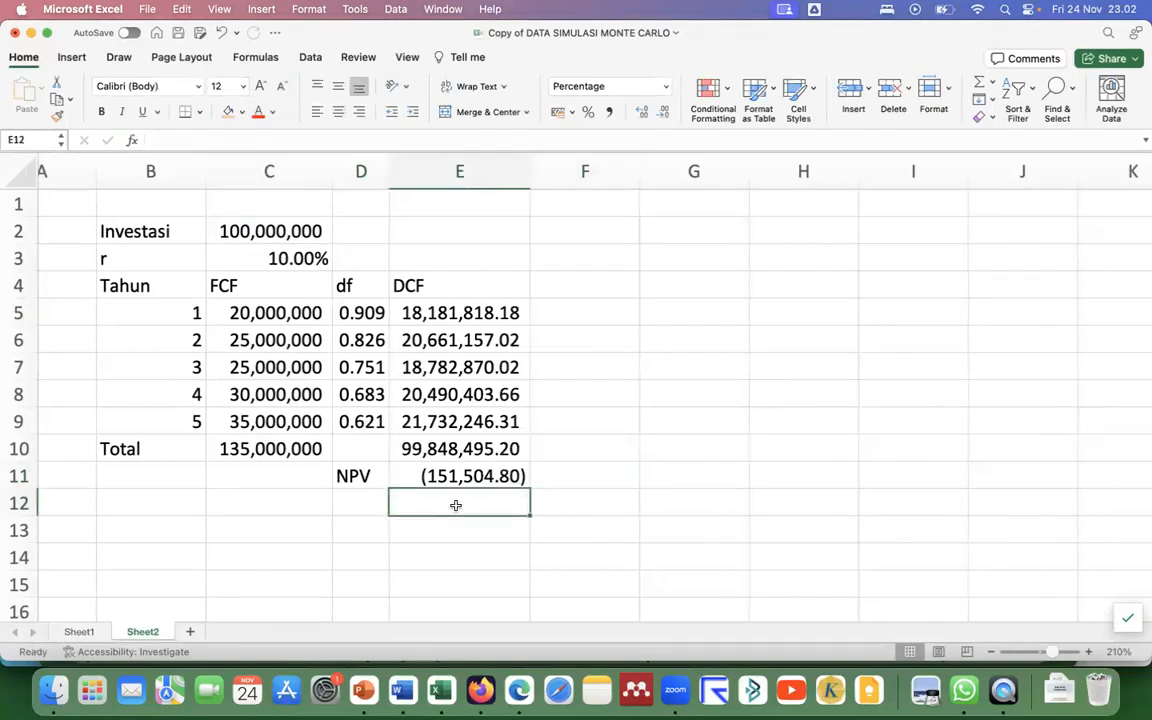
{"action": "type", "text": "="}
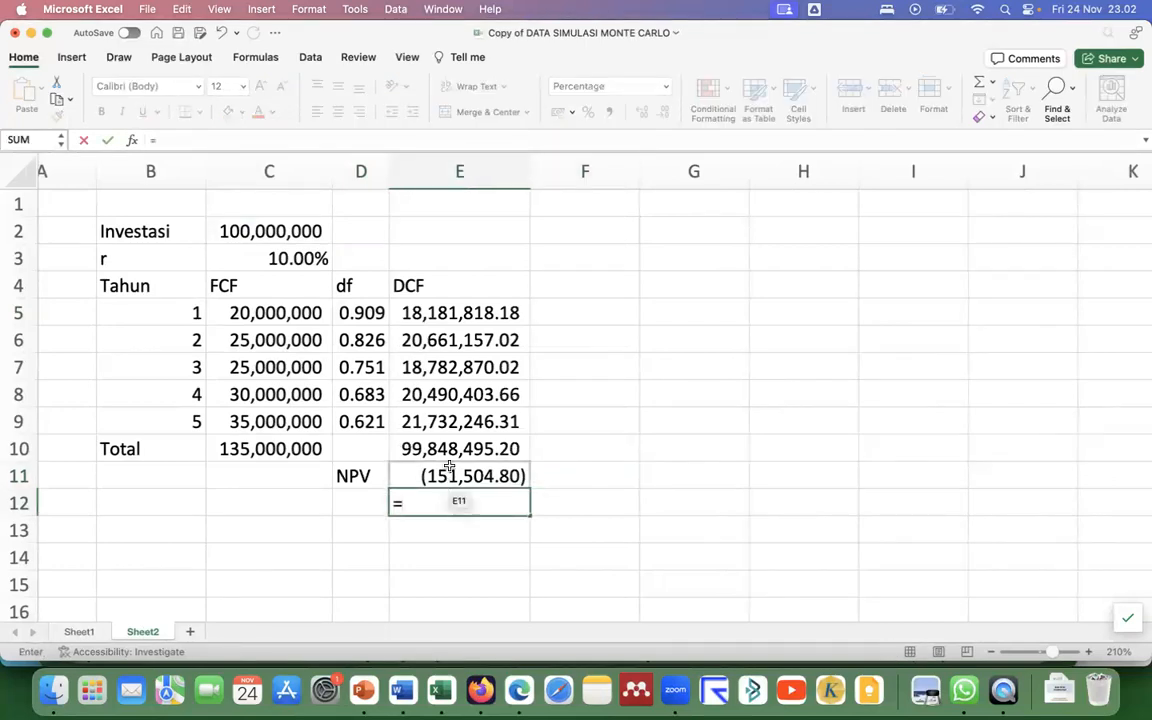
{"action": "left_click", "coordinate": [452, 470]}
{"action": "key", "text": "BackSpace"}
{"action": "key", "text": "BackSpace"}
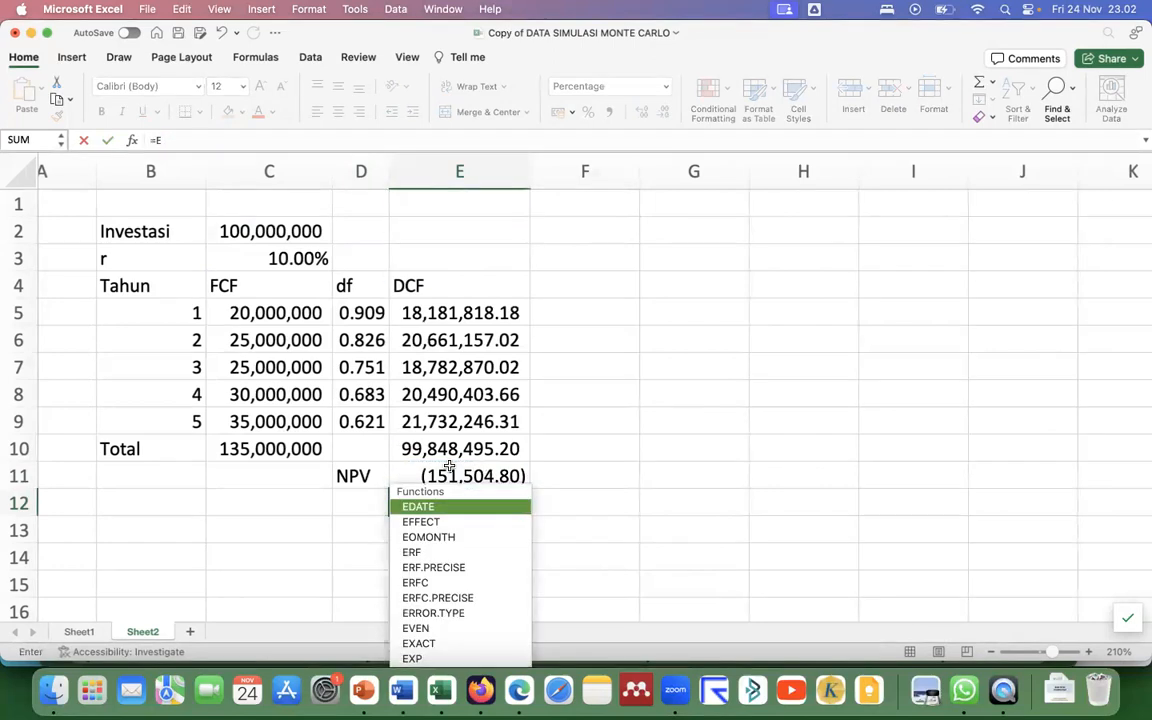
{"action": "key", "text": "BackSpace"}
{"action": "type", "text": "IF"}
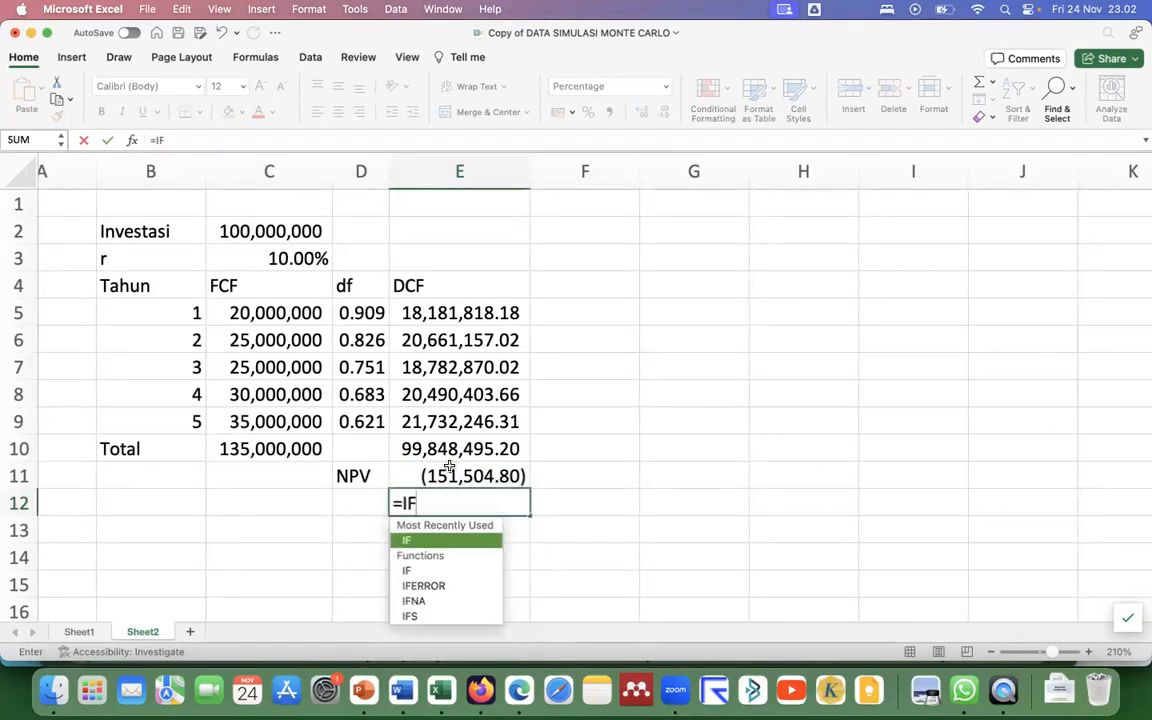
{"action": "type", "text": "("}
{"action": "left_click", "coordinate": [443, 479]}
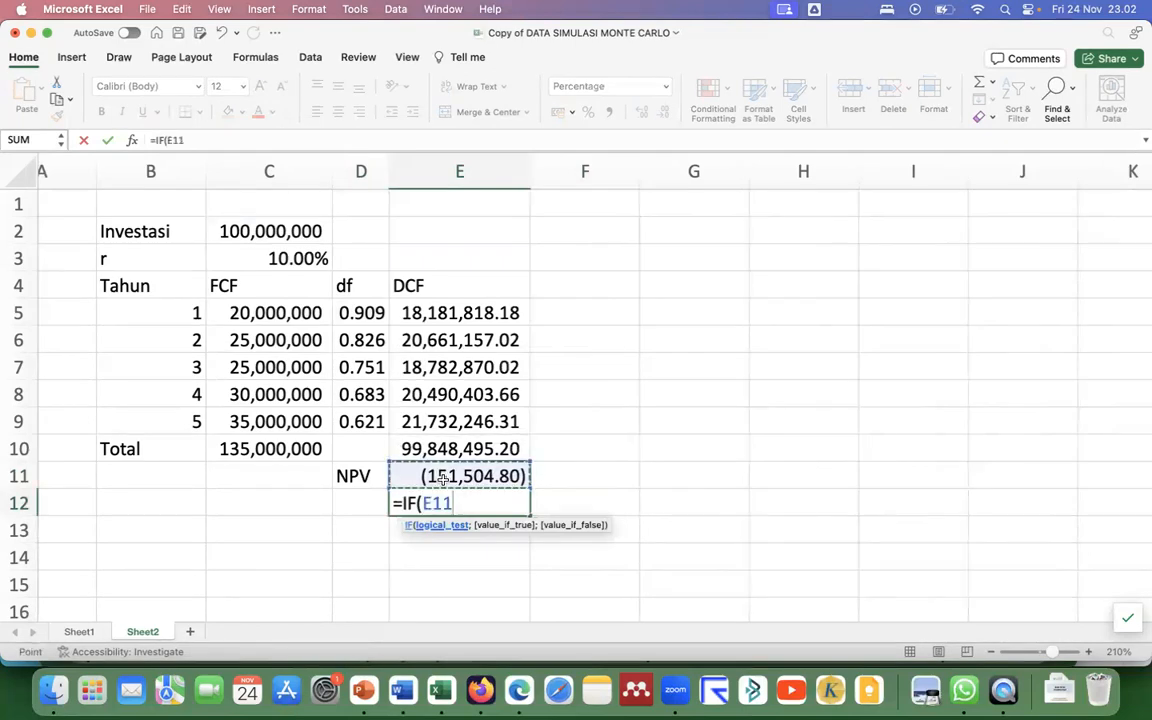
{"action": "type", "text": ">0"}
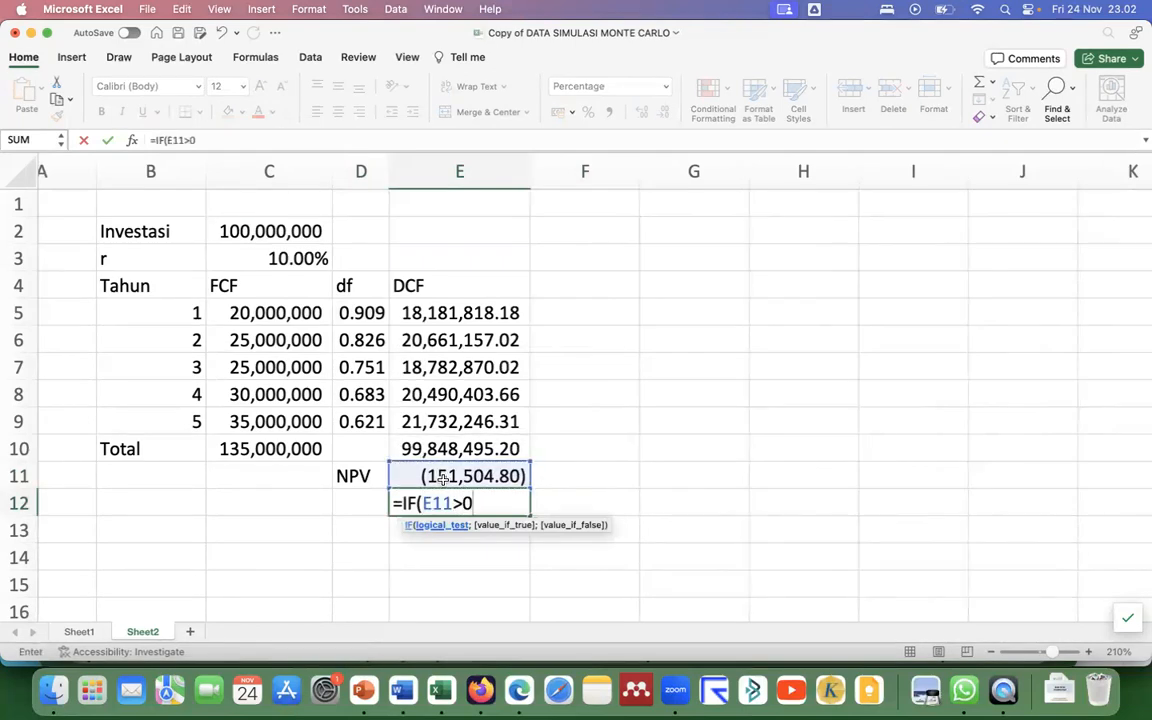
{"action": "type", "text": ";"}
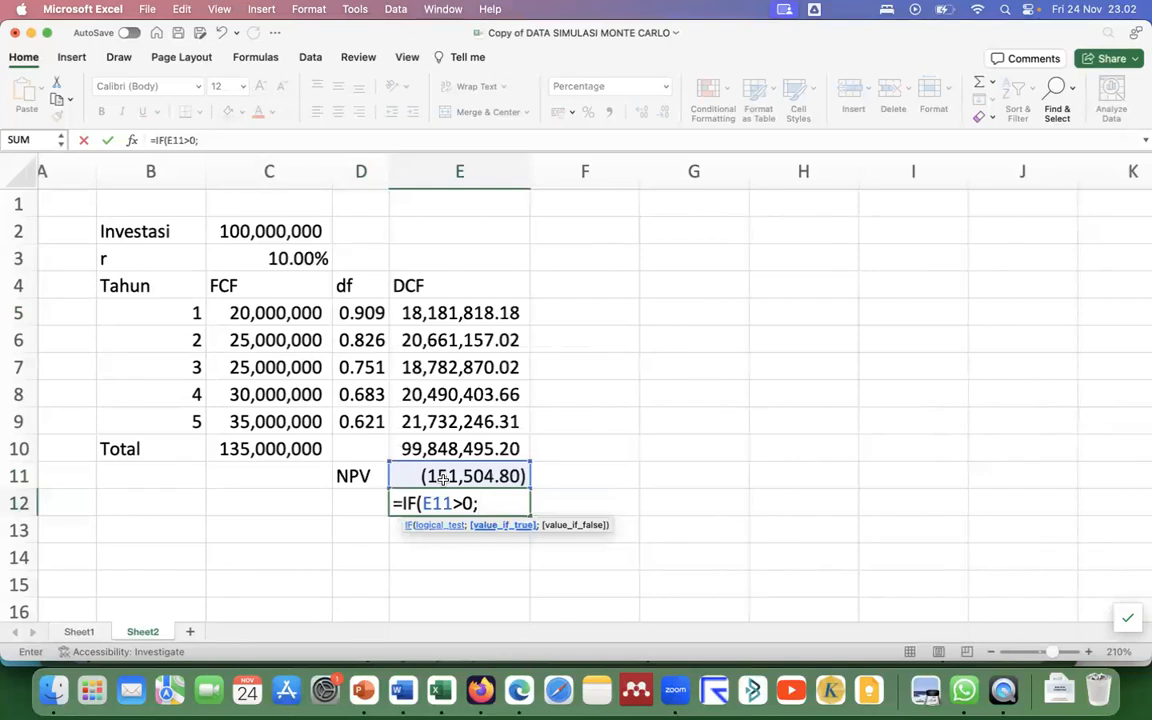
{"action": "type", "text": "\"DITERIMA"}
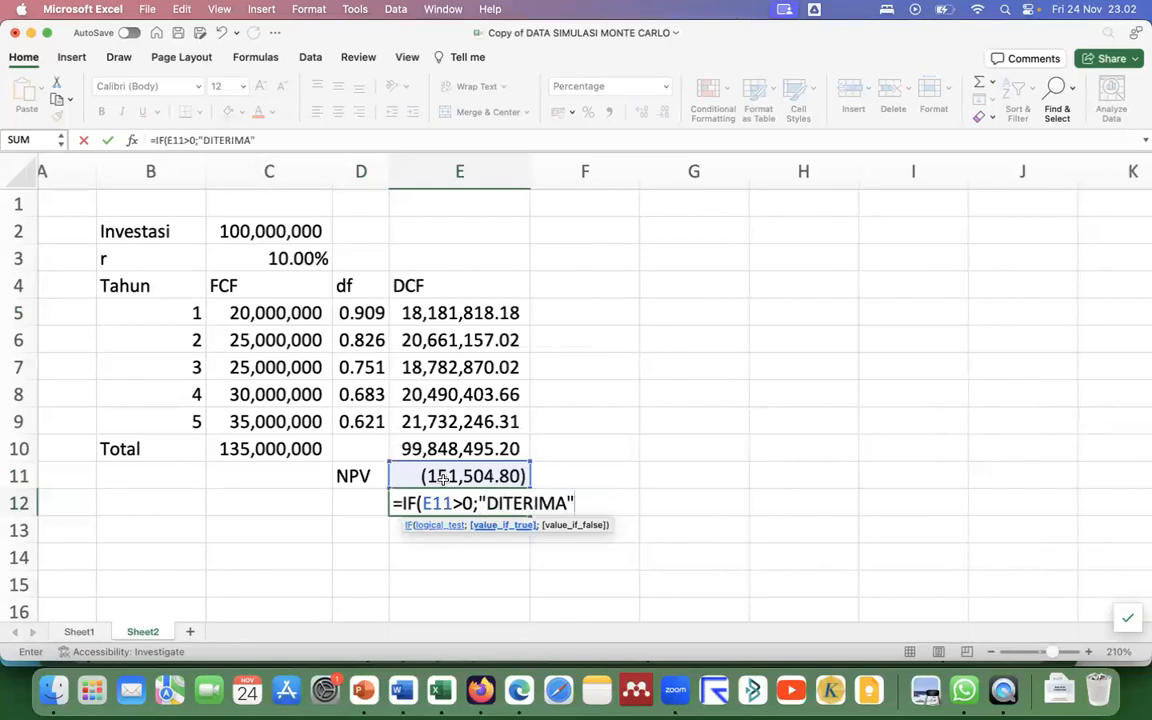
{"action": "type", "text": "\";"}
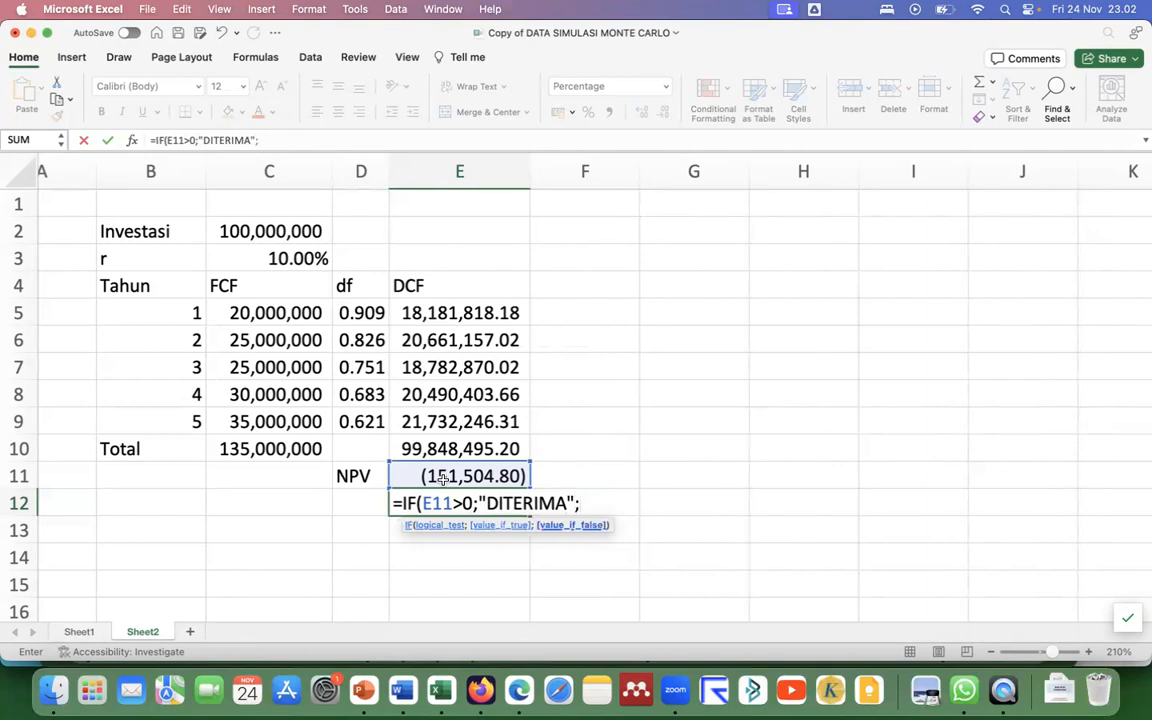
{"action": "type", "text": "\"DITOLAK"}
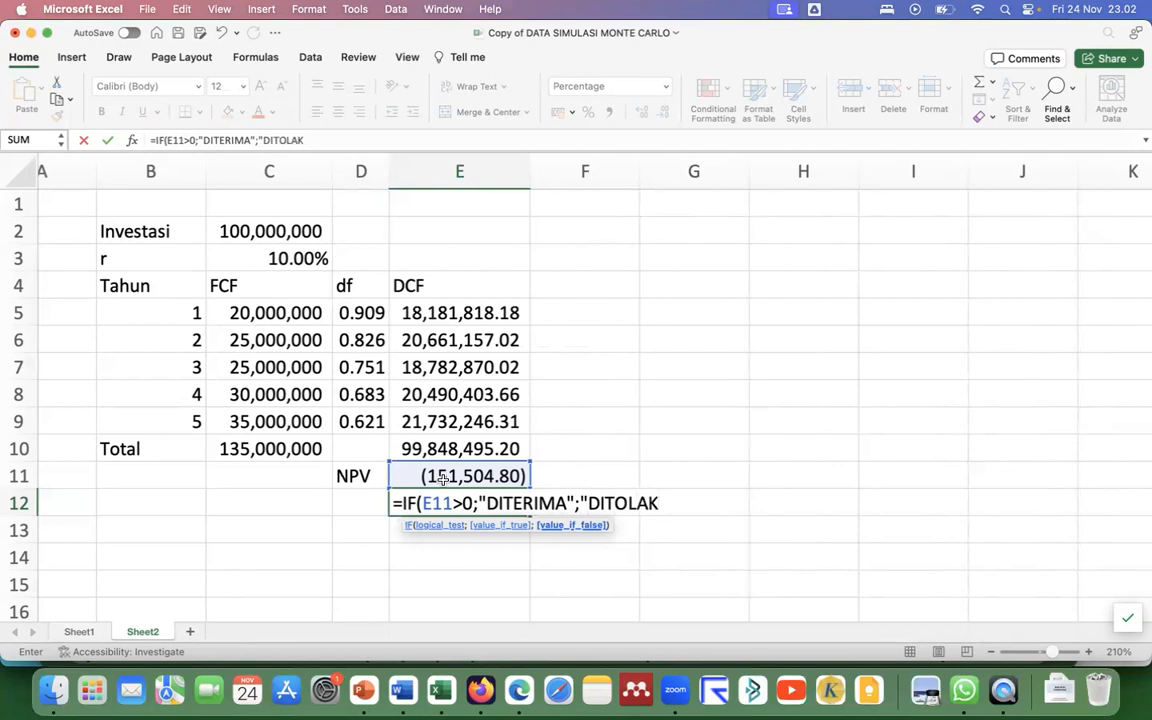
{"action": "type", "text": "\")"}
{"action": "key", "text": "Return"}
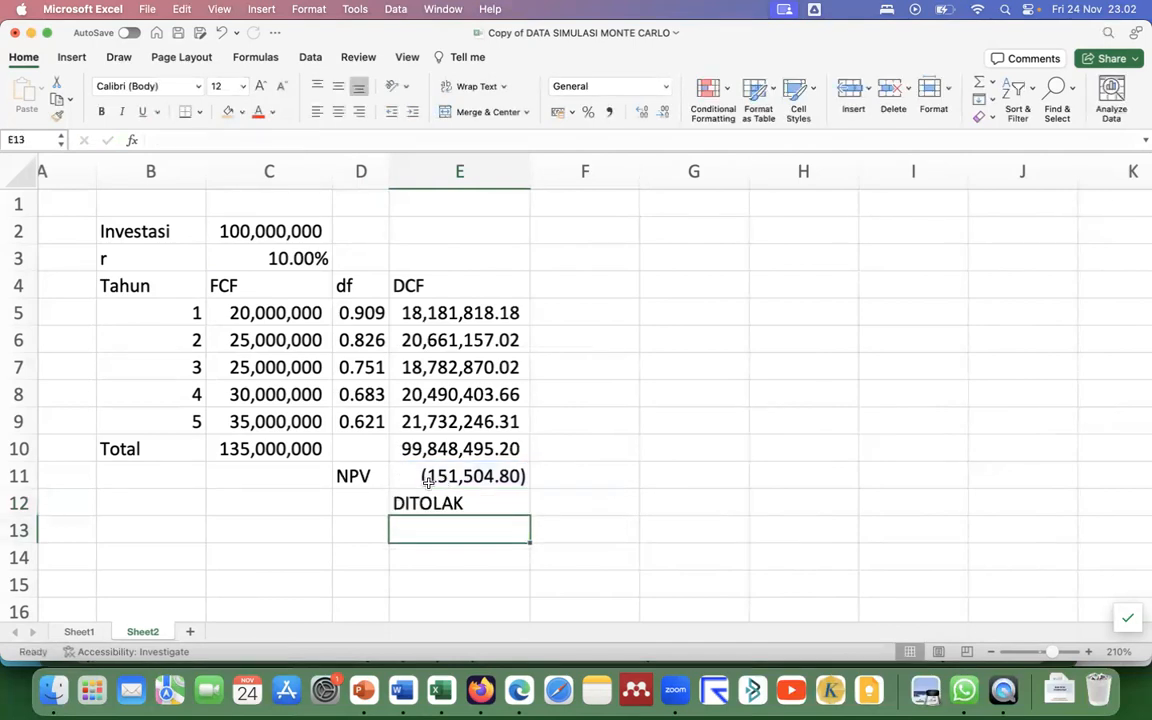
Format the NPV and decision cells E11:E12 with a yellow fill, bold text and centred alignment
{"action": "left_click_drag", "start_coordinate": [428, 478], "coordinate": [430, 503]}
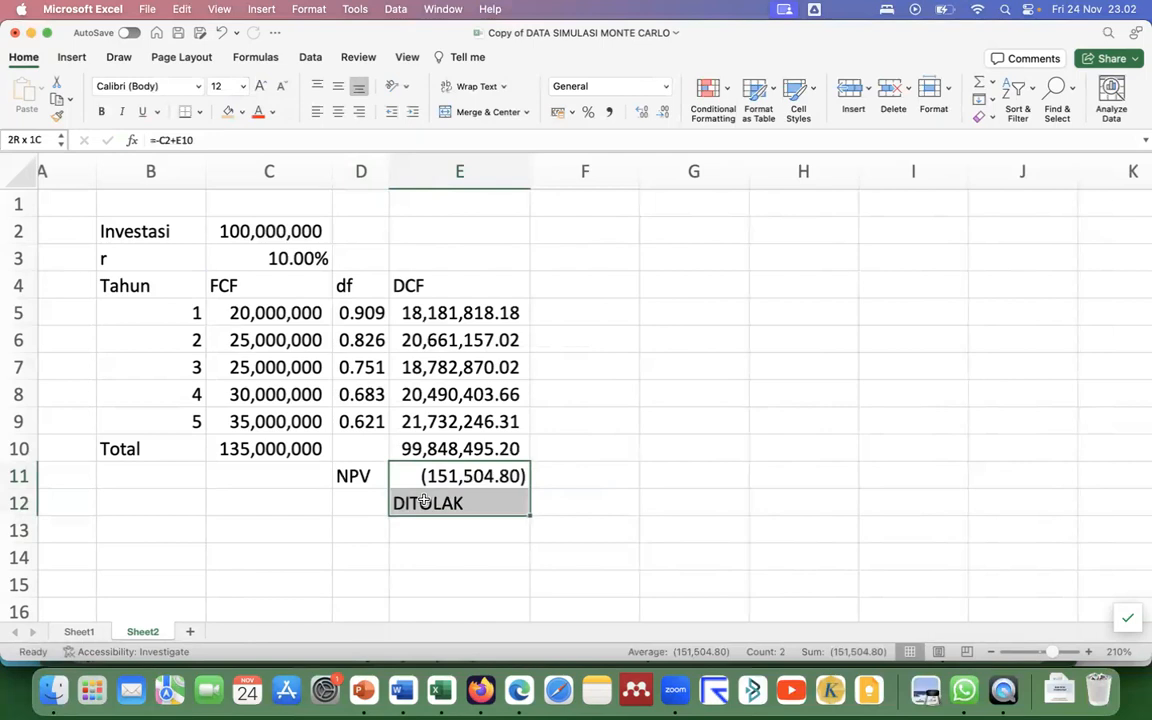
{"action": "left_click", "coordinate": [240, 116]}
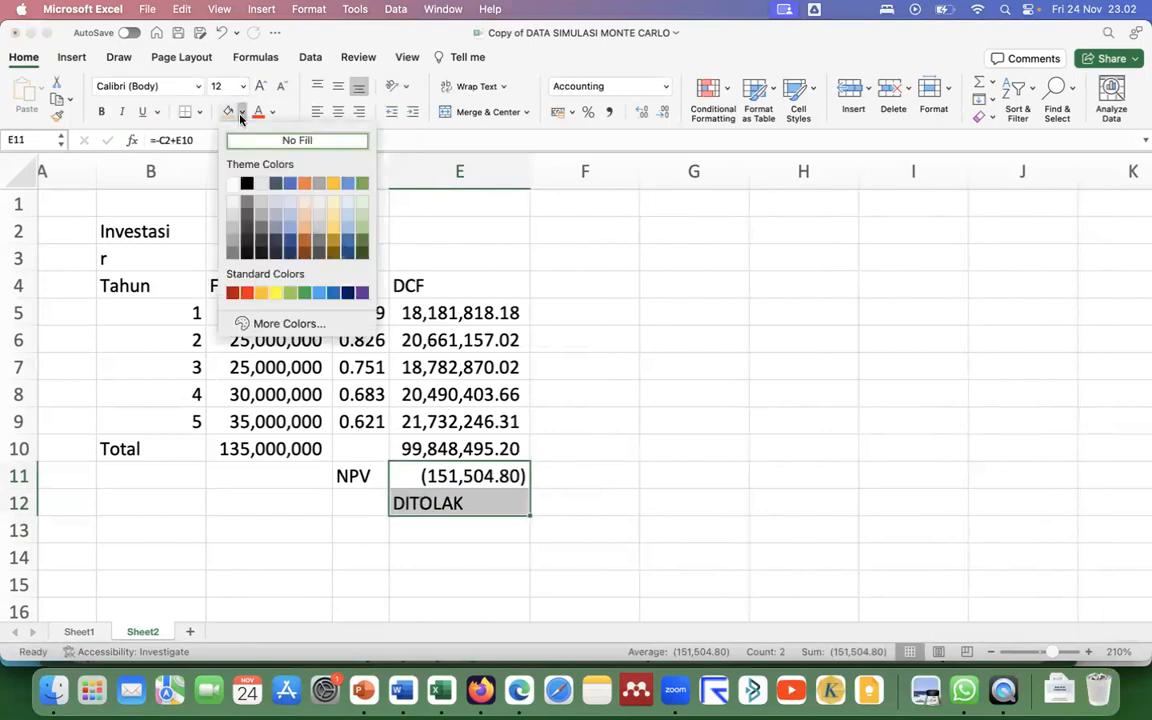
{"action": "left_click", "coordinate": [270, 292]}
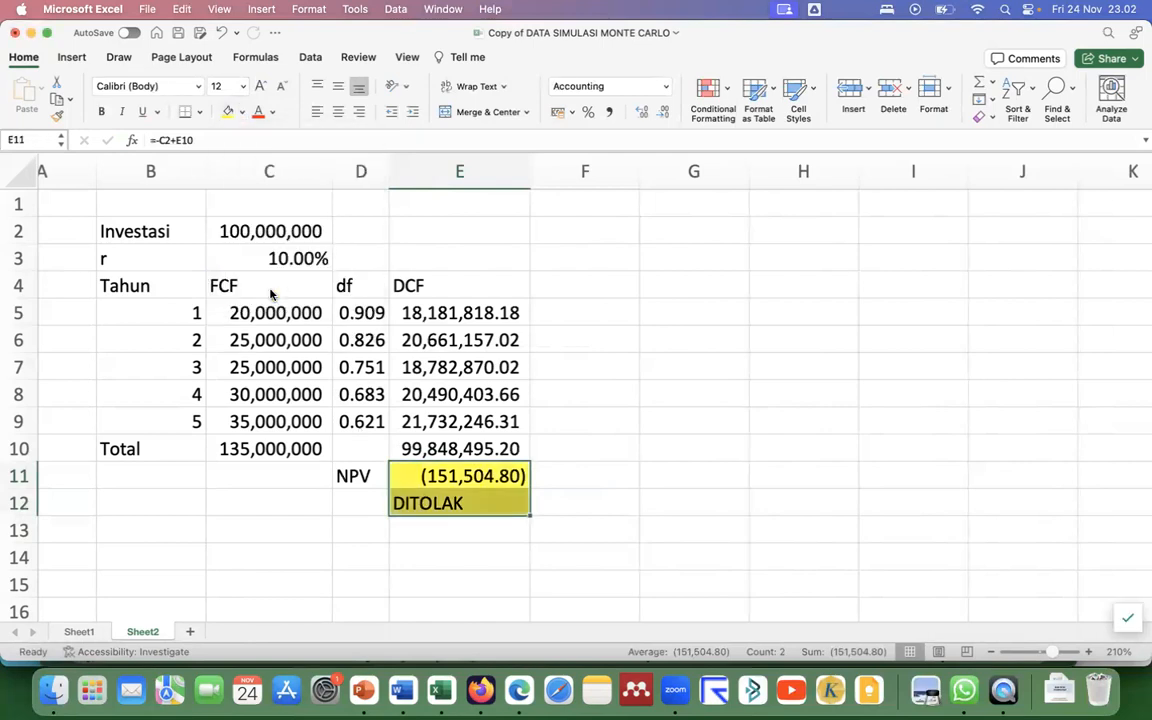
{"action": "left_click", "coordinate": [101, 116]}
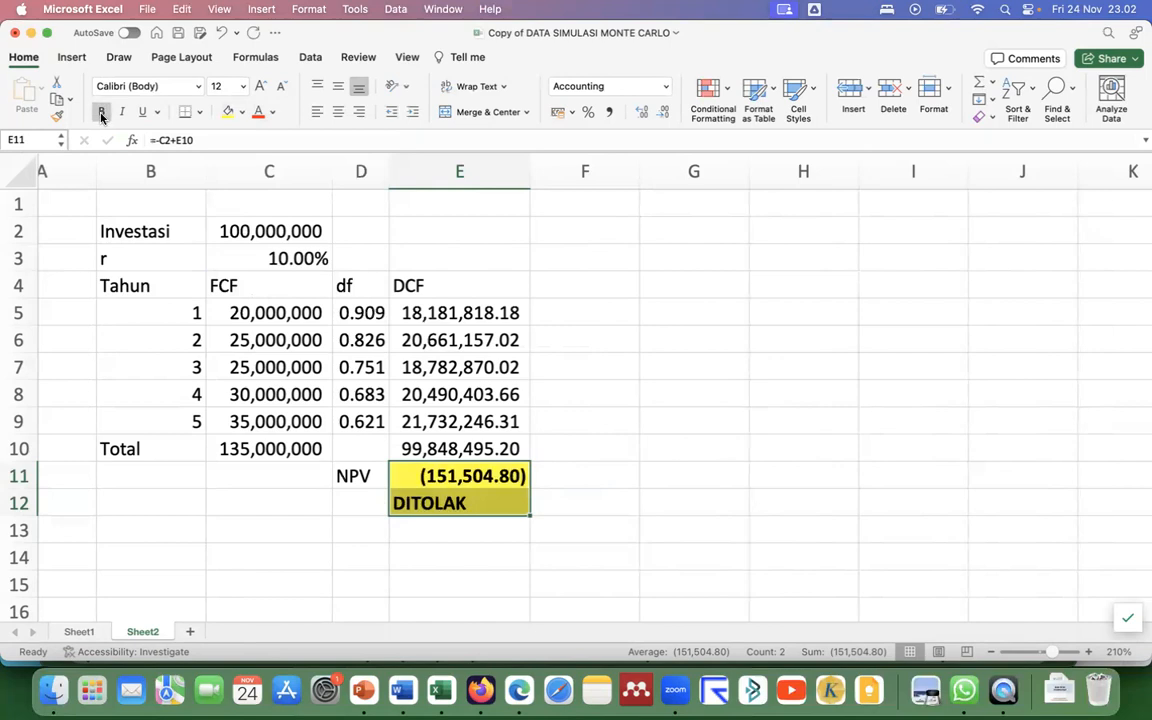
{"action": "left_click", "coordinate": [338, 112]}
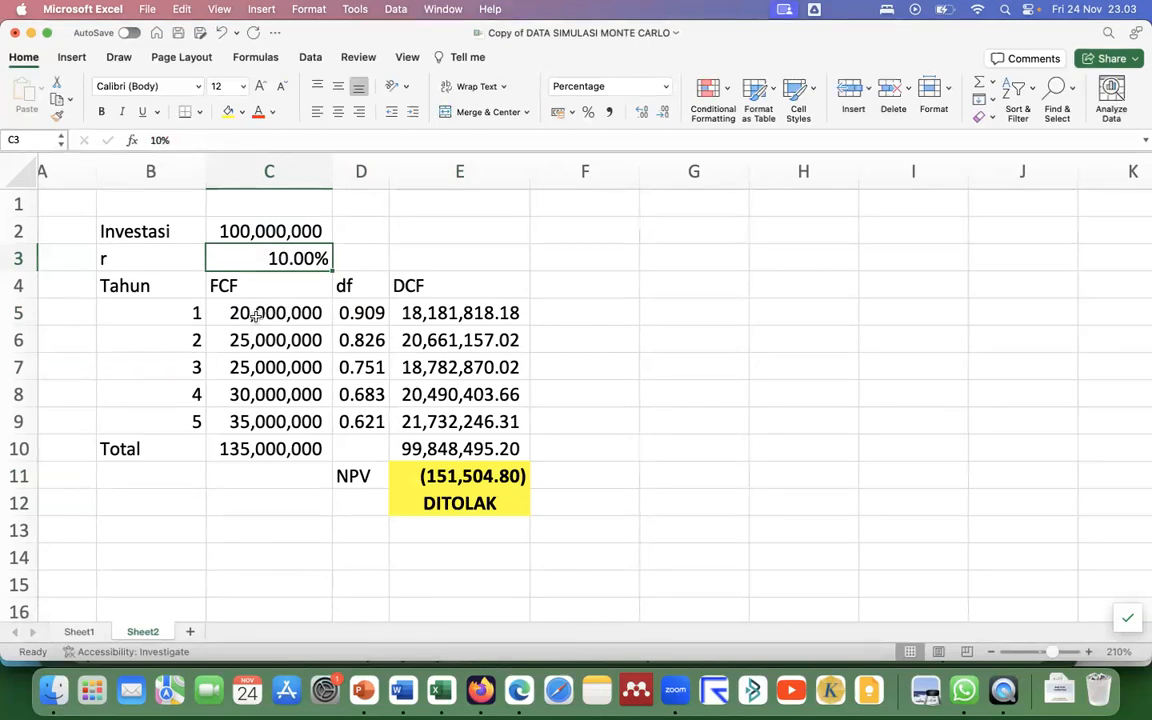
{"action": "left_click_drag", "start_coordinate": [255, 315], "coordinate": [265, 418]}
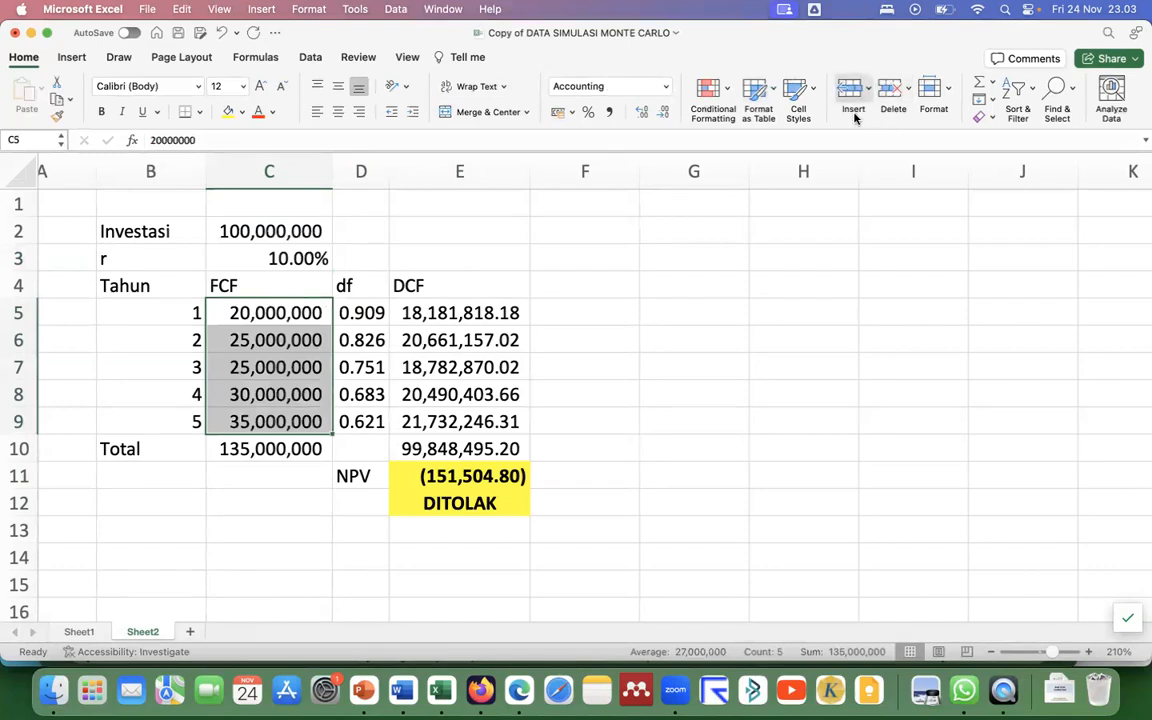
{"action": "left_click", "coordinate": [308, 58]}
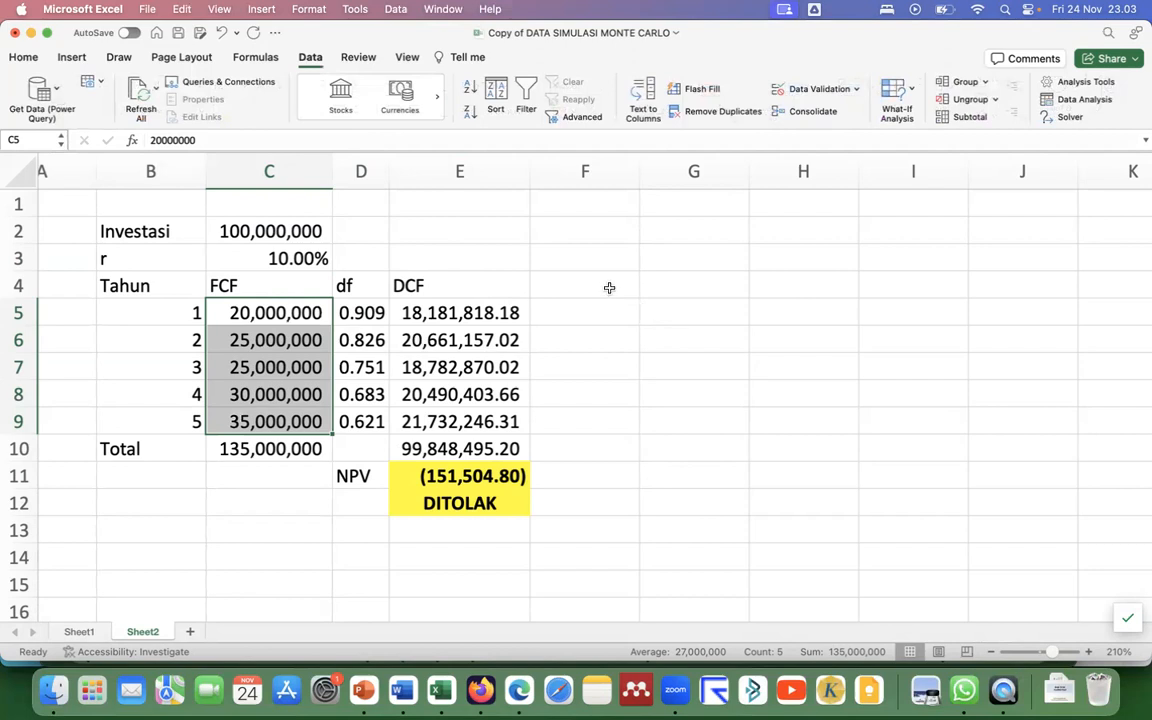
{"action": "left_click", "coordinate": [660, 314]}
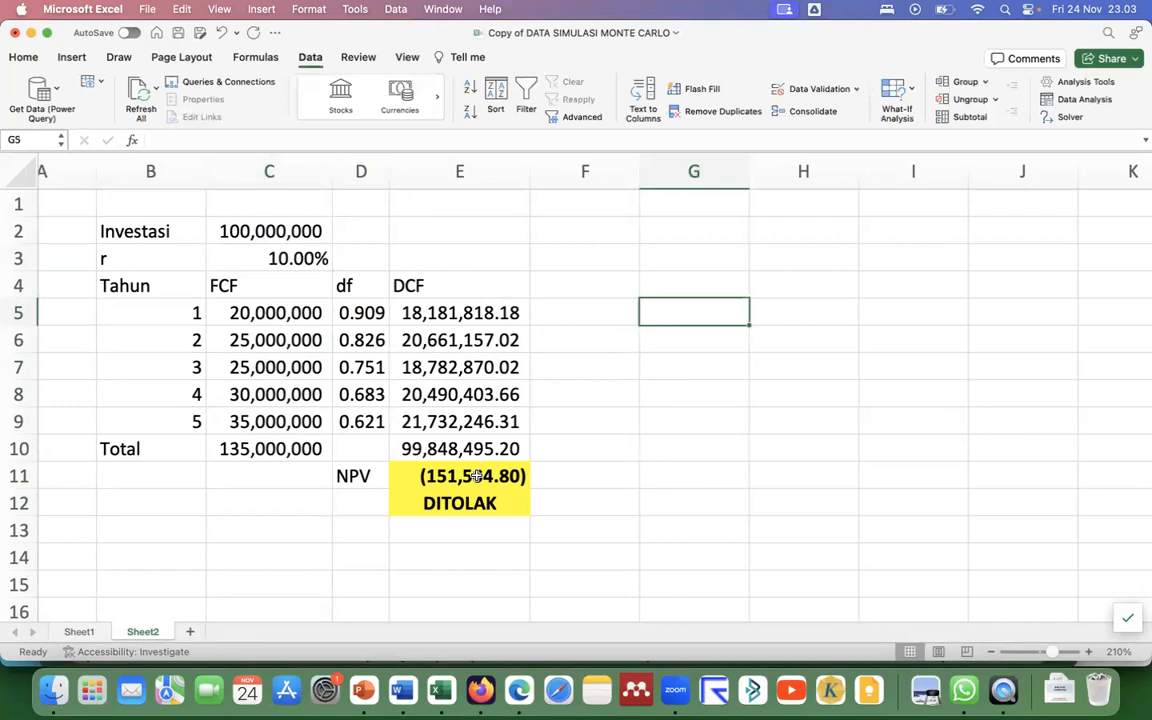
{"action": "left_click", "coordinate": [450, 446]}
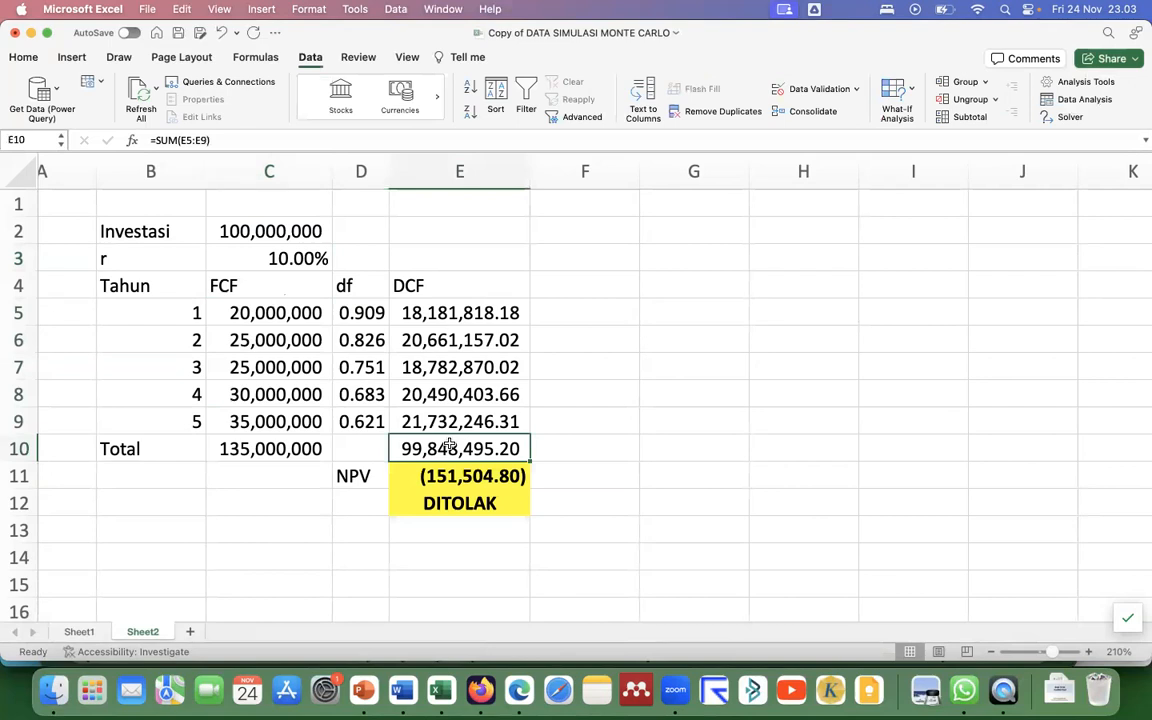
Enter the alternative discount rates 8%, 9%, 10%, 11% and 12% down cells G3 to G7
{"action": "left_click", "coordinate": [692, 257]}
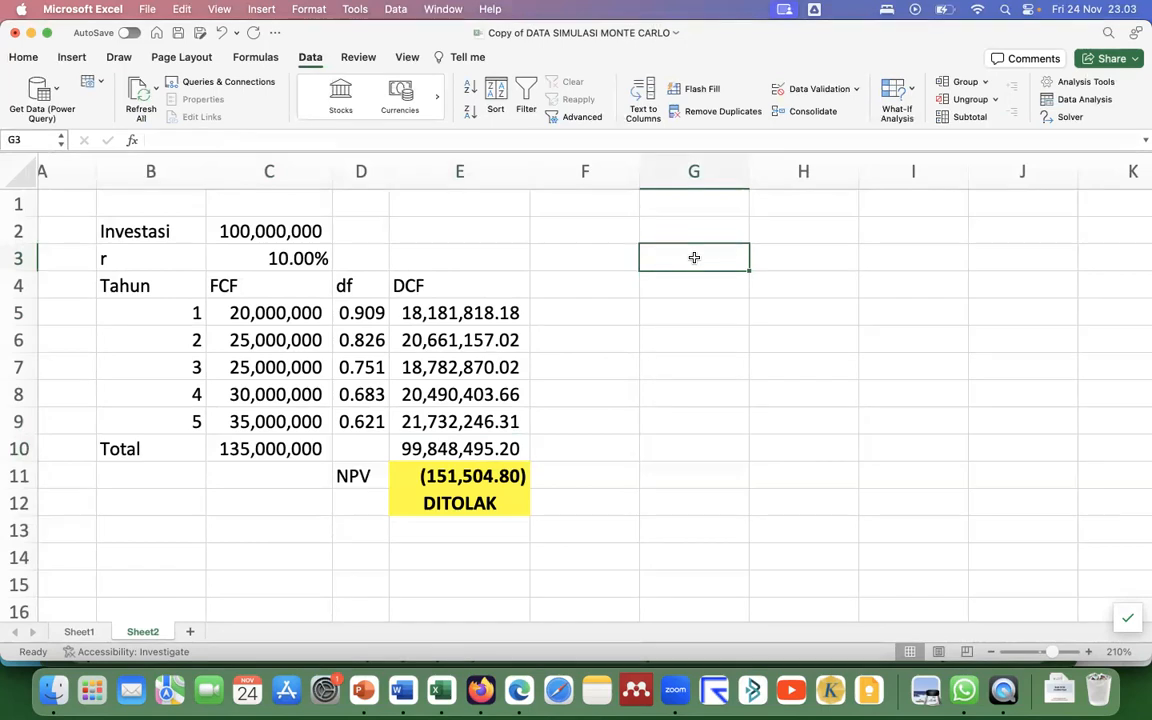
{"action": "type", "text": "8%"}
{"action": "key", "text": "Return"}
{"action": "type", "text": "9%"}
{"action": "key", "text": "Return"}
{"action": "type", "text": "10%"}
{"action": "key", "text": "Return"}
{"action": "type", "text": "11%"}
{"action": "key", "text": "Return"}
{"action": "type", "text": "12%"}
{"action": "key", "text": "Return"}
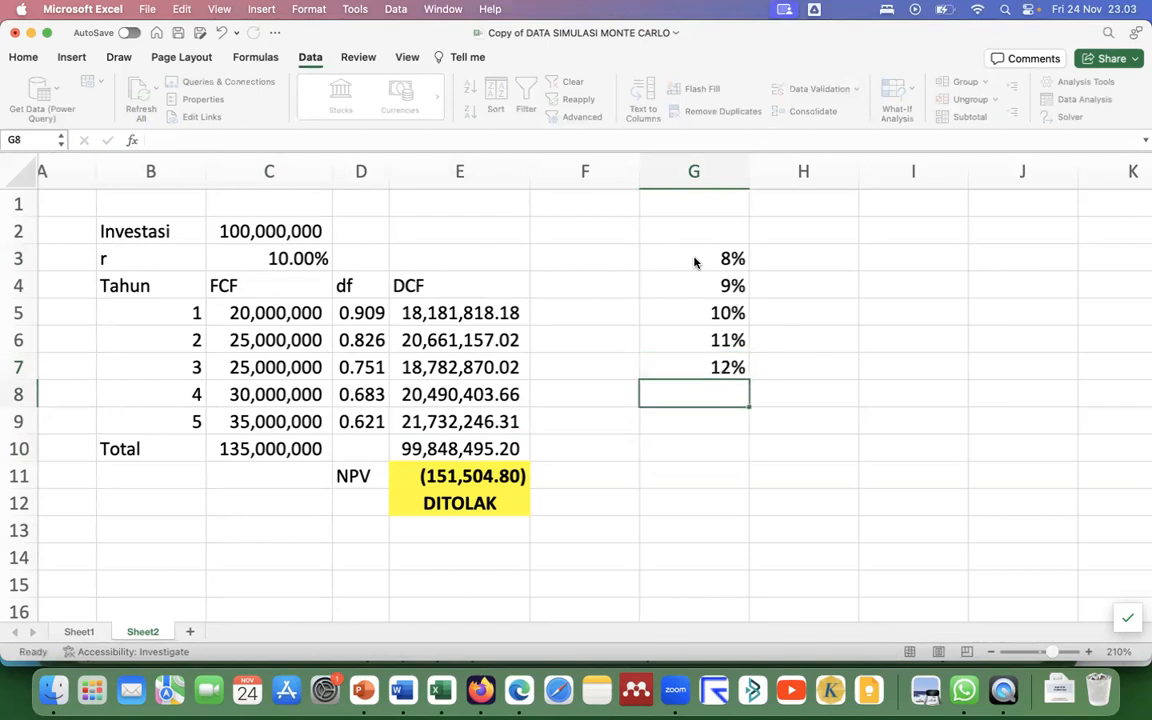
Link H2, I2 and J2 to the DCF total, NPV and decision with the formulas =E10, =E11 and =E12
{"action": "left_click", "coordinate": [779, 229]}
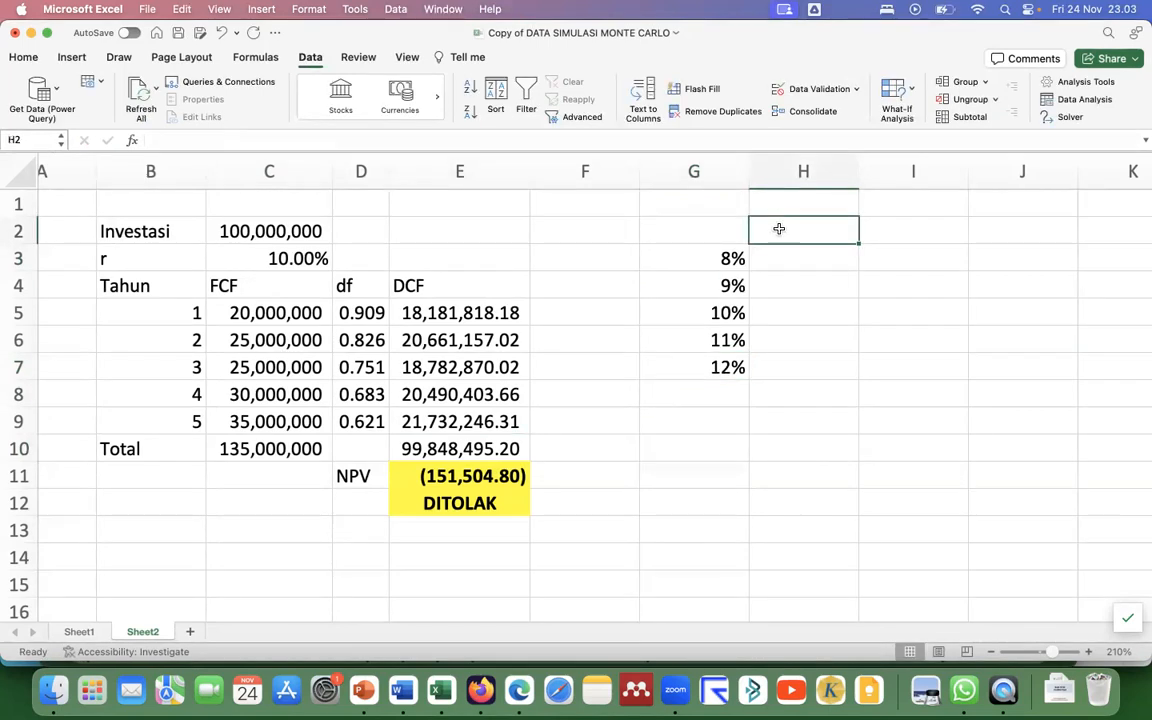
{"action": "type", "text": "="}
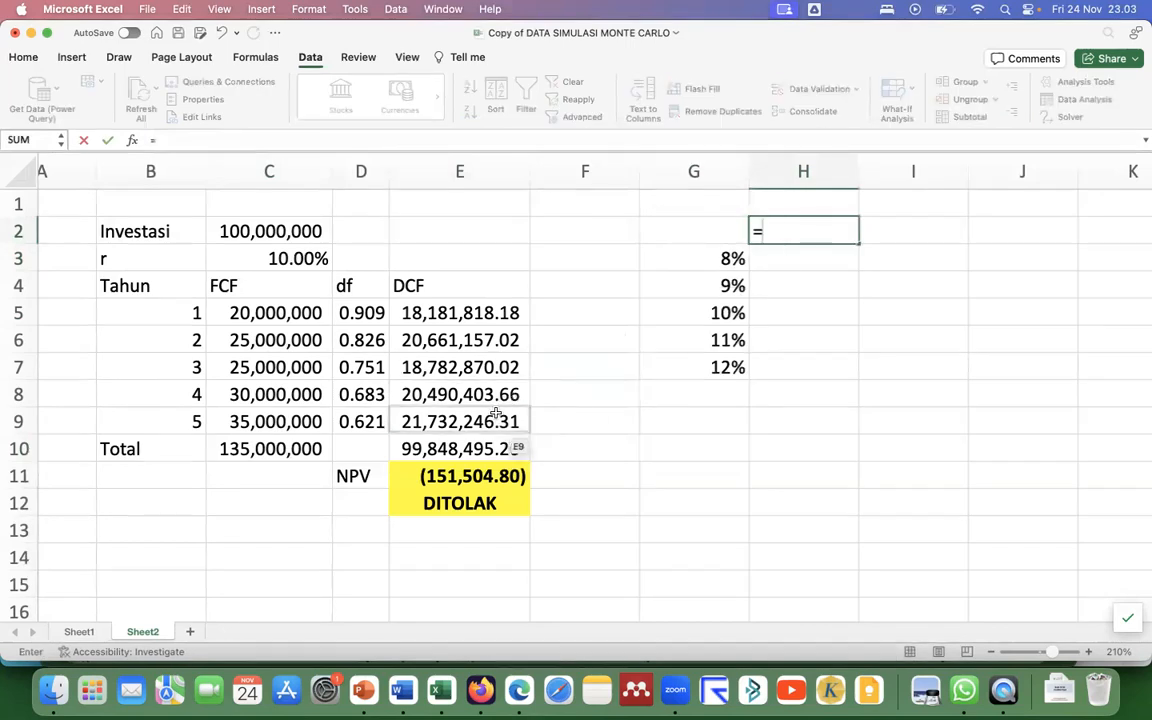
{"action": "left_click", "coordinate": [476, 449]}
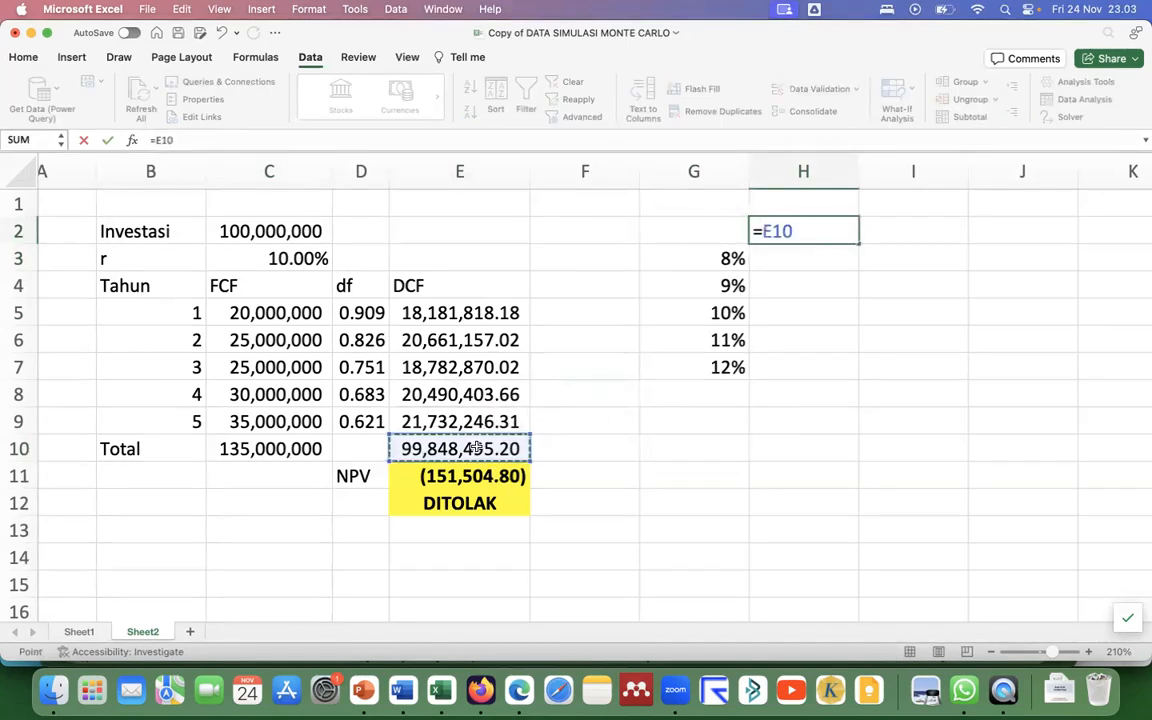
{"action": "key", "text": "Return"}
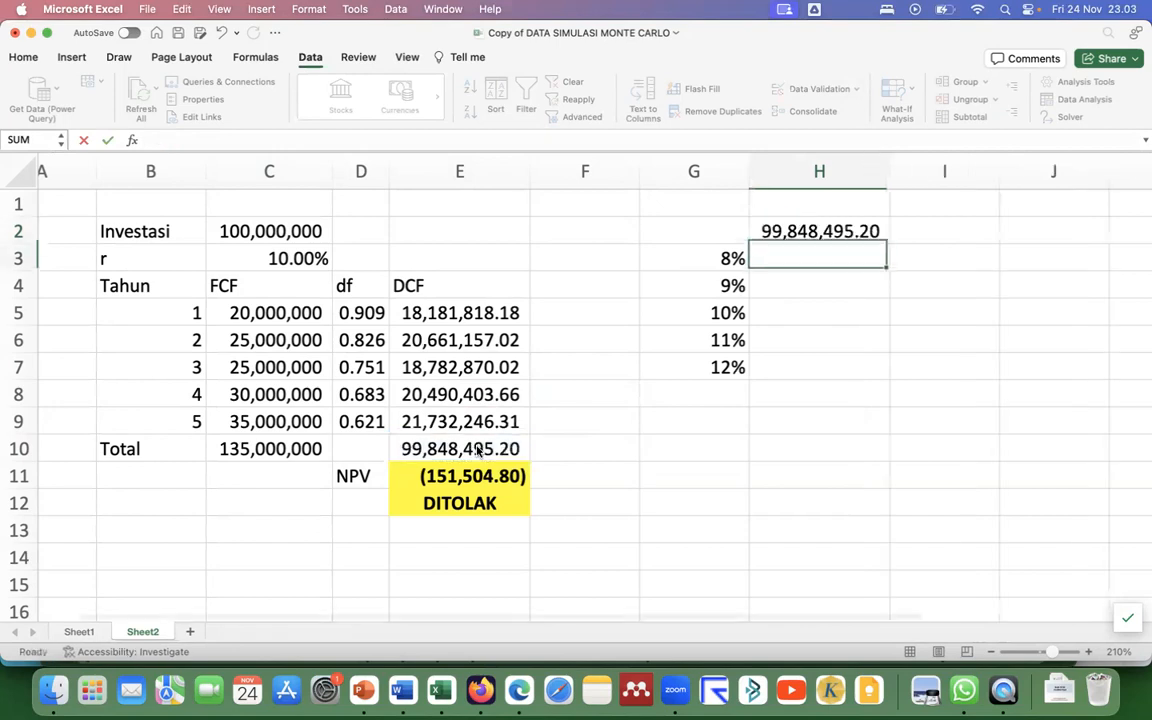
{"action": "left_click", "coordinate": [936, 229]}
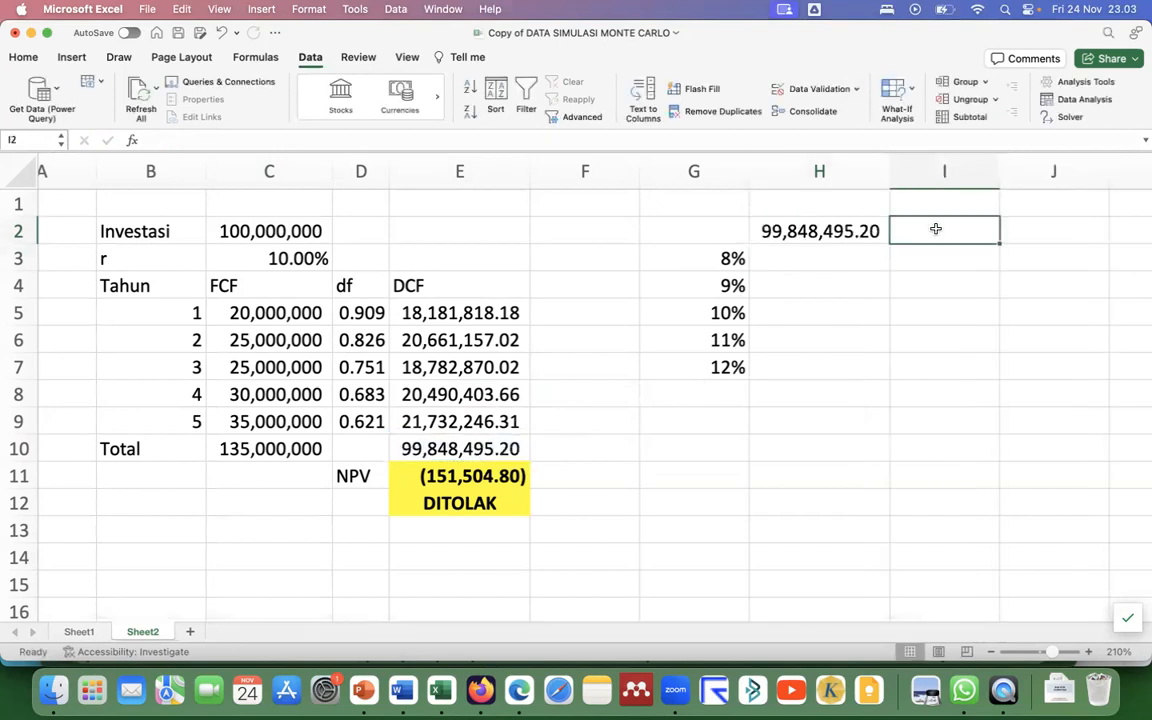
{"action": "type", "text": "="}
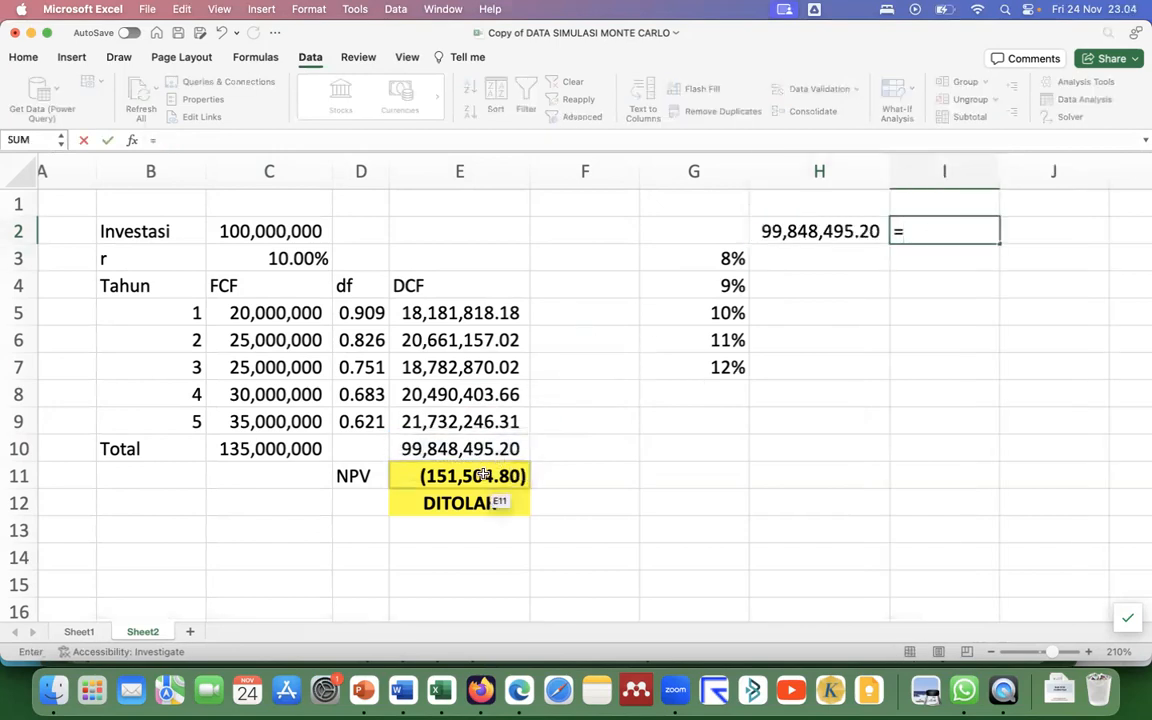
{"action": "left_click", "coordinate": [478, 478]}
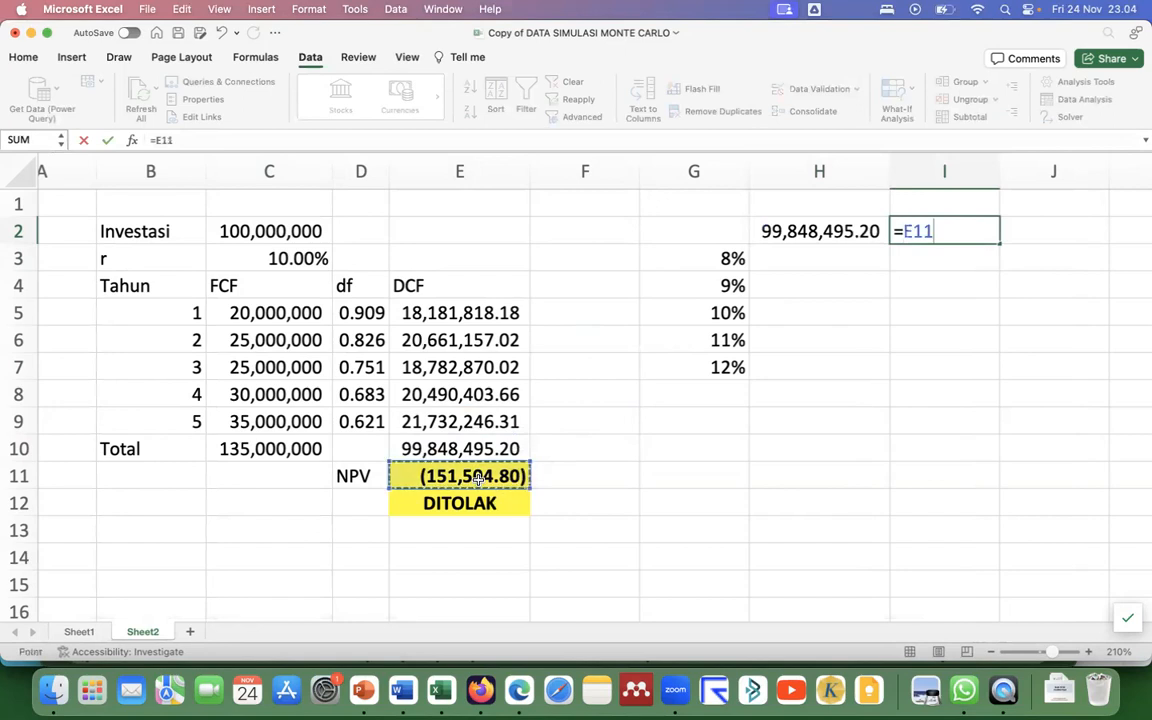
{"action": "key", "text": "Return"}
{"action": "left_click", "coordinate": [1044, 231]}
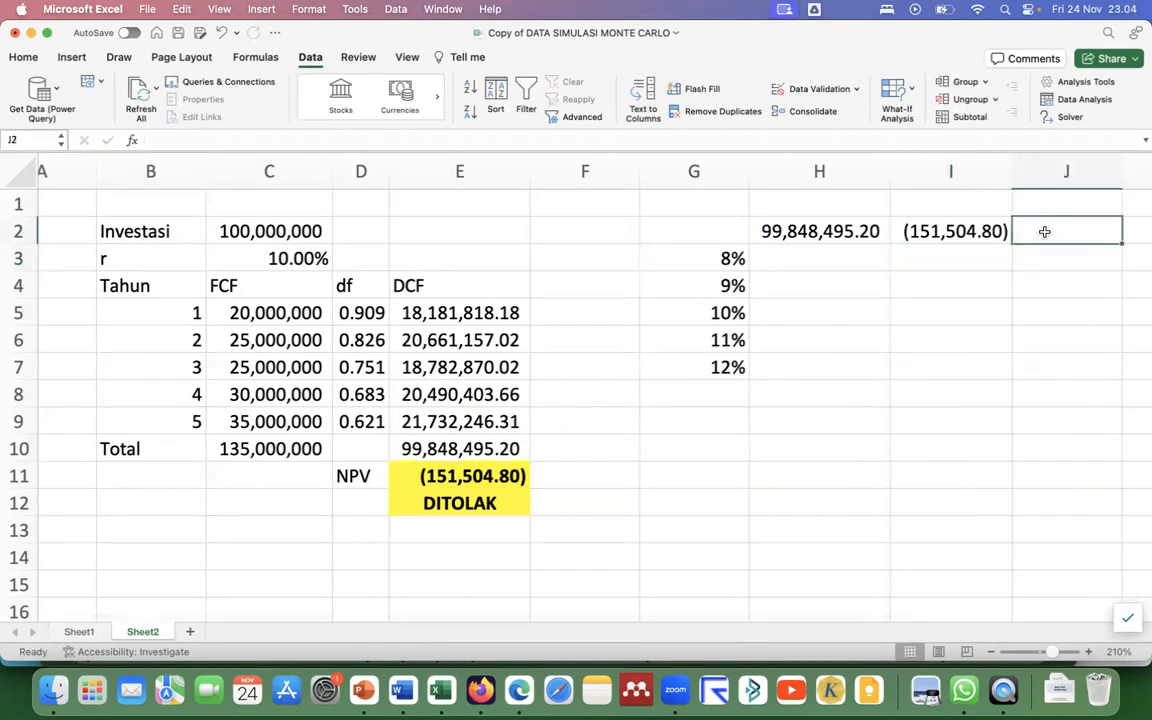
{"action": "type", "text": "="}
{"action": "left_click", "coordinate": [463, 502]}
{"action": "key", "text": "Return"}
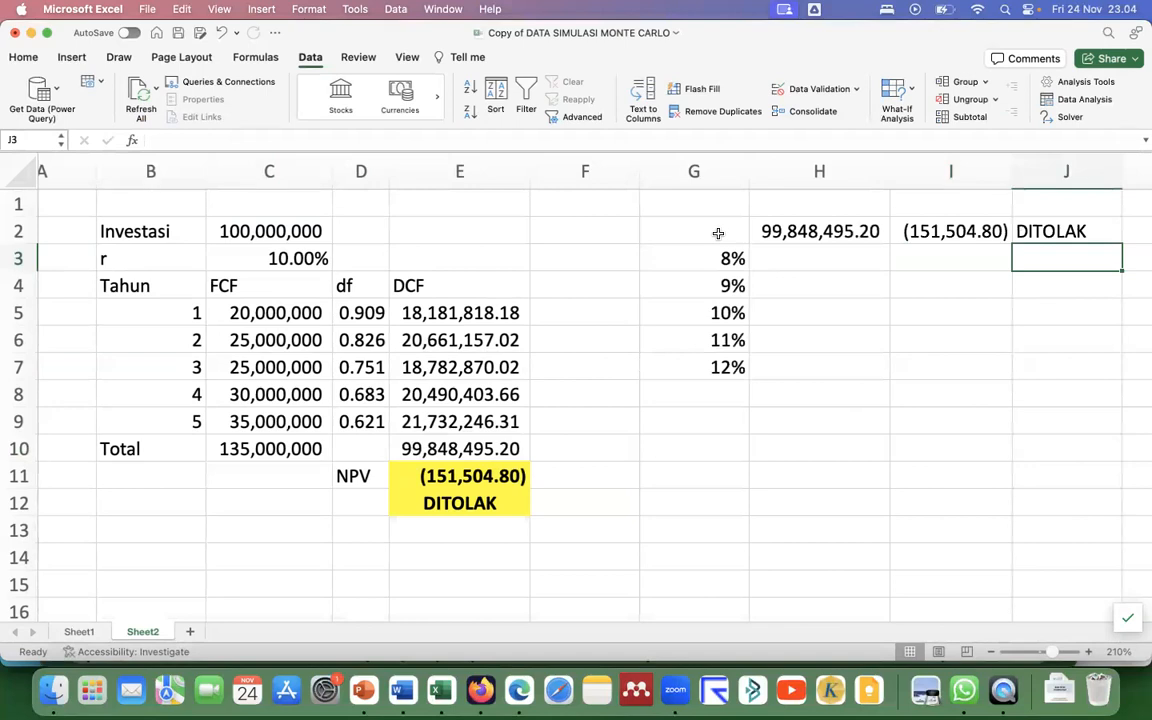
Create a one-variable data table over G2:J7 with the discount rate cell C3 as the column input cell
{"action": "left_click_drag", "start_coordinate": [713, 231], "coordinate": [1028, 358]}
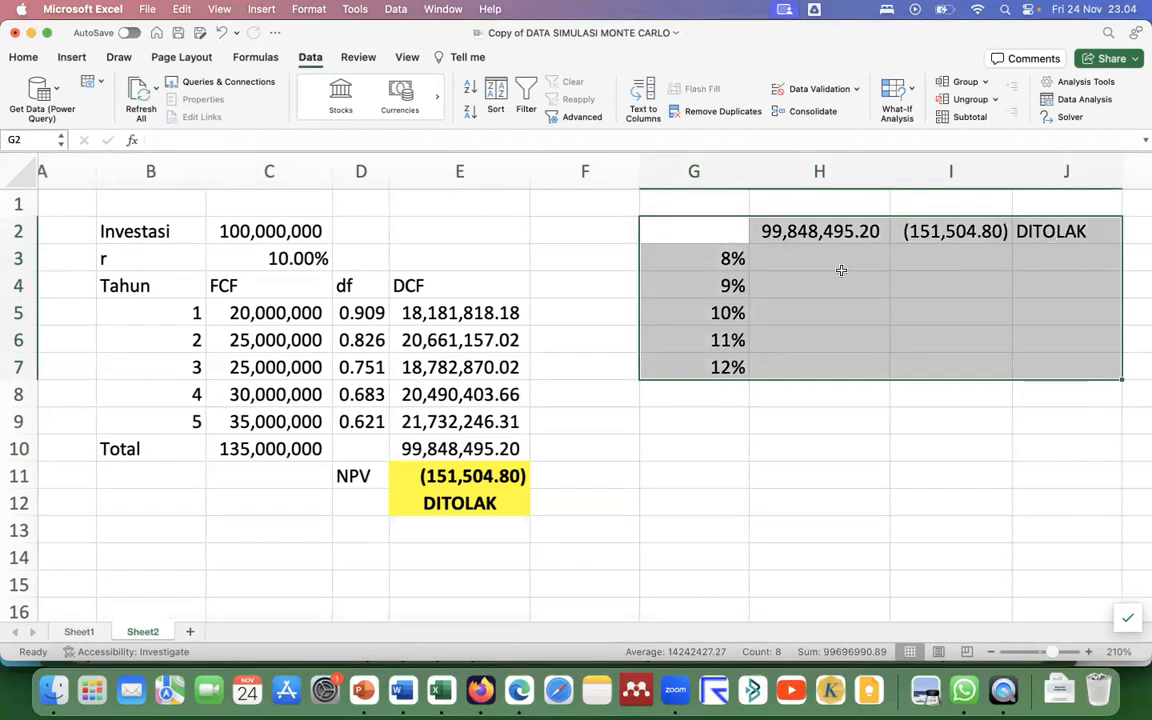
{"action": "left_click", "coordinate": [911, 93]}
{"action": "left_click", "coordinate": [917, 150]}
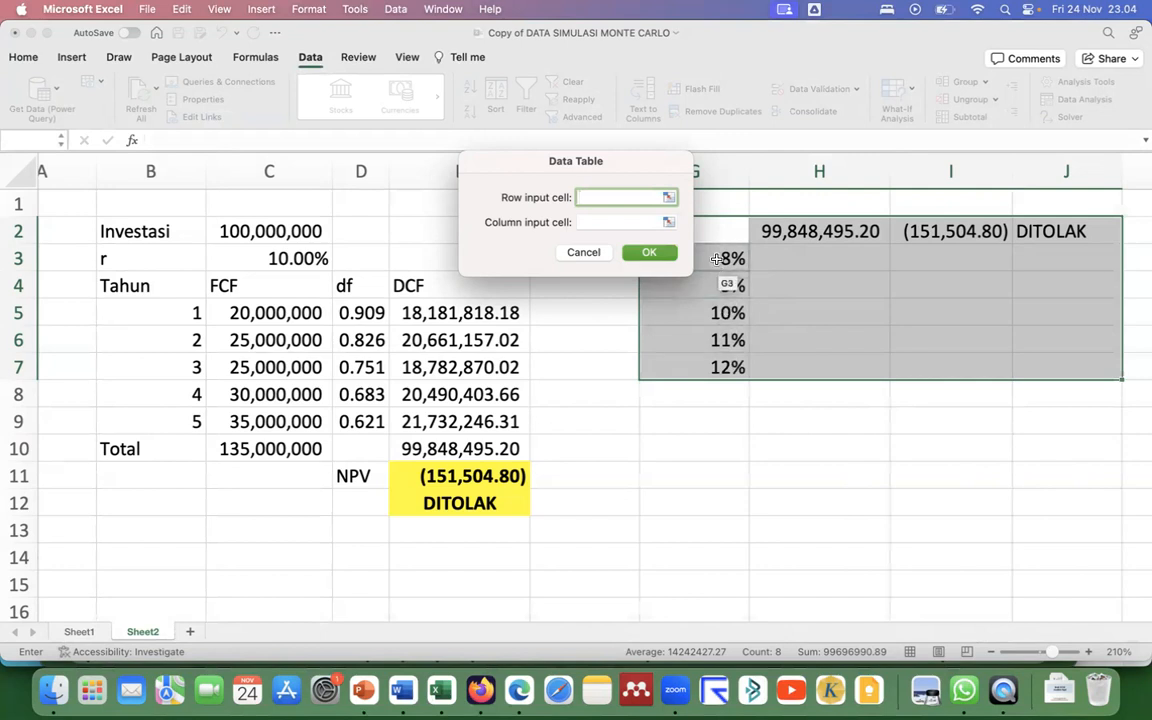
{"action": "left_click", "coordinate": [618, 220]}
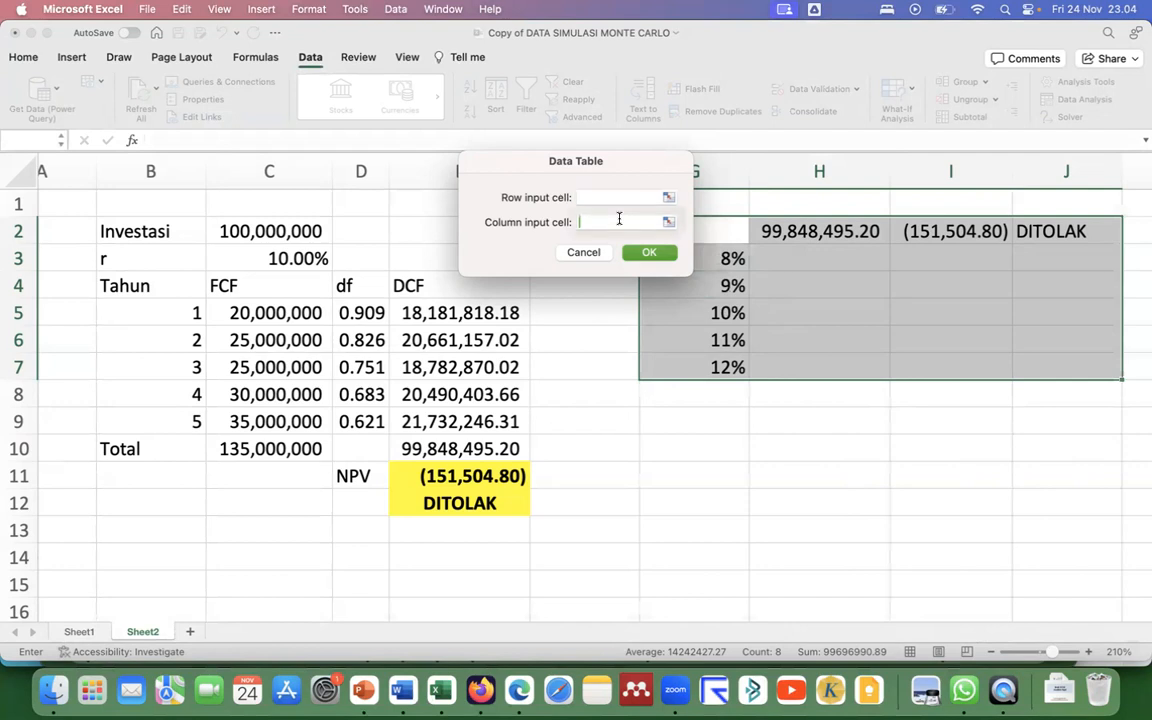
{"action": "left_click", "coordinate": [669, 222]}
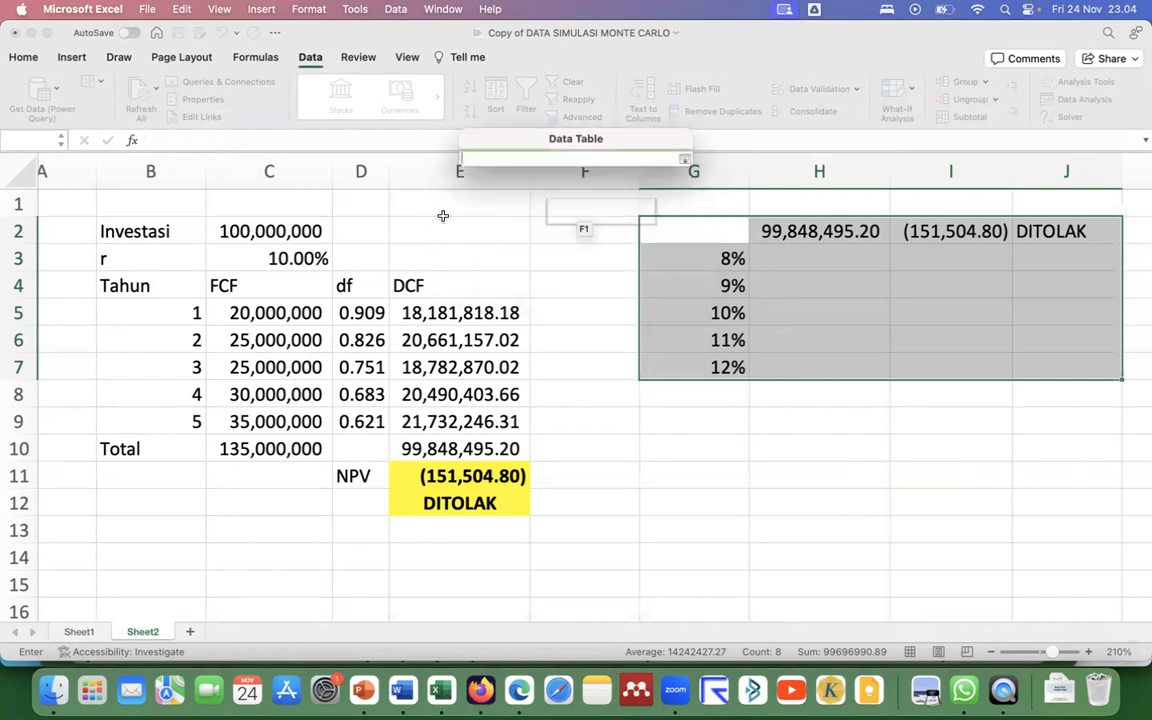
{"action": "left_click", "coordinate": [258, 256]}
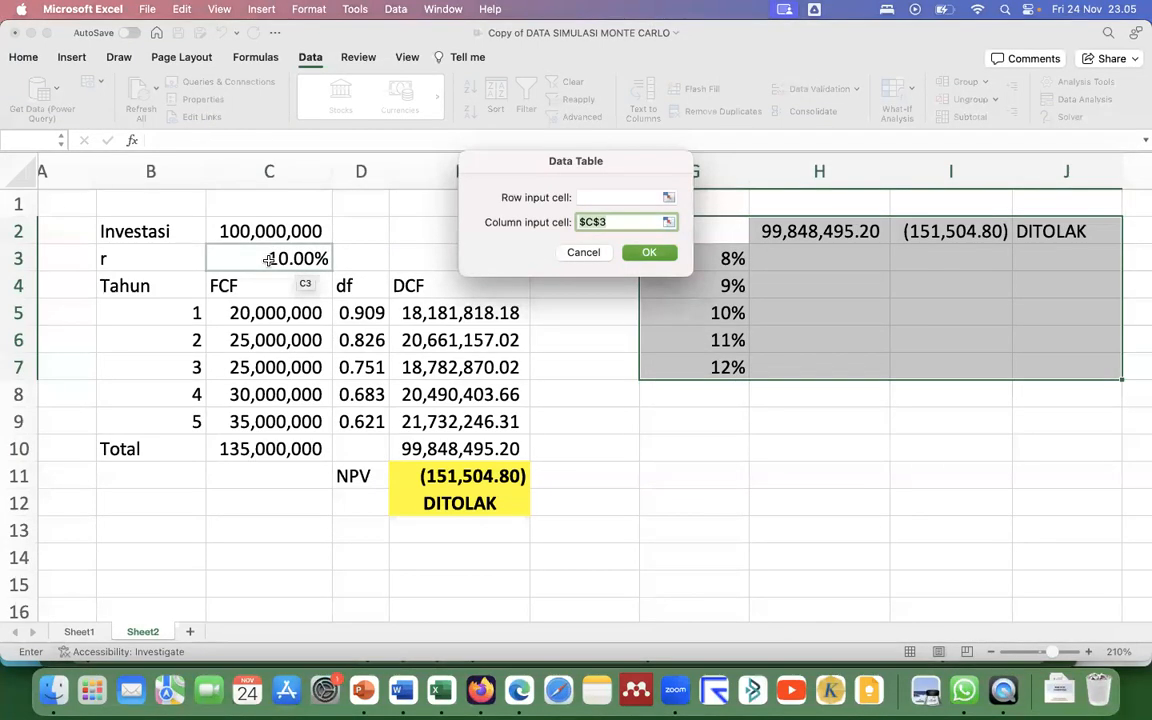
{"action": "left_click", "coordinate": [650, 254]}
Apply the comma number style to the data table's DCF and NPV results in H3:I7
{"action": "left_click_drag", "start_coordinate": [857, 262], "coordinate": [950, 365]}
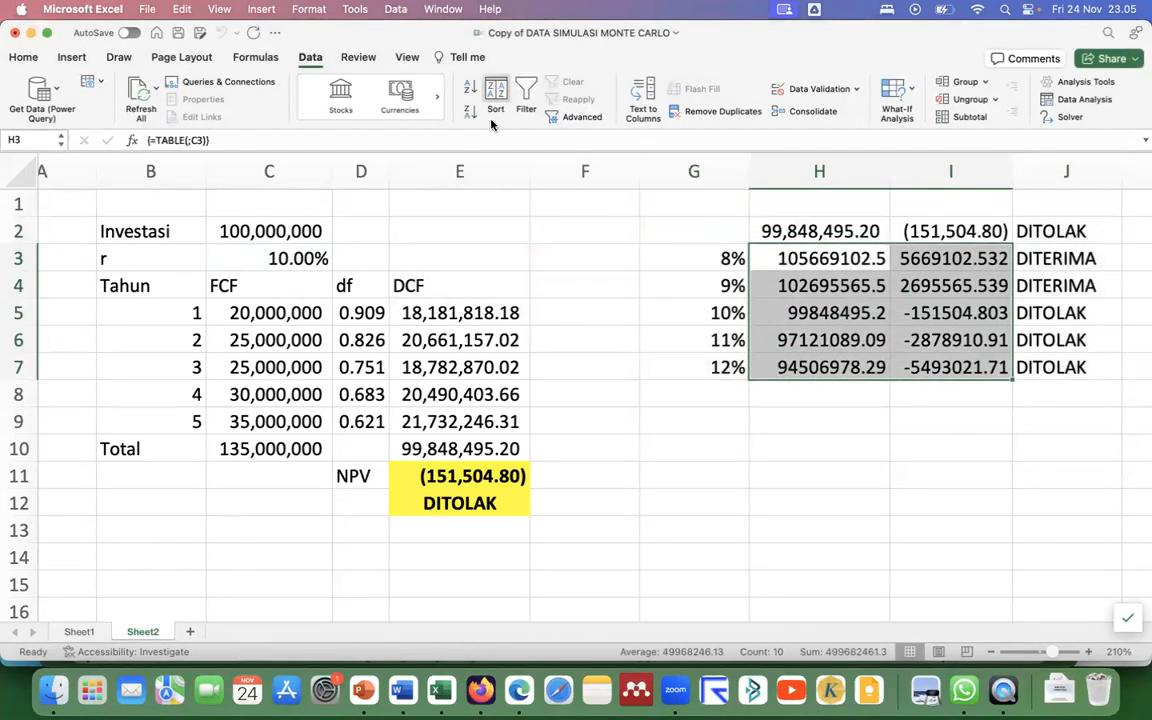
{"action": "left_click", "coordinate": [30, 58]}
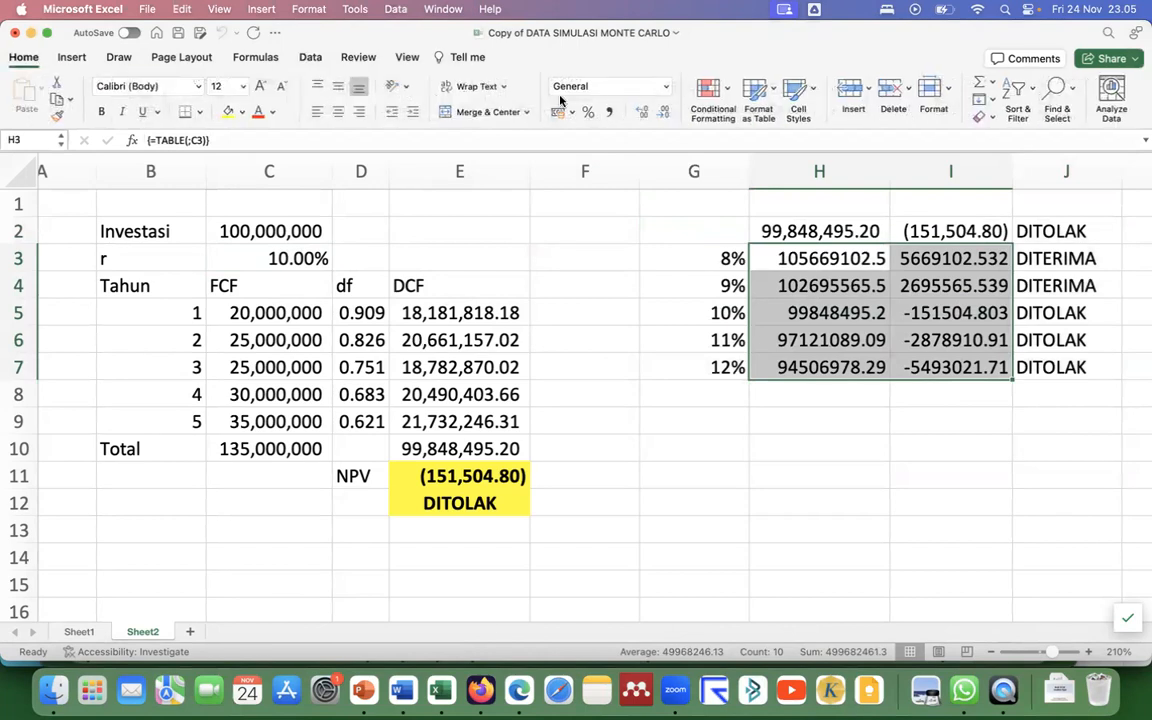
{"action": "left_click", "coordinate": [609, 116]}
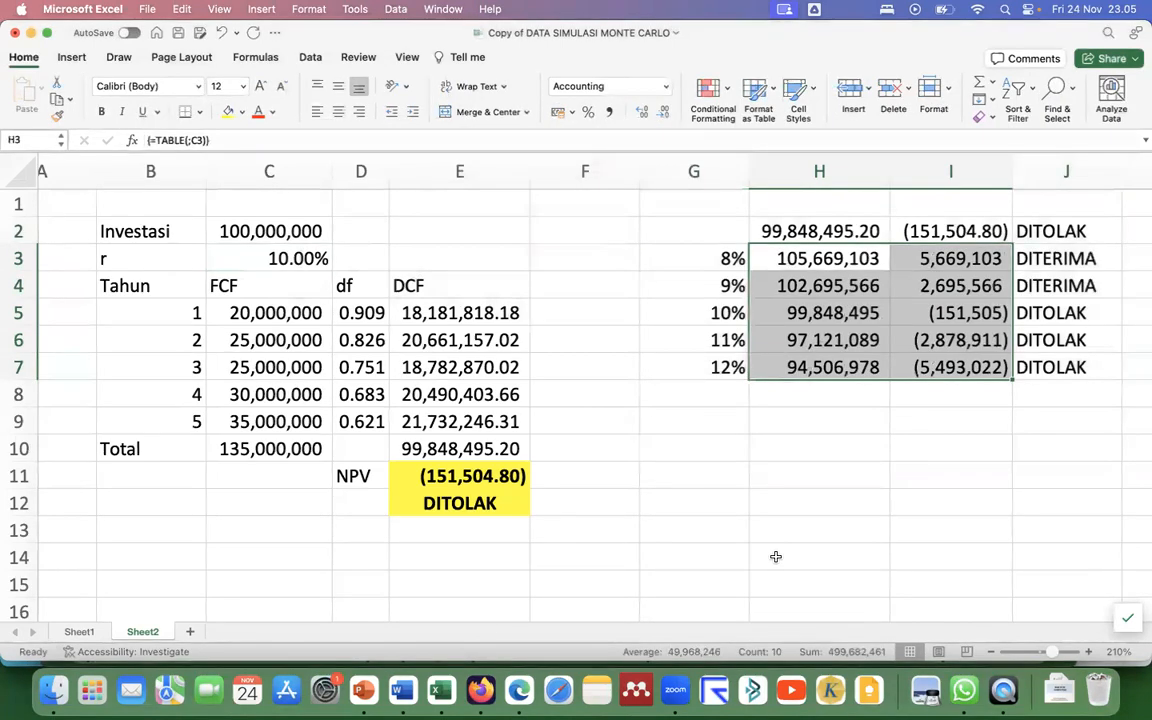
Examine the DCF total, NPV and decision in the data table for each discount rate from 8% to 12%
{"action": "left_click", "coordinate": [694, 330]}
{"action": "left_click", "coordinate": [650, 312]}
{"action": "left_click", "coordinate": [798, 314]}
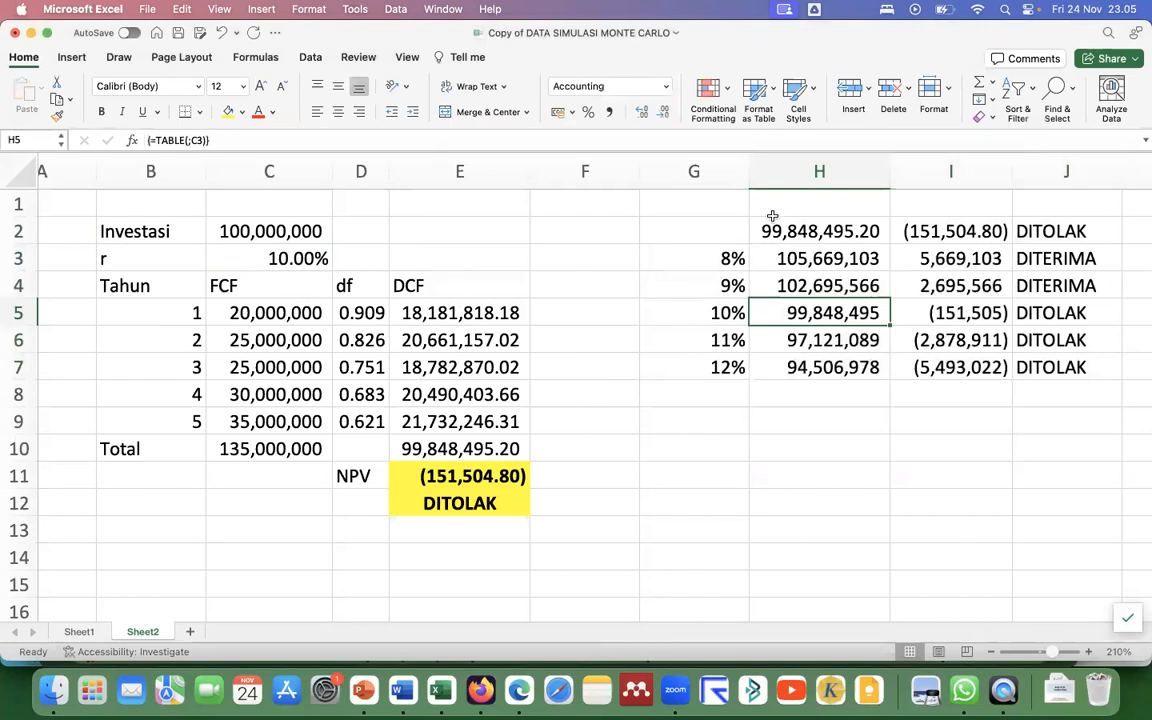
{"action": "left_click", "coordinate": [958, 318]}
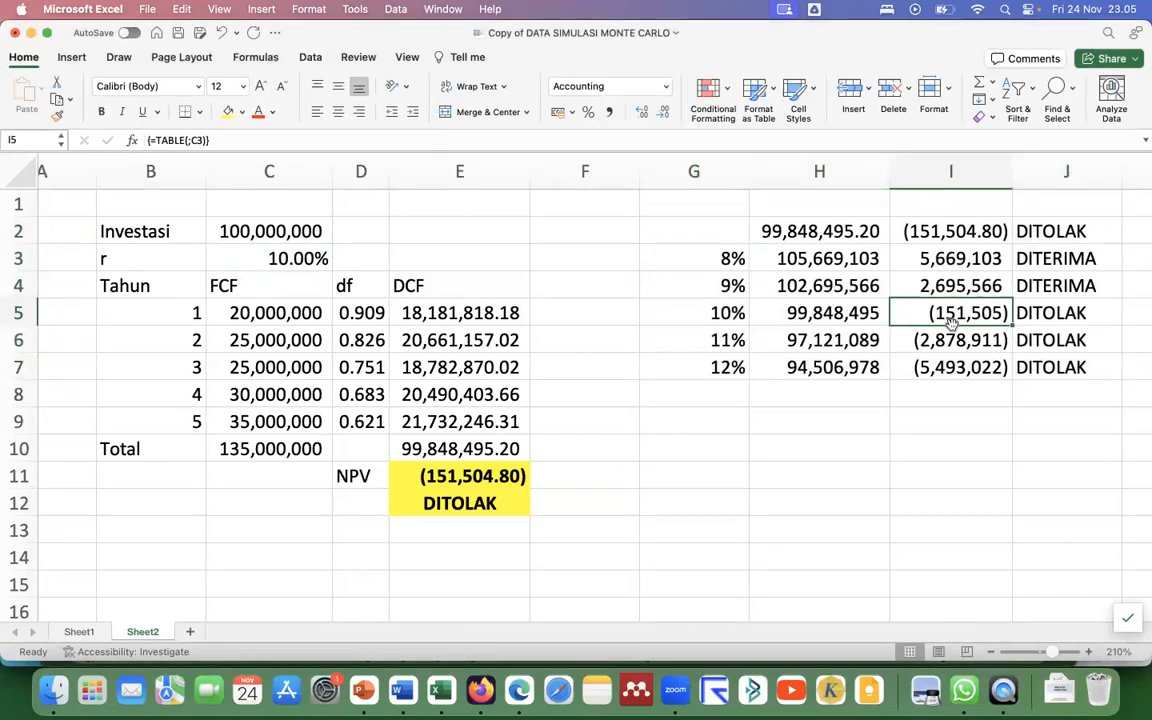
{"action": "key", "text": "Right"}
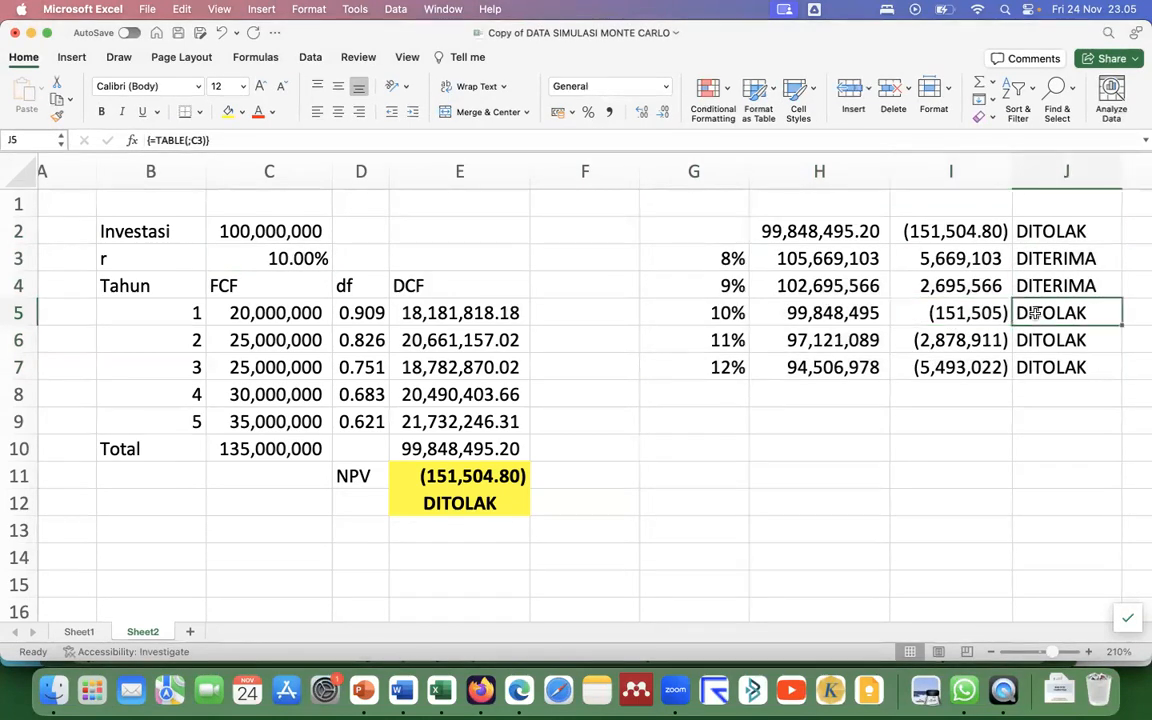
{"action": "left_click", "coordinate": [810, 259]}
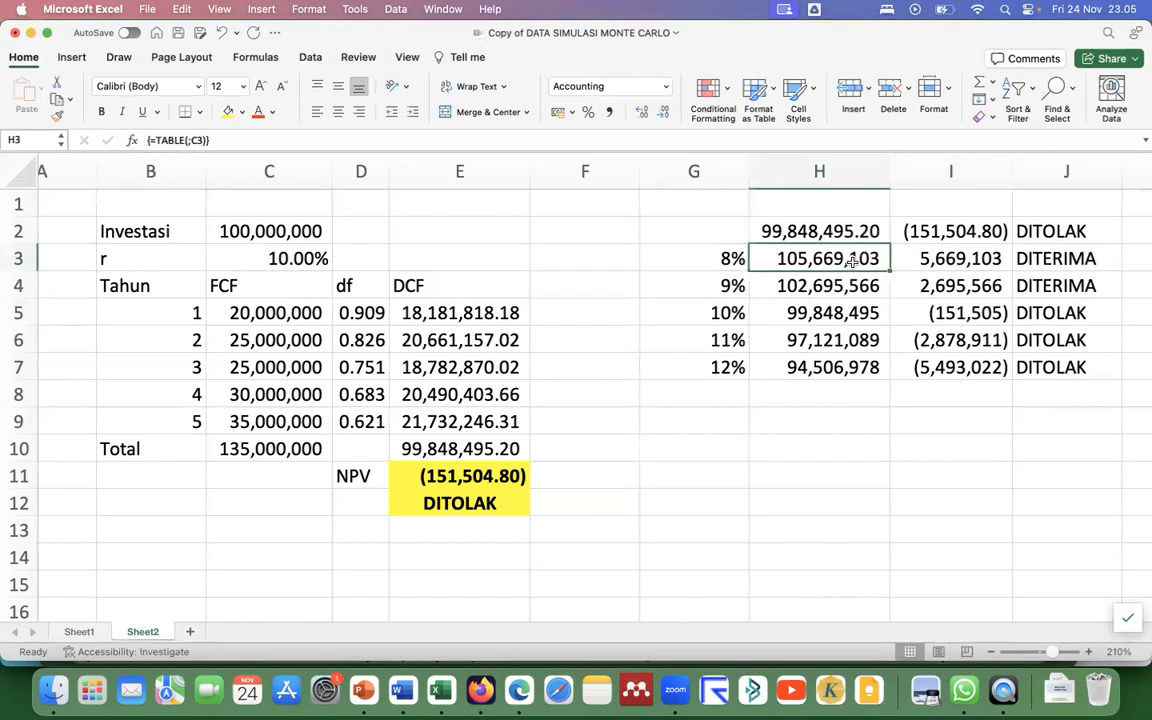
{"action": "left_click", "coordinate": [927, 259]}
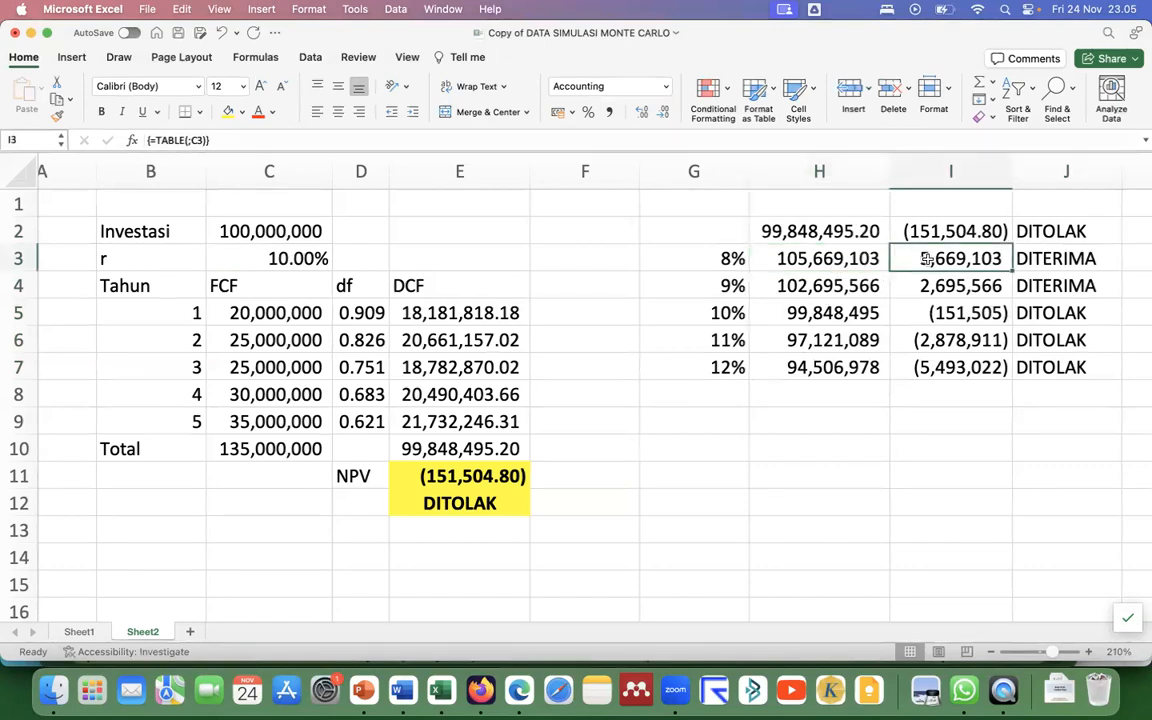
{"action": "left_click", "coordinate": [1042, 259]}
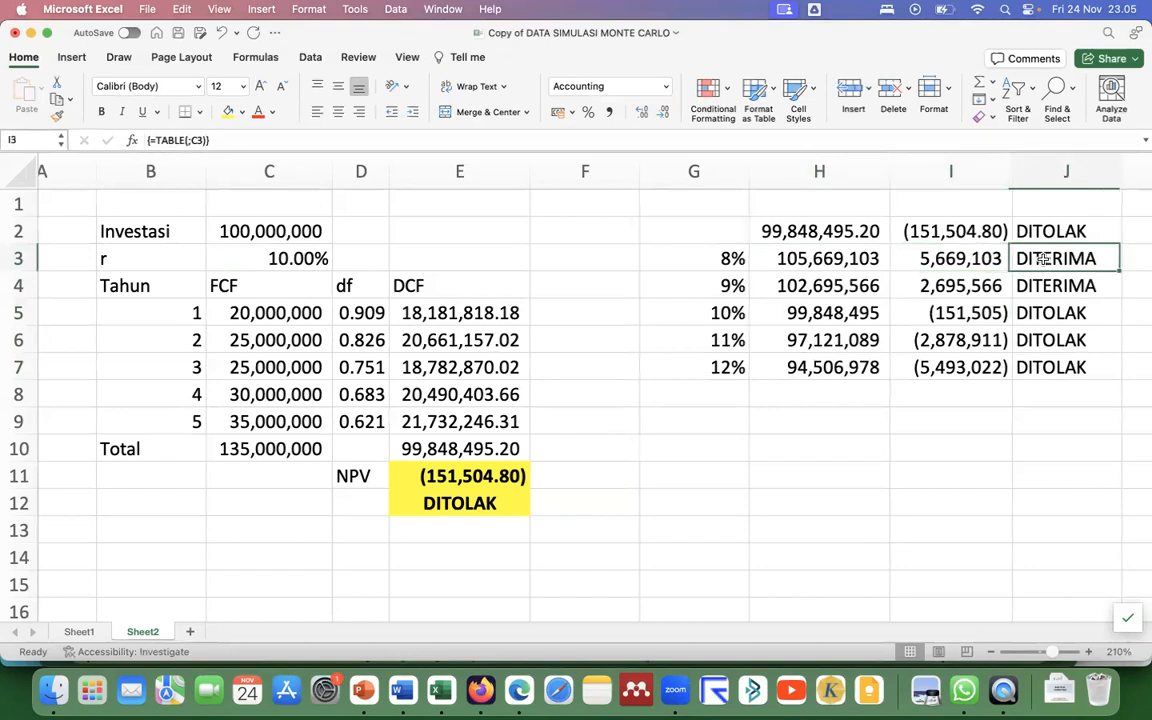
{"action": "left_click", "coordinate": [728, 288]}
{"action": "left_click", "coordinate": [790, 288]}
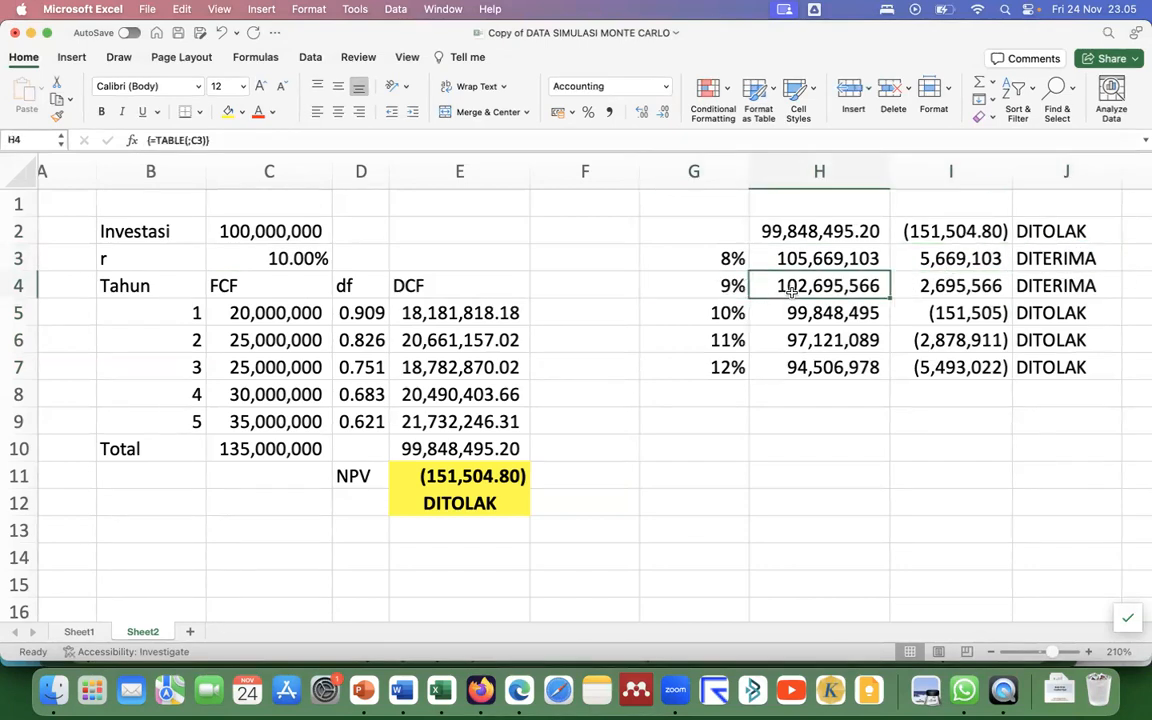
{"action": "left_click", "coordinate": [940, 287]}
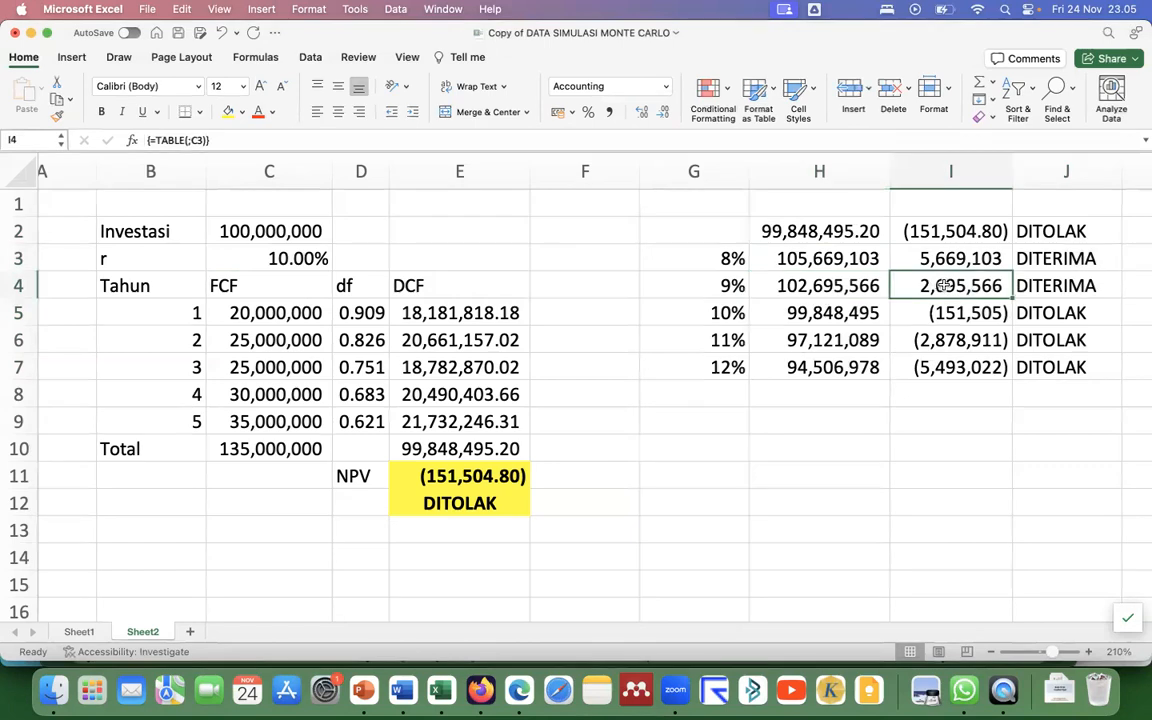
{"action": "left_click", "coordinate": [805, 341]}
{"action": "left_click", "coordinate": [970, 341]}
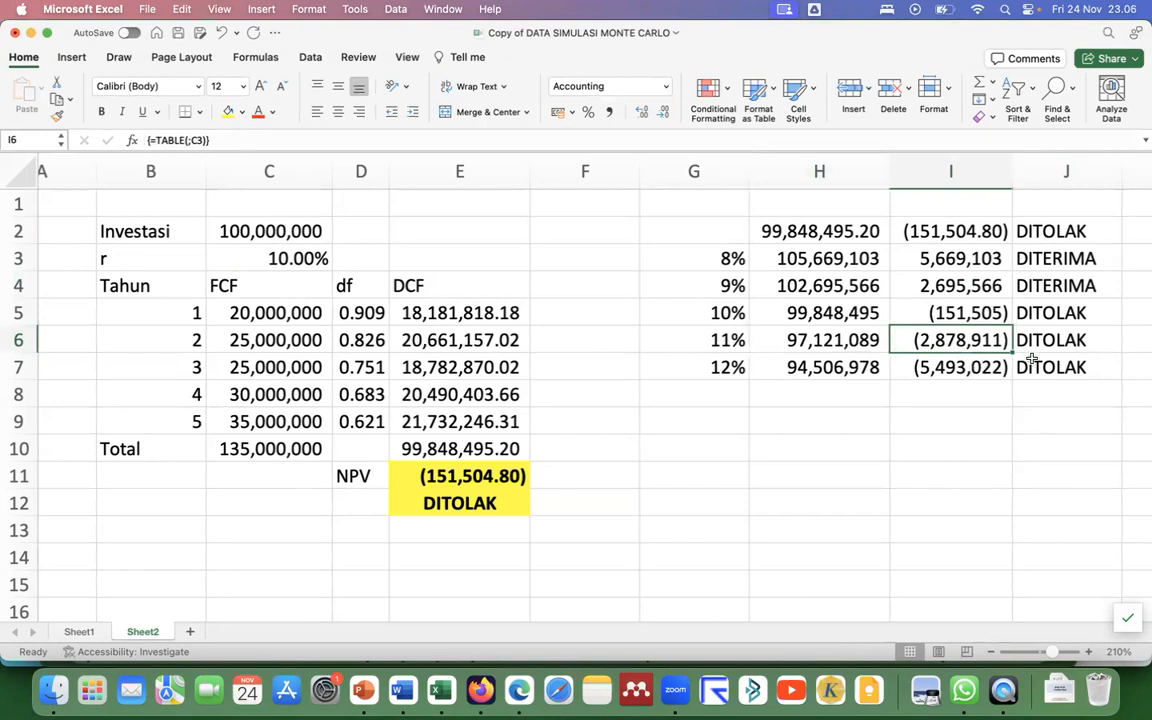
{"action": "left_click", "coordinate": [1100, 339]}
{"action": "left_click", "coordinate": [800, 368]}
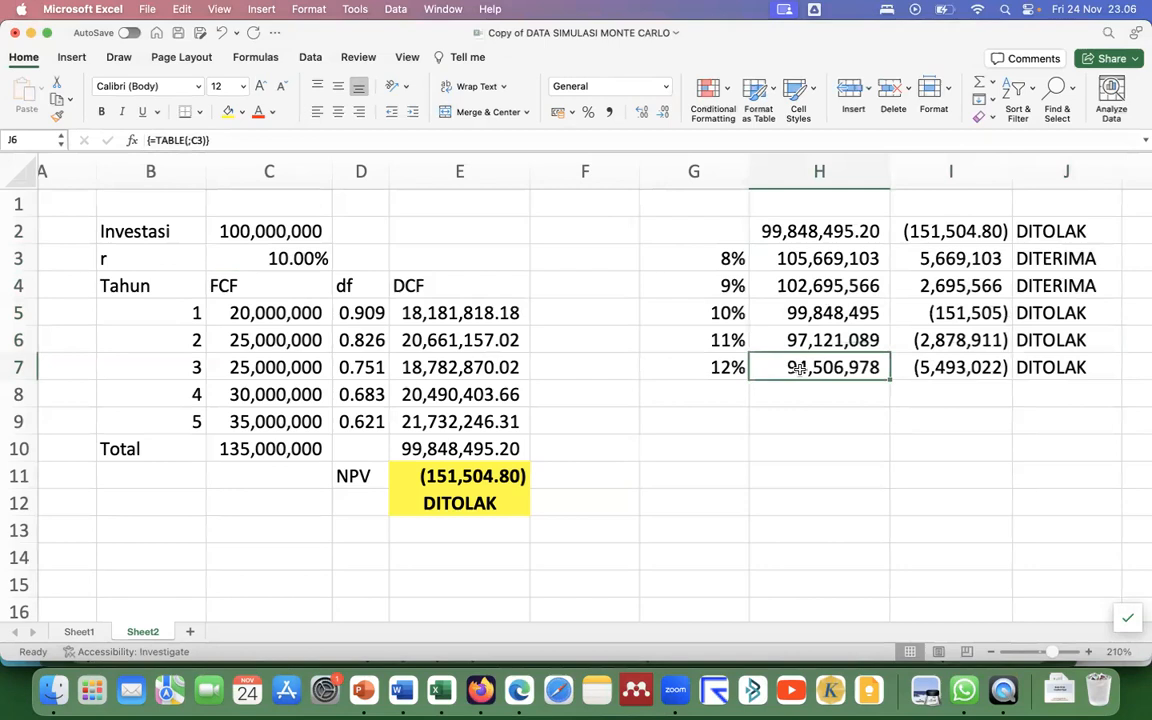
{"action": "left_click", "coordinate": [918, 369]}
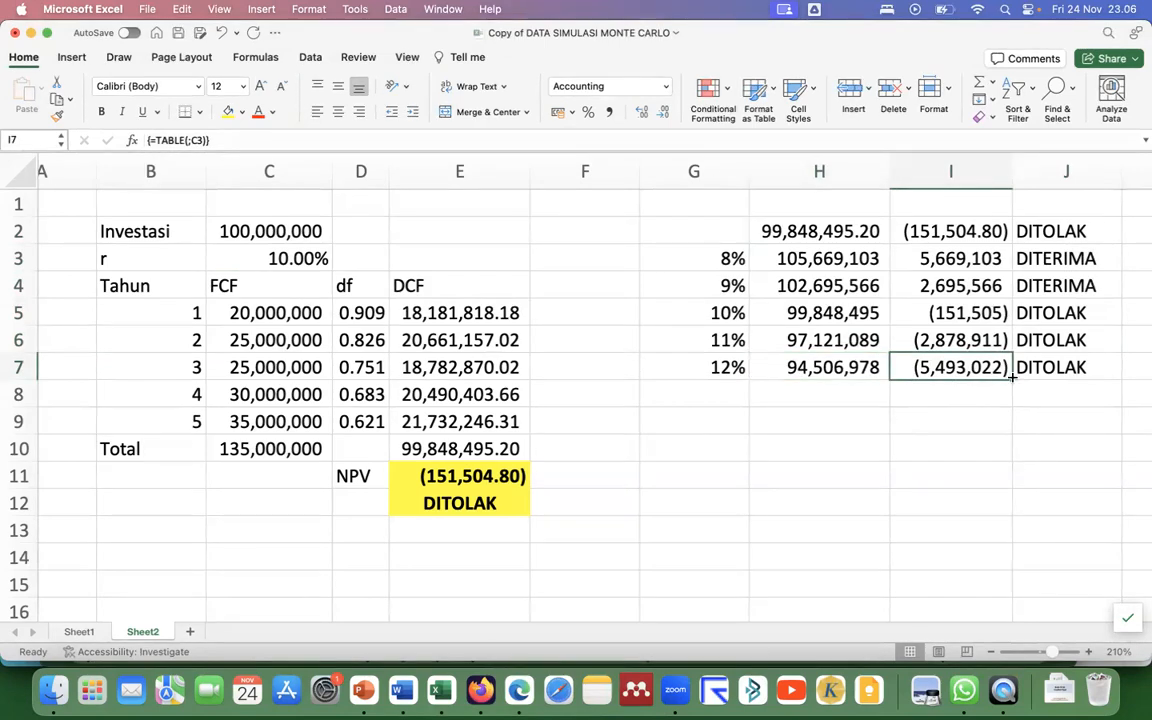
{"action": "left_click", "coordinate": [1043, 369]}
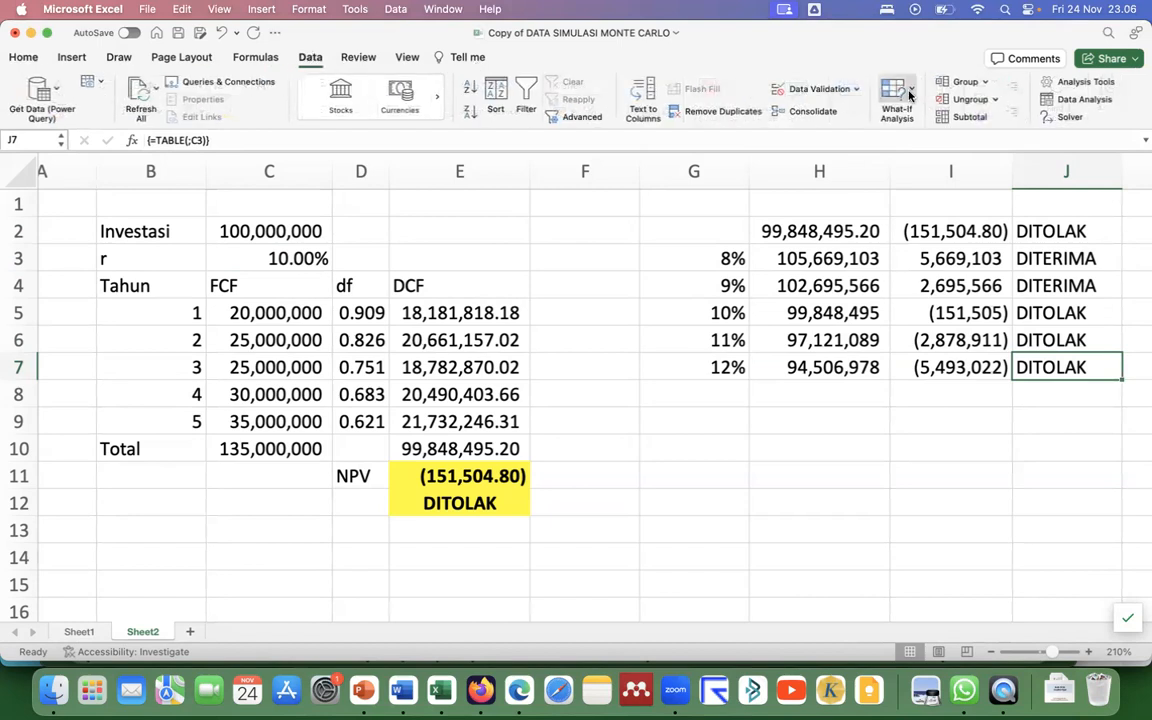
{"action": "left_click", "coordinate": [910, 95]}
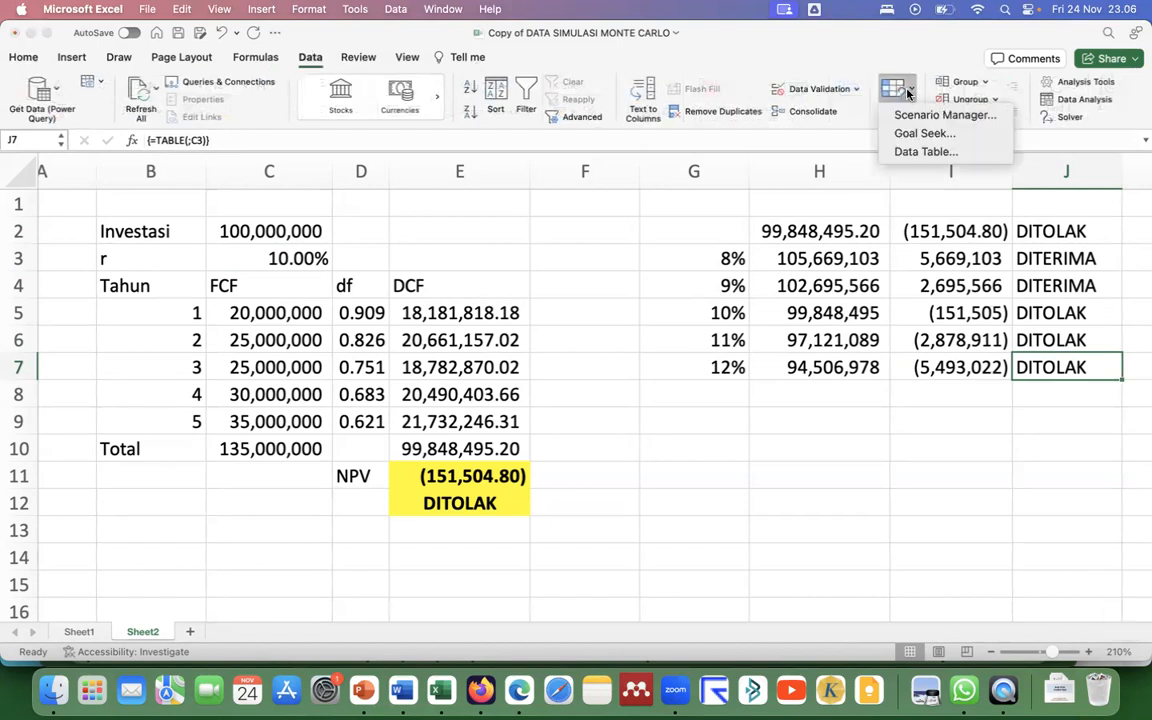
{"action": "left_click", "coordinate": [908, 152]}
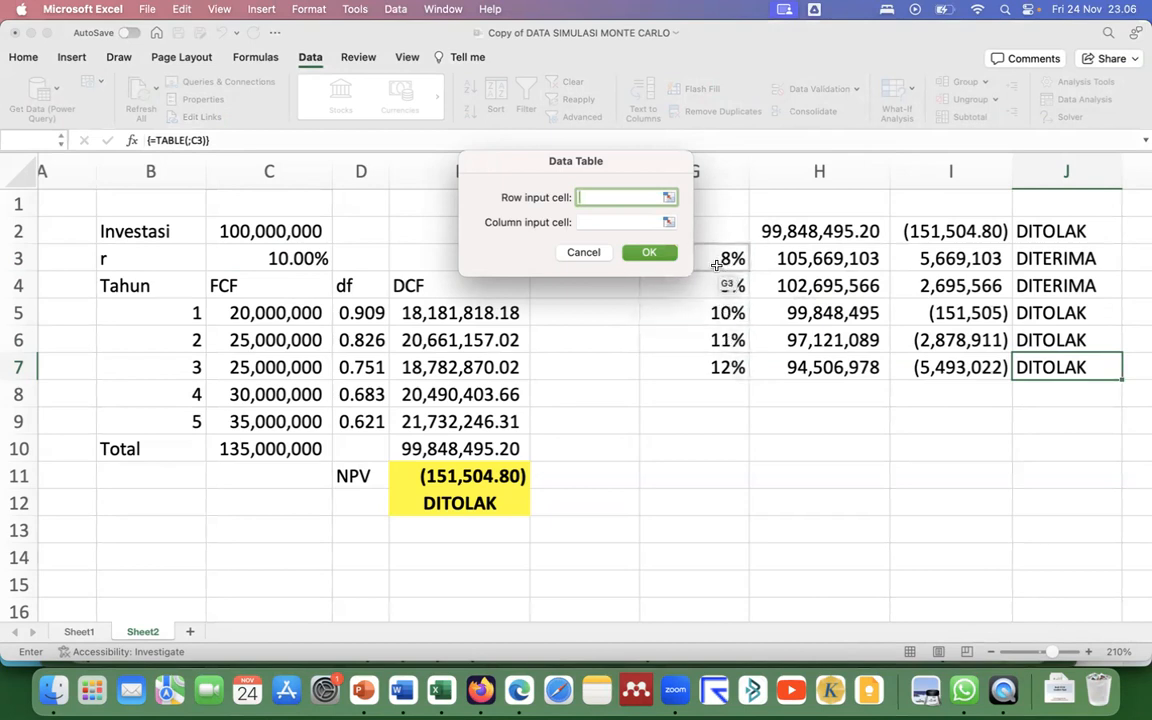
{"action": "left_click", "coordinate": [585, 254]}
Enter the discount rate 8% in H9
{"action": "left_click", "coordinate": [782, 418]}
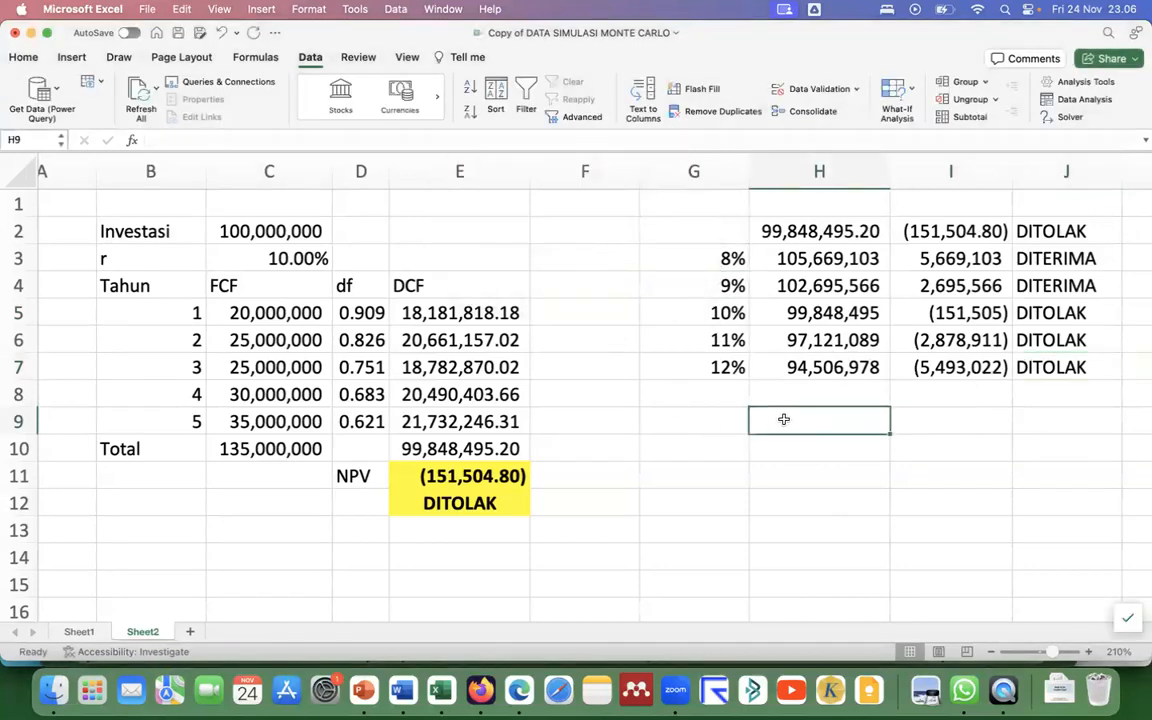
{"action": "type", "text": "8%"}
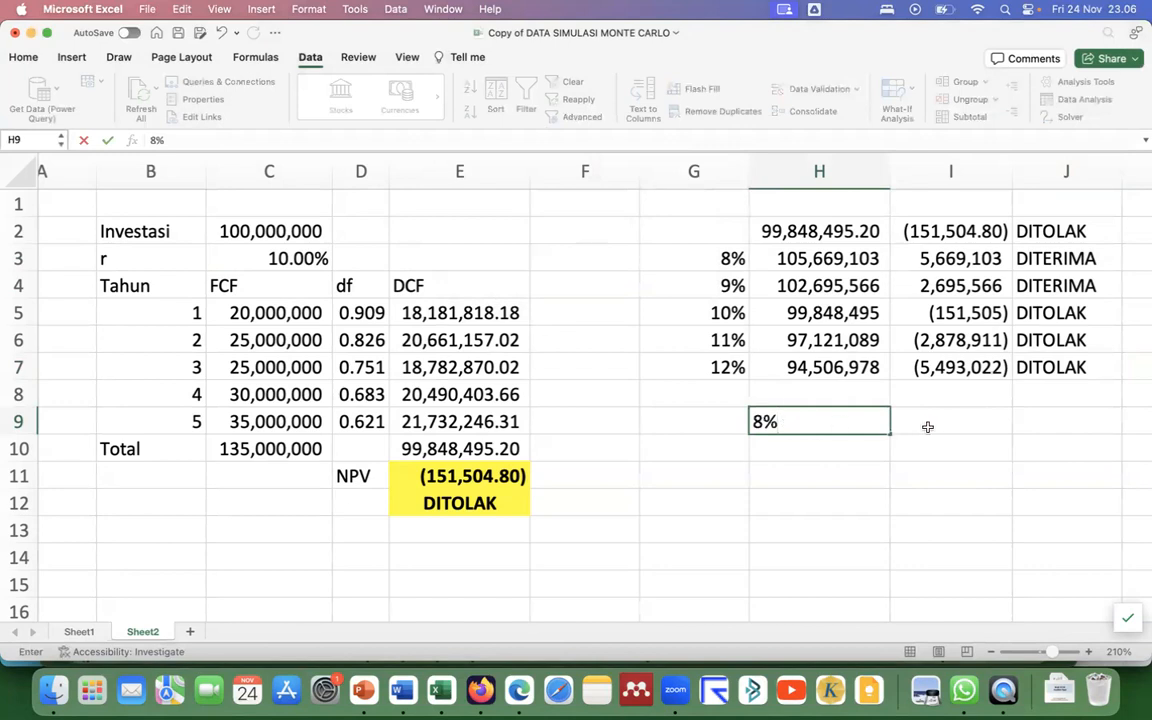
{"action": "left_click", "coordinate": [929, 427]}
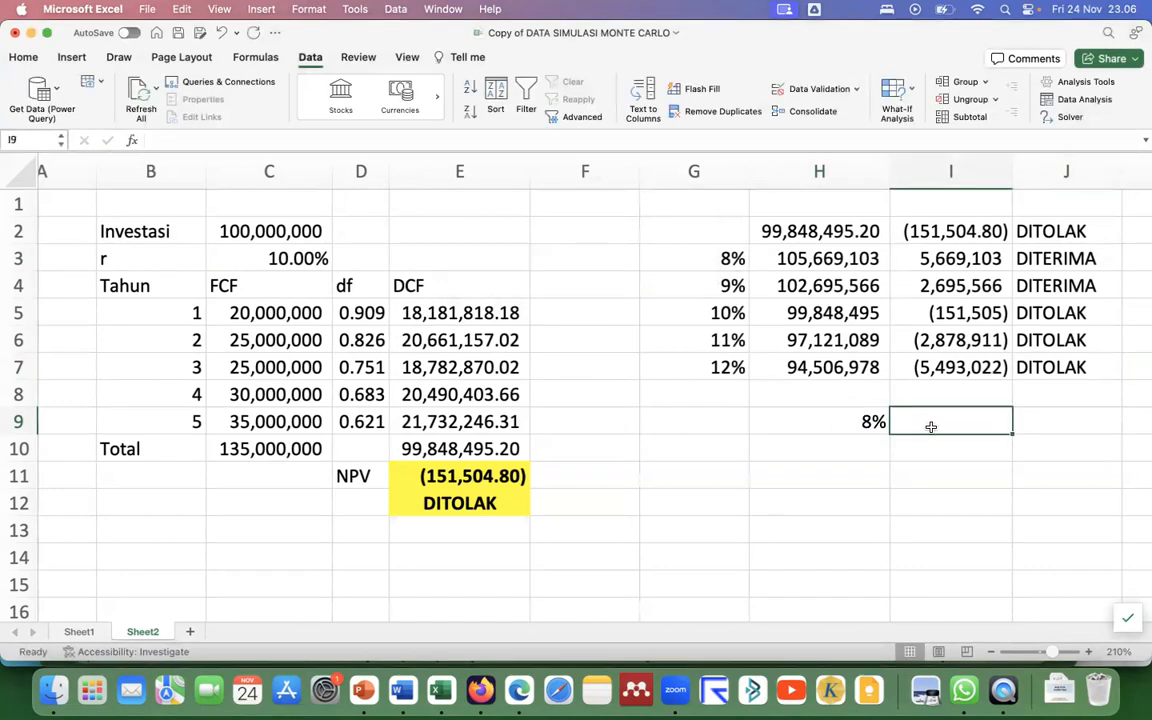
Copy the discount rates in G3:G7 and paste them transposed across row 9, starting at H9
{"action": "left_click_drag", "start_coordinate": [719, 250], "coordinate": [740, 372]}
{"action": "key", "text": "cmd+c"}
{"action": "left_click", "coordinate": [800, 420]}
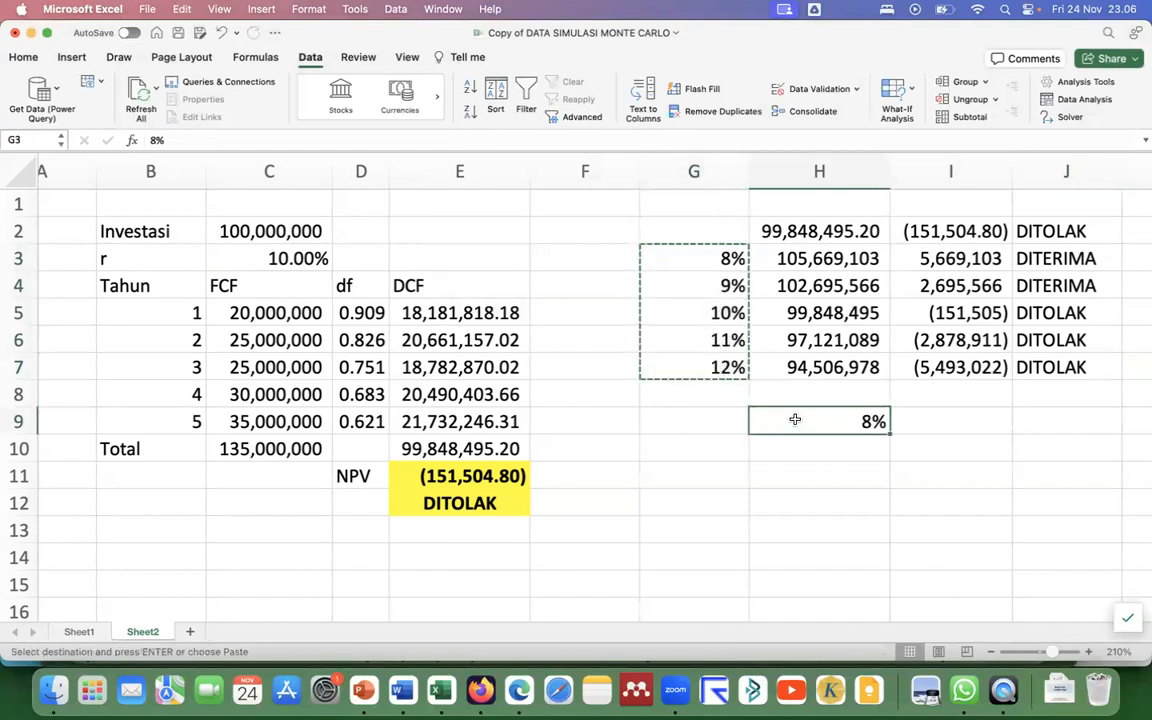
{"action": "right_click", "coordinate": [796, 426]}
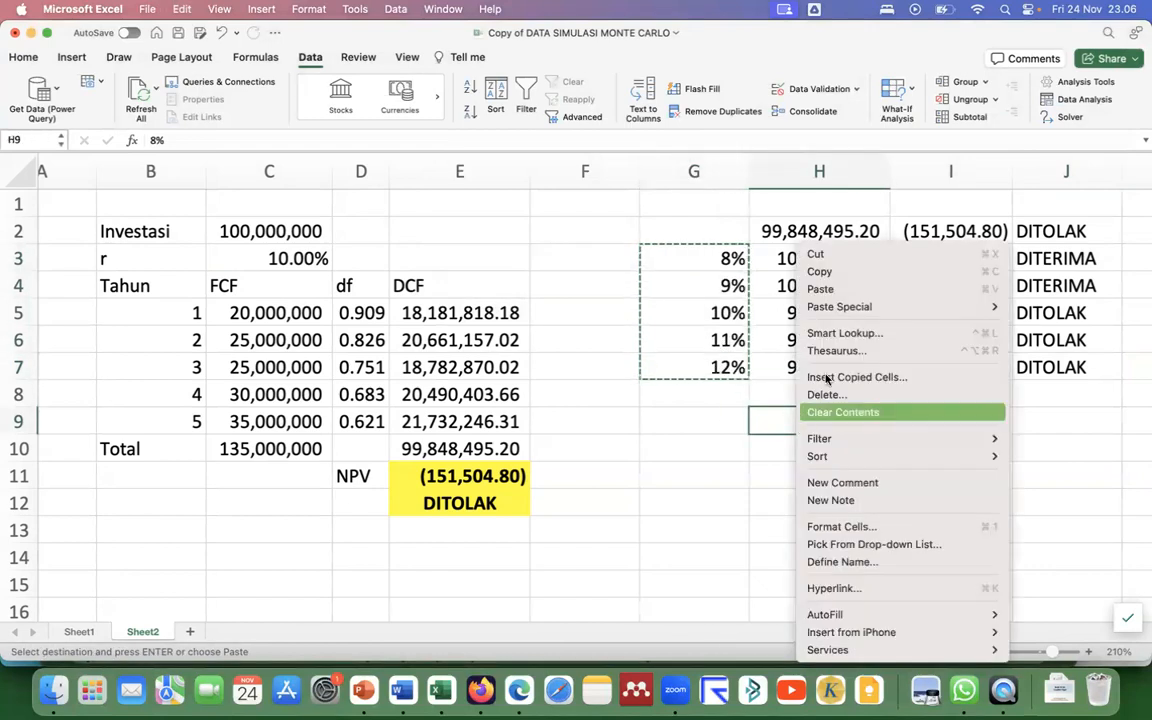
{"action": "mouse_move", "coordinate": [812, 306]}
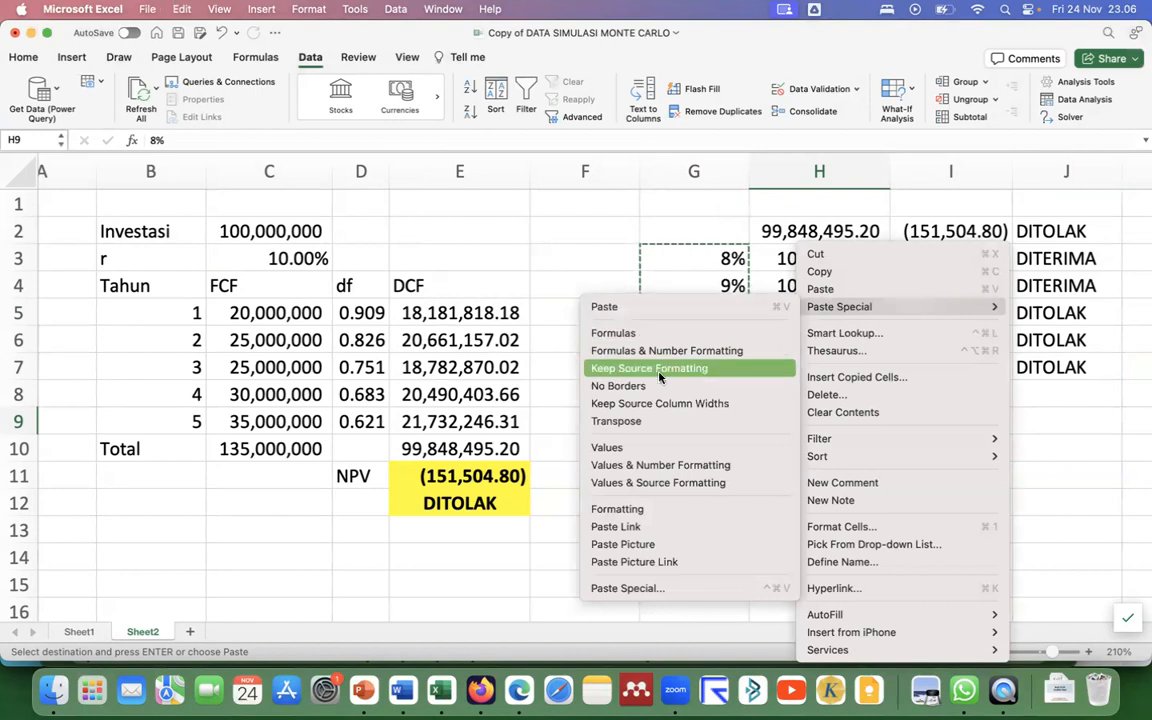
{"action": "left_click", "coordinate": [616, 421]}
Link G10, G11 and G12 to the DCF total, NPV and decision with the formulas =E10, =E11 and =E12
{"action": "scroll", "coordinate": [814, 432], "scroll_direction": "right", "scroll_amount": 5}
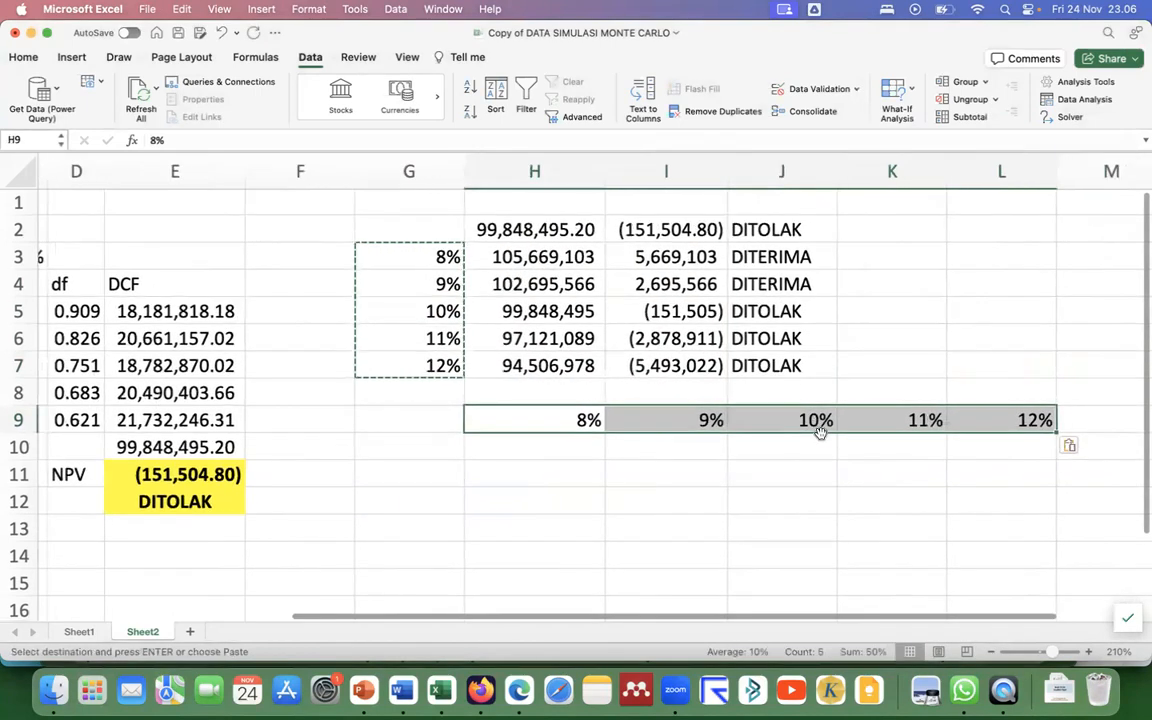
{"action": "left_click", "coordinate": [415, 447]}
{"action": "type", "text": "="}
{"action": "left_click", "coordinate": [207, 445]}
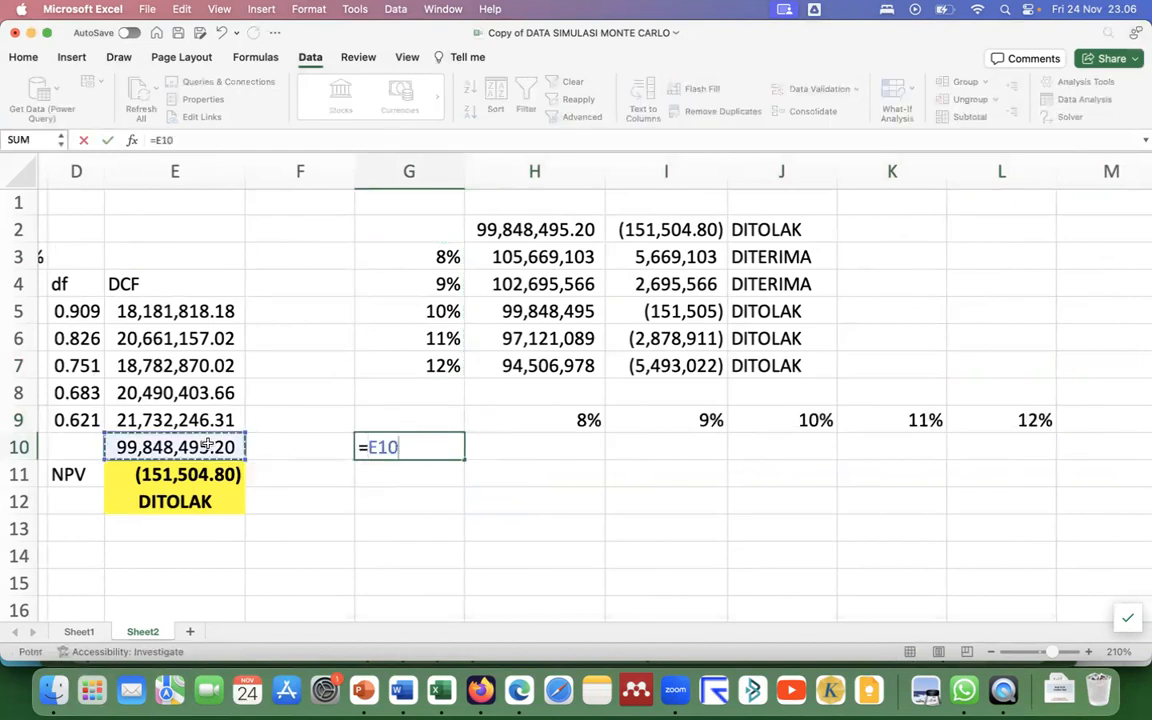
{"action": "scroll", "coordinate": [207, 445], "scroll_direction": "left", "scroll_amount": 1}
{"action": "scroll", "coordinate": [207, 447], "scroll_direction": "left", "scroll_amount": 2}
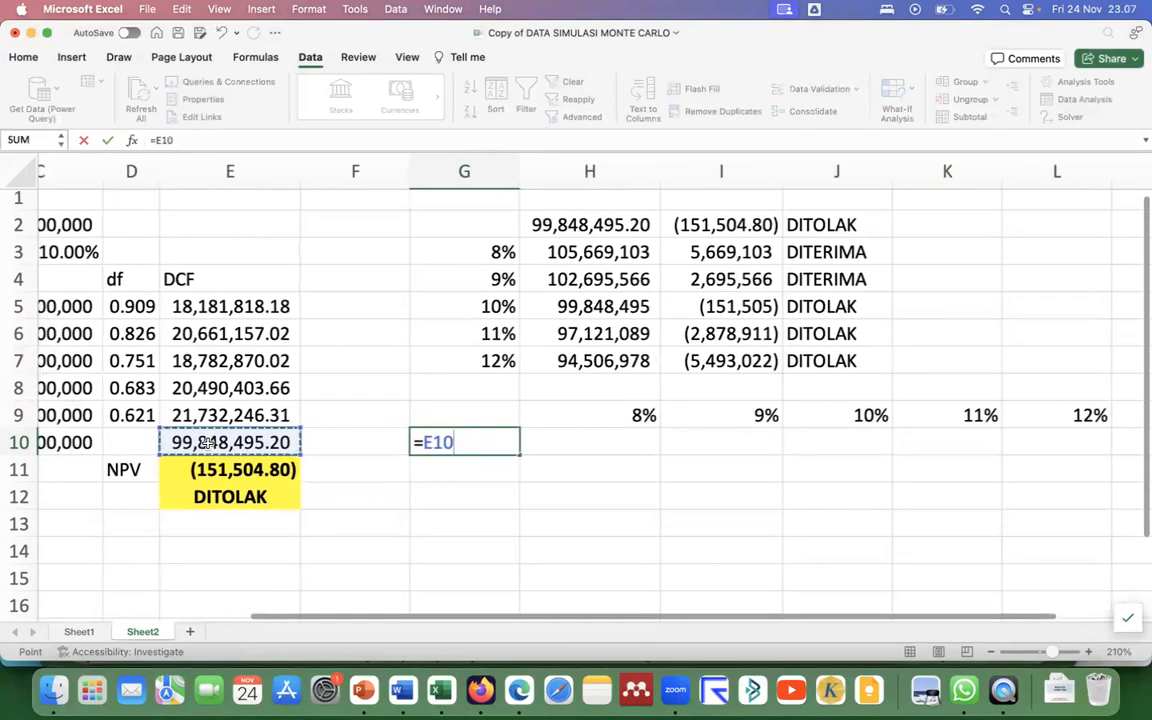
{"action": "key", "text": "Return"}
{"action": "type", "text": "="}
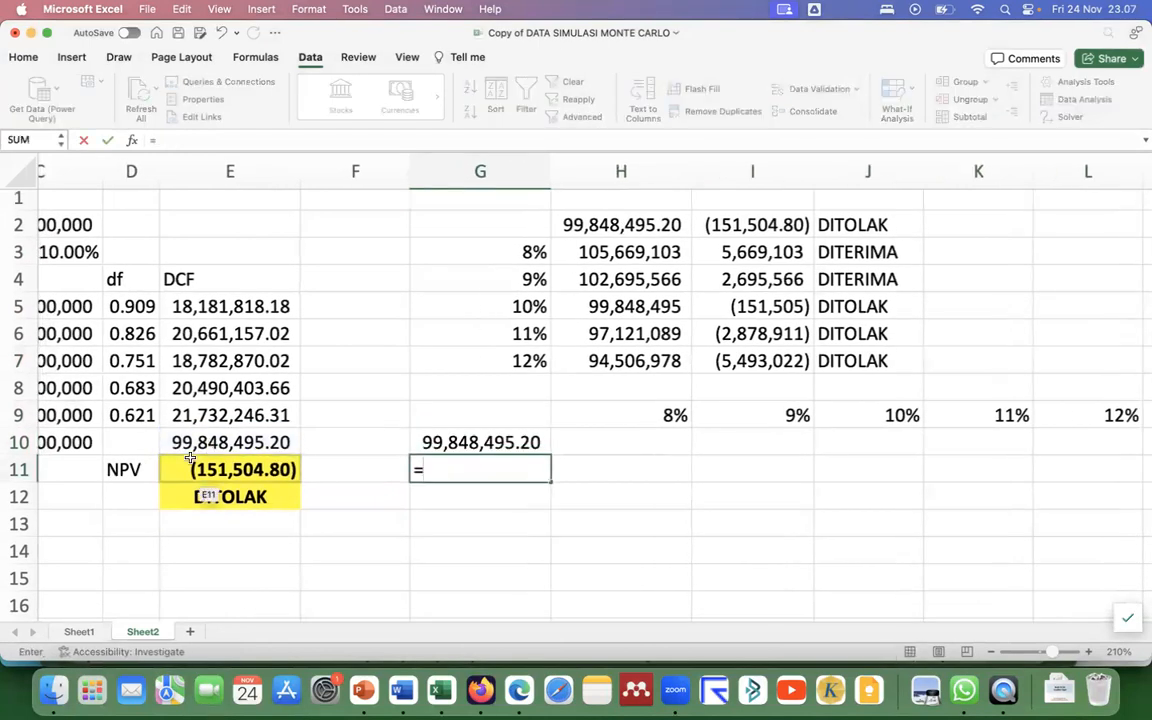
{"action": "left_click", "coordinate": [203, 465]}
{"action": "key", "text": "Return"}
{"action": "type", "text": "="}
{"action": "left_click", "coordinate": [208, 494]}
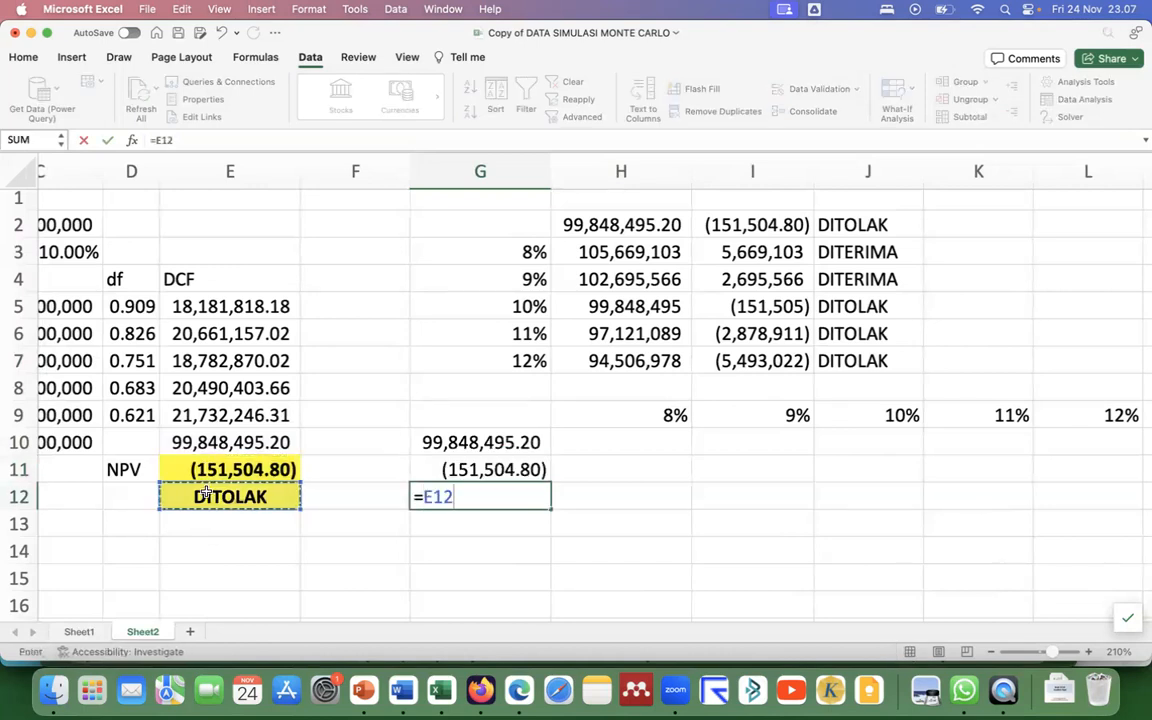
{"action": "key", "text": "Return"}
Create a row-oriented data table over G9:L12 using the discount rate in C3 as the row input cell
{"action": "scroll", "coordinate": [356, 486], "scroll_direction": "down", "scroll_amount": 2}
{"action": "scroll", "coordinate": [356, 486], "scroll_direction": "right", "scroll_amount": 4}
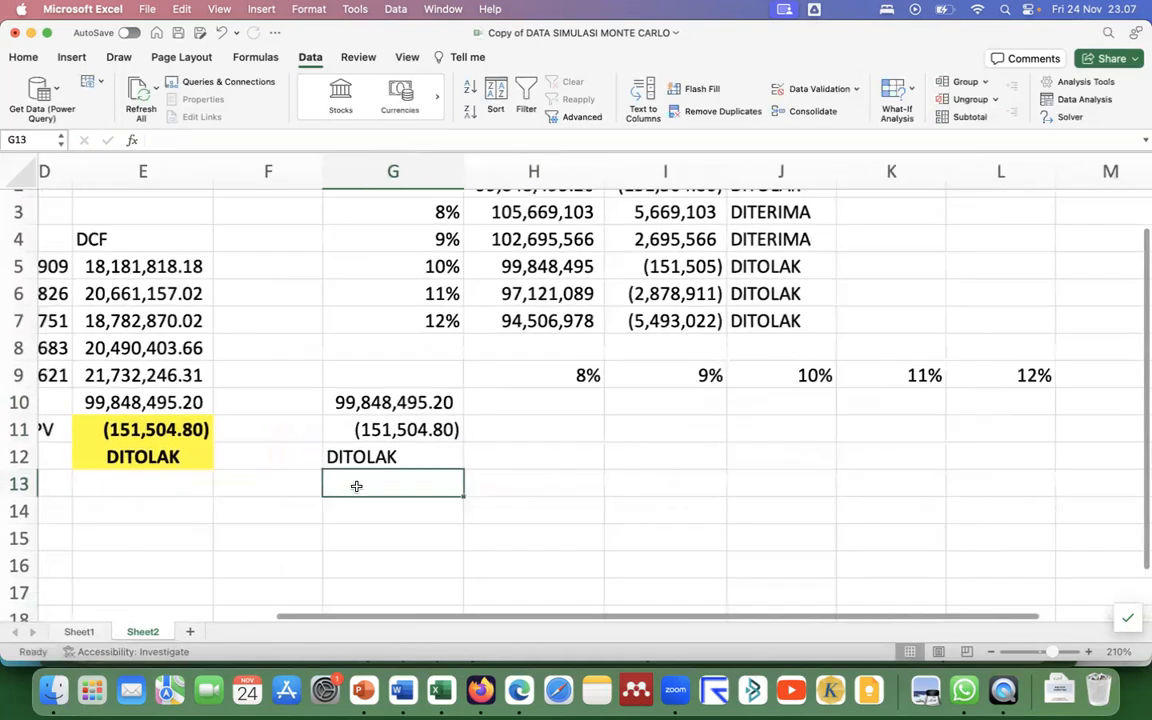
{"action": "left_click_drag", "start_coordinate": [331, 365], "coordinate": [900, 445]}
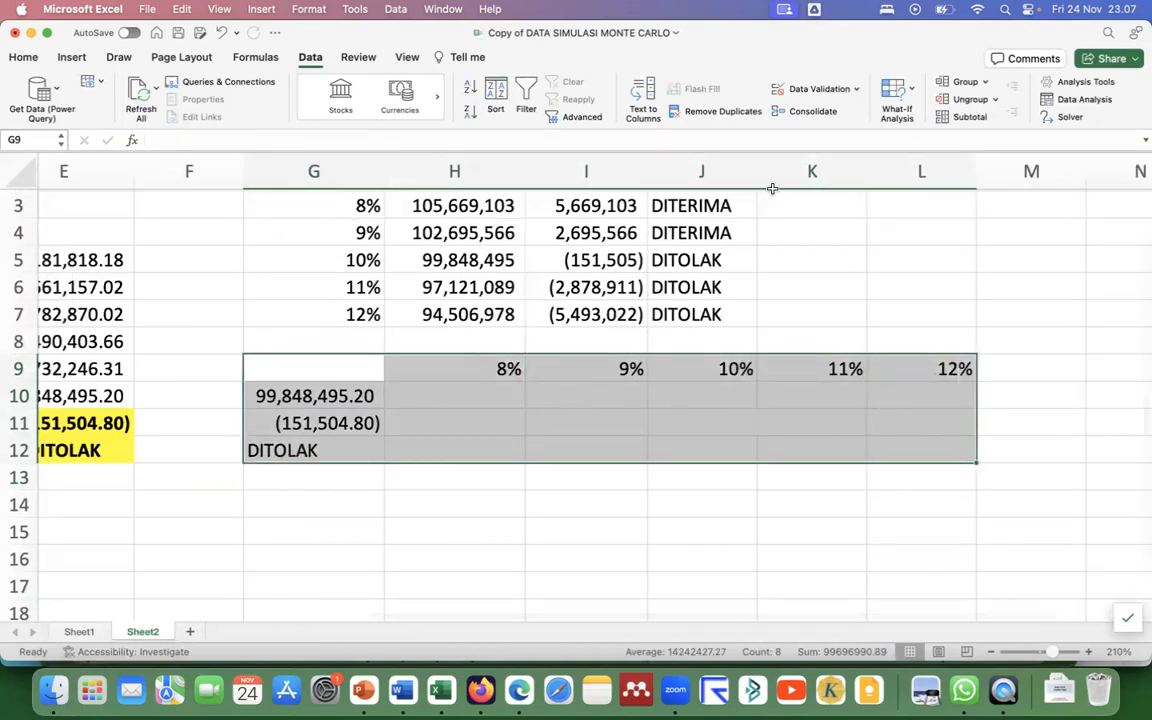
{"action": "left_click", "coordinate": [912, 93]}
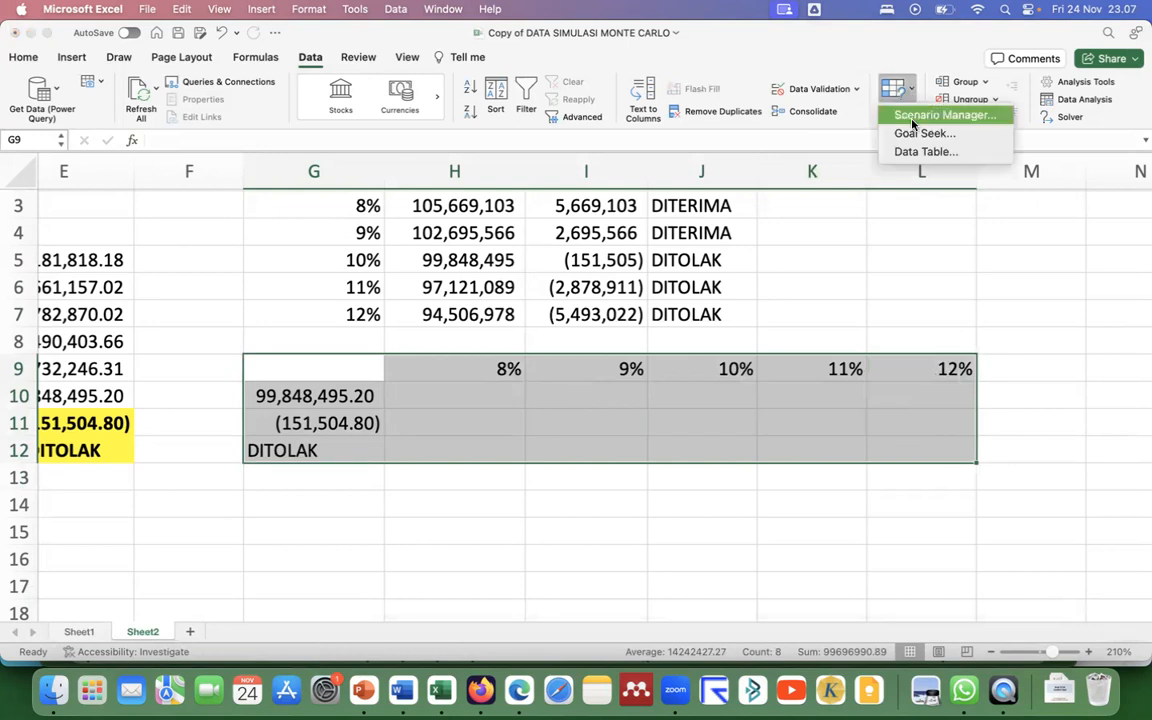
{"action": "left_click", "coordinate": [909, 152]}
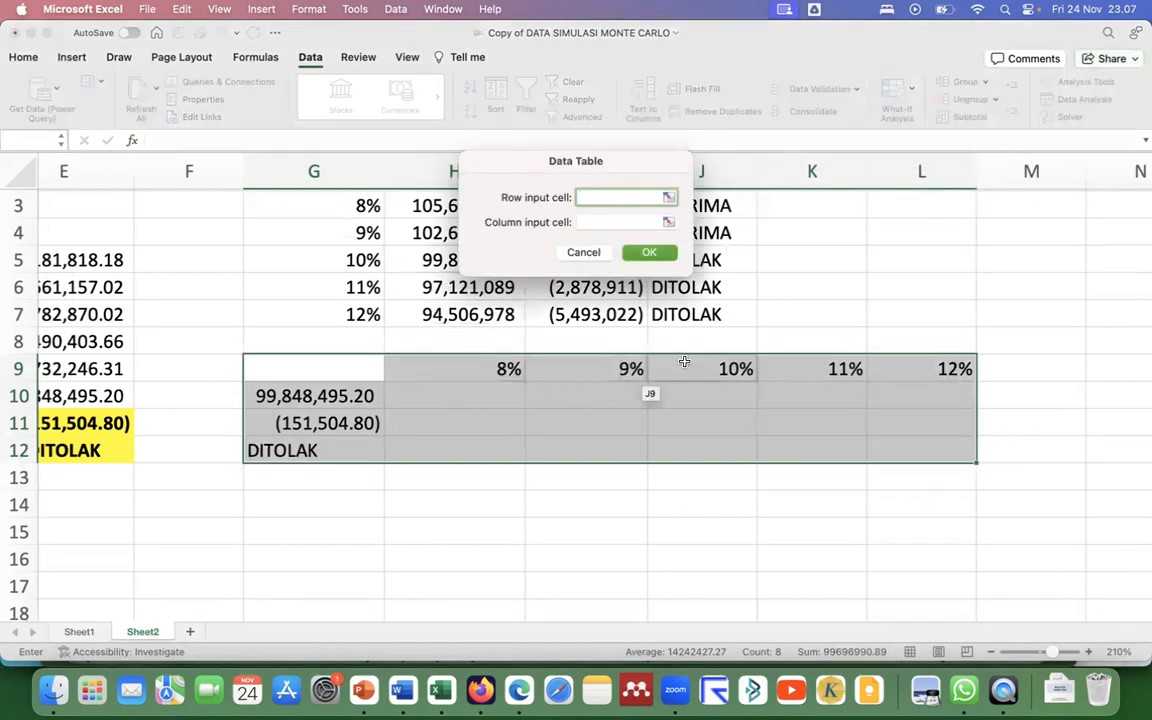
{"action": "left_click", "coordinate": [667, 199]}
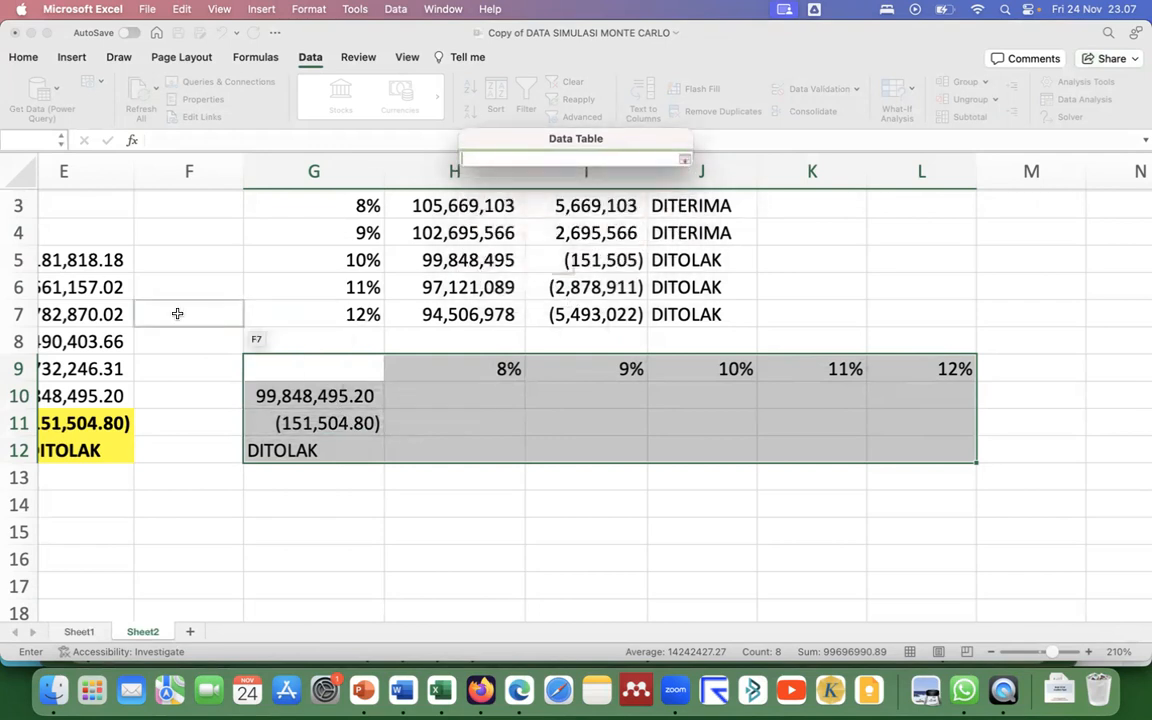
{"action": "scroll", "coordinate": [175, 313], "scroll_direction": "left", "scroll_amount": 5}
{"action": "scroll", "coordinate": [287, 265], "scroll_direction": "left", "scroll_amount": 2}
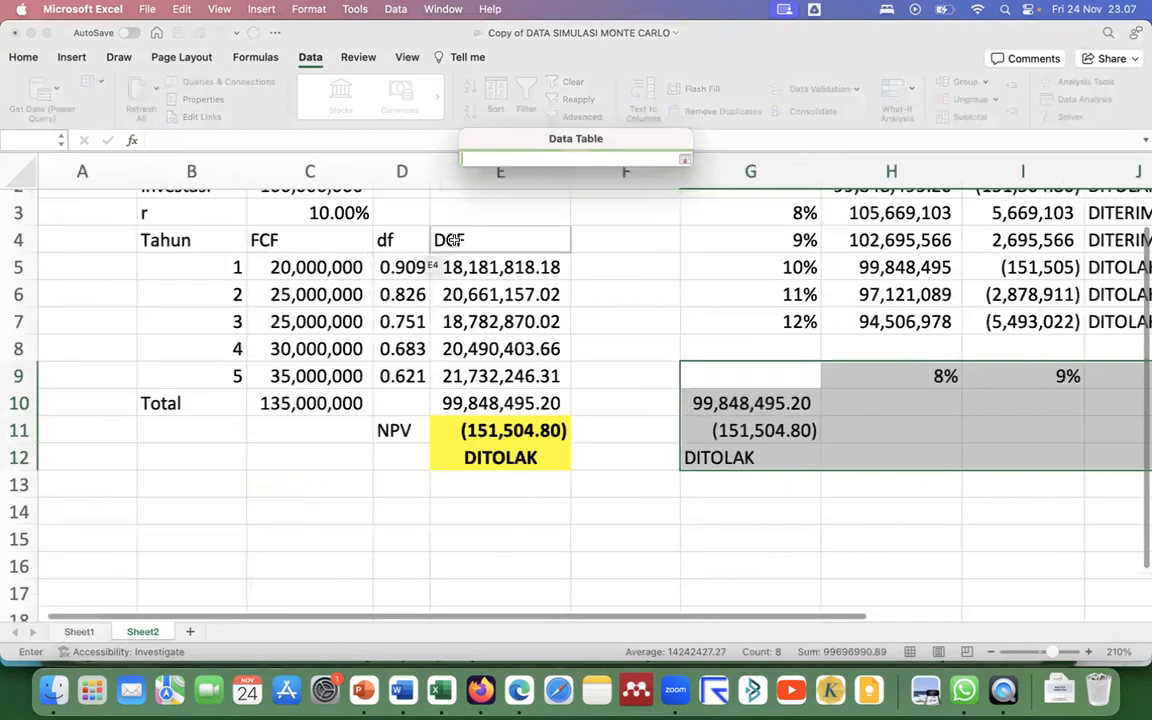
{"action": "scroll", "coordinate": [310, 235], "scroll_direction": "up", "scroll_amount": 2}
{"action": "left_click", "coordinate": [313, 253]}
{"action": "key", "text": "Return"}
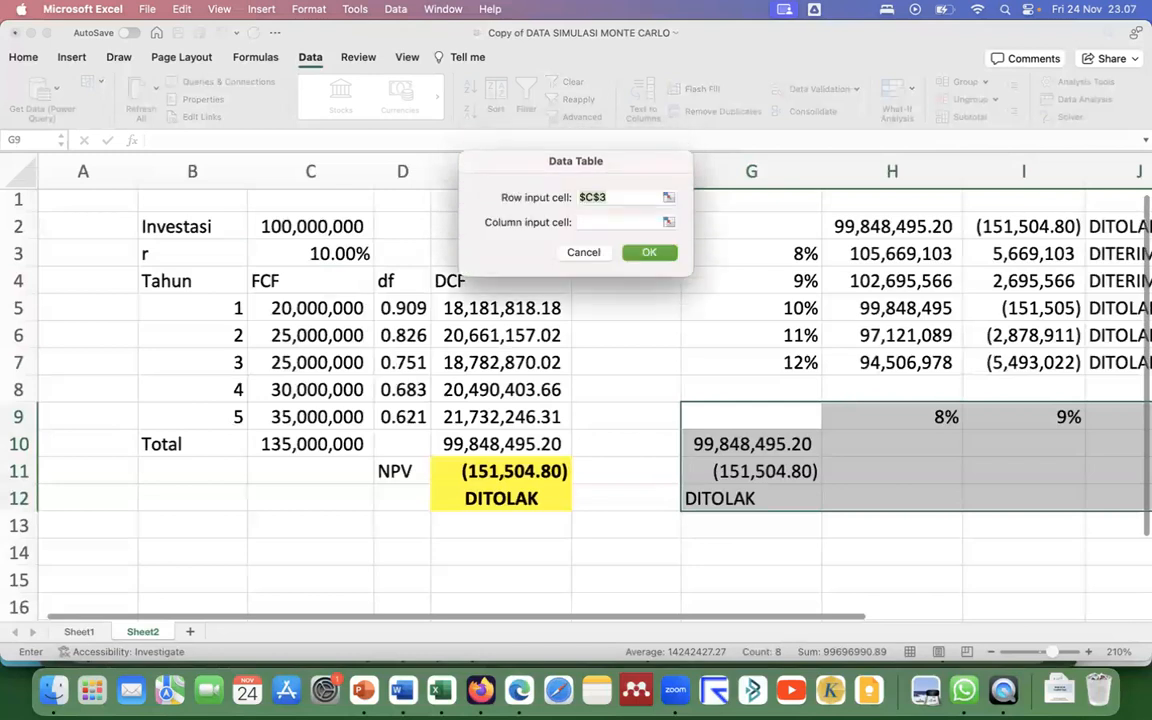
{"action": "left_click", "coordinate": [648, 253]}
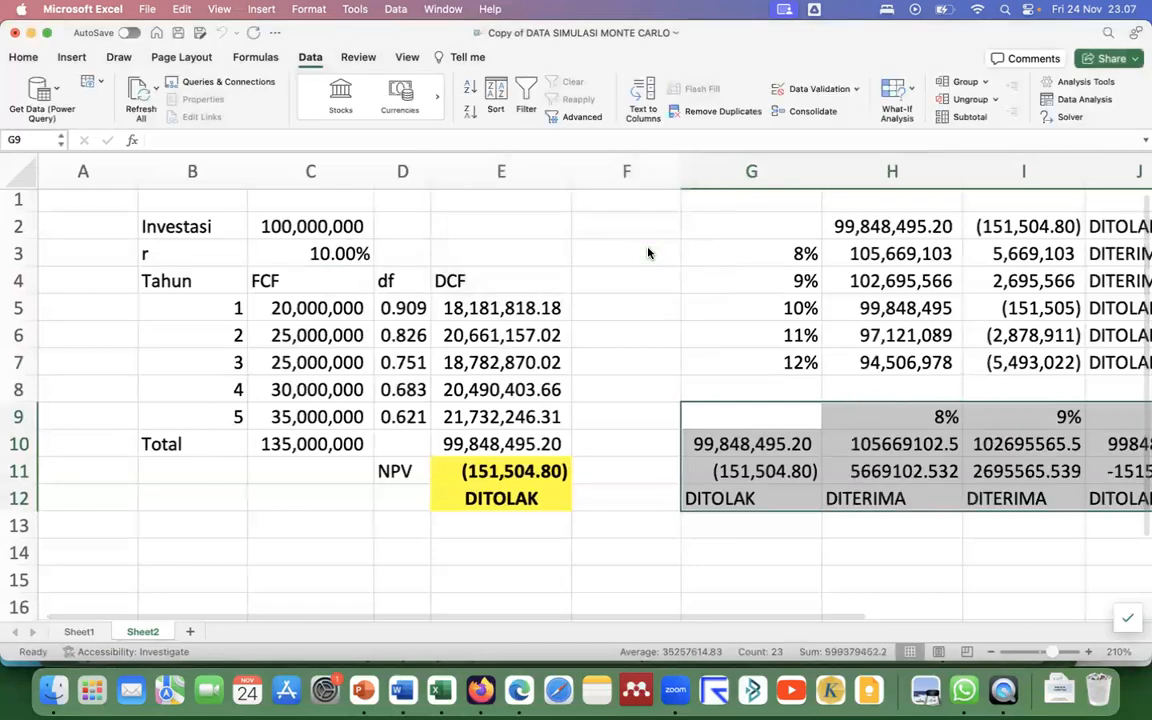
Inspect the TABLE formula in H3 of the column-oriented data table
{"action": "scroll", "coordinate": [720, 357], "scroll_direction": "right", "scroll_amount": 5}
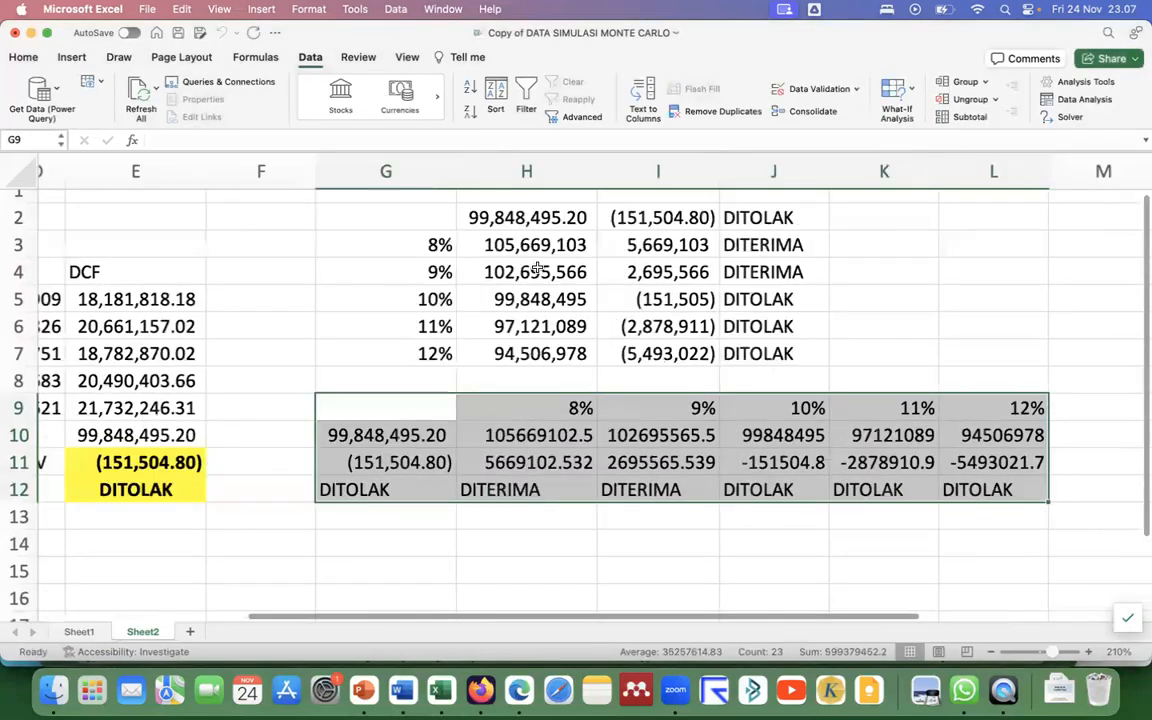
{"action": "double_click", "coordinate": [503, 246]}
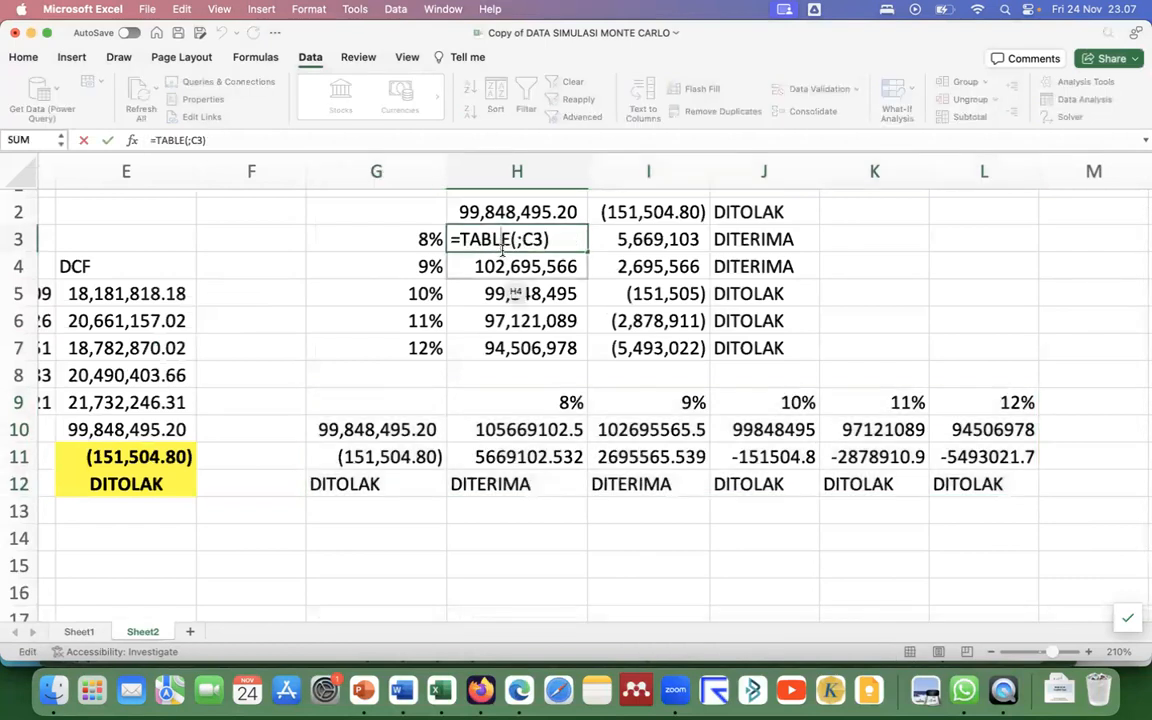
{"action": "key", "text": "Return"}
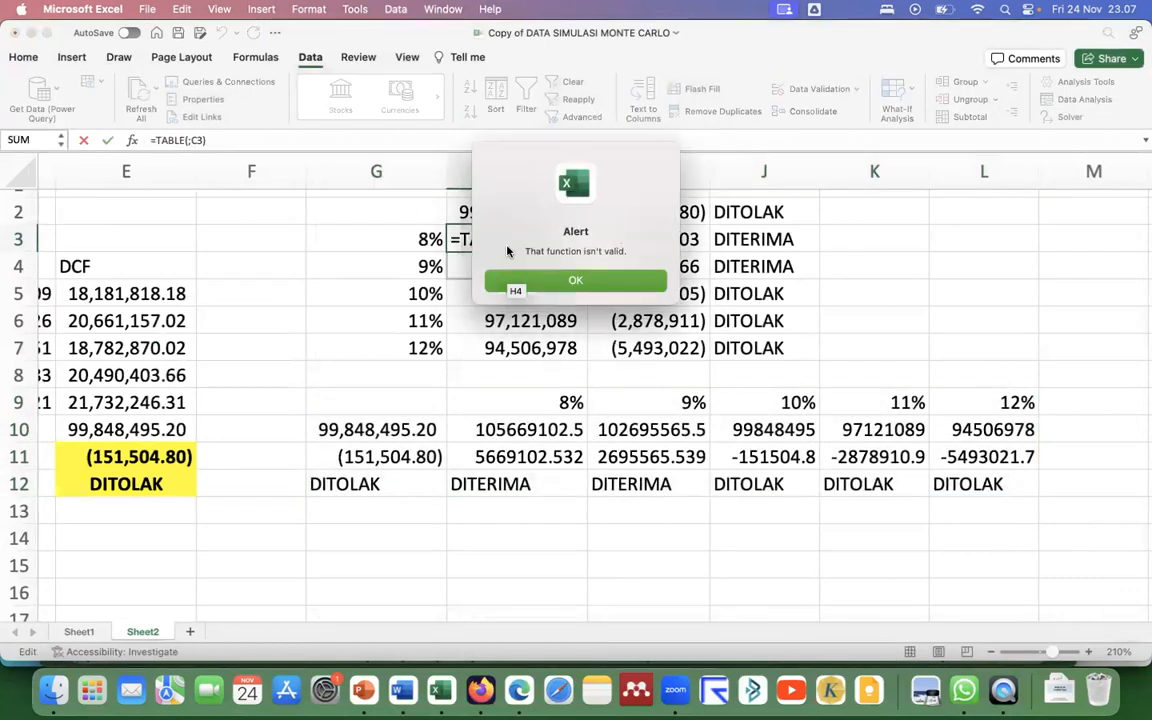
{"action": "left_click", "coordinate": [534, 285]}
{"action": "key", "text": "ctrl+shift+Return"}
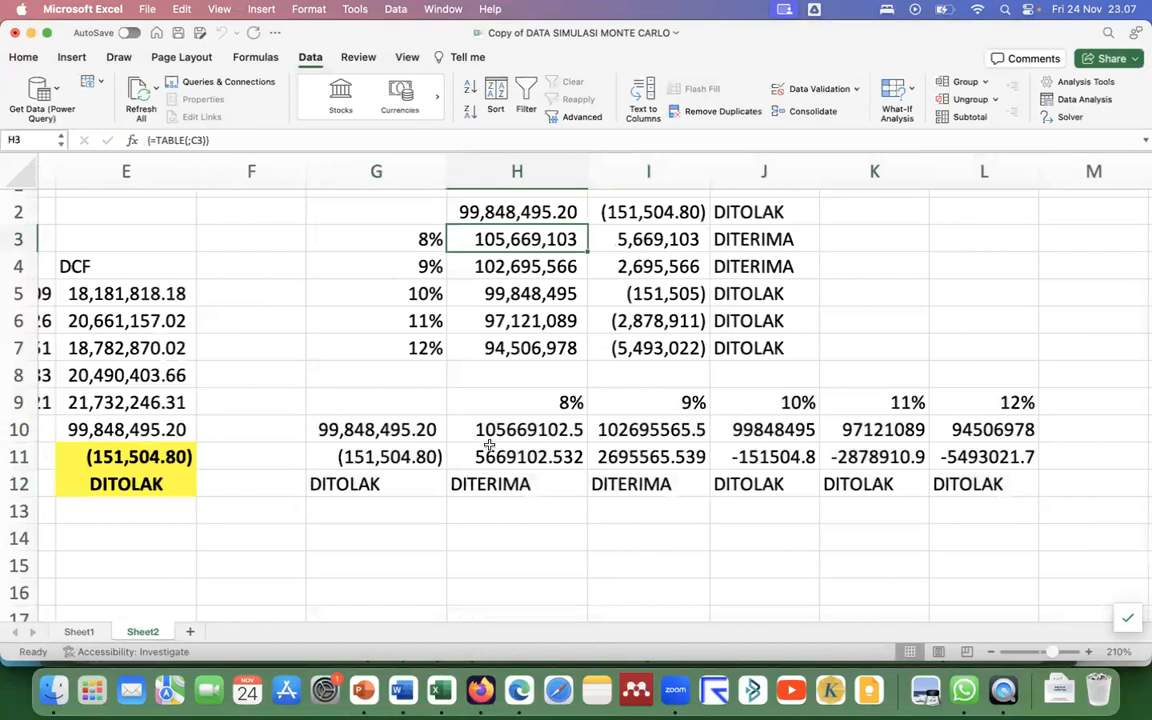
Apply the comma number style to the DCF totals and NPVs in H10:L11
{"action": "left_click_drag", "start_coordinate": [476, 429], "coordinate": [950, 455]}
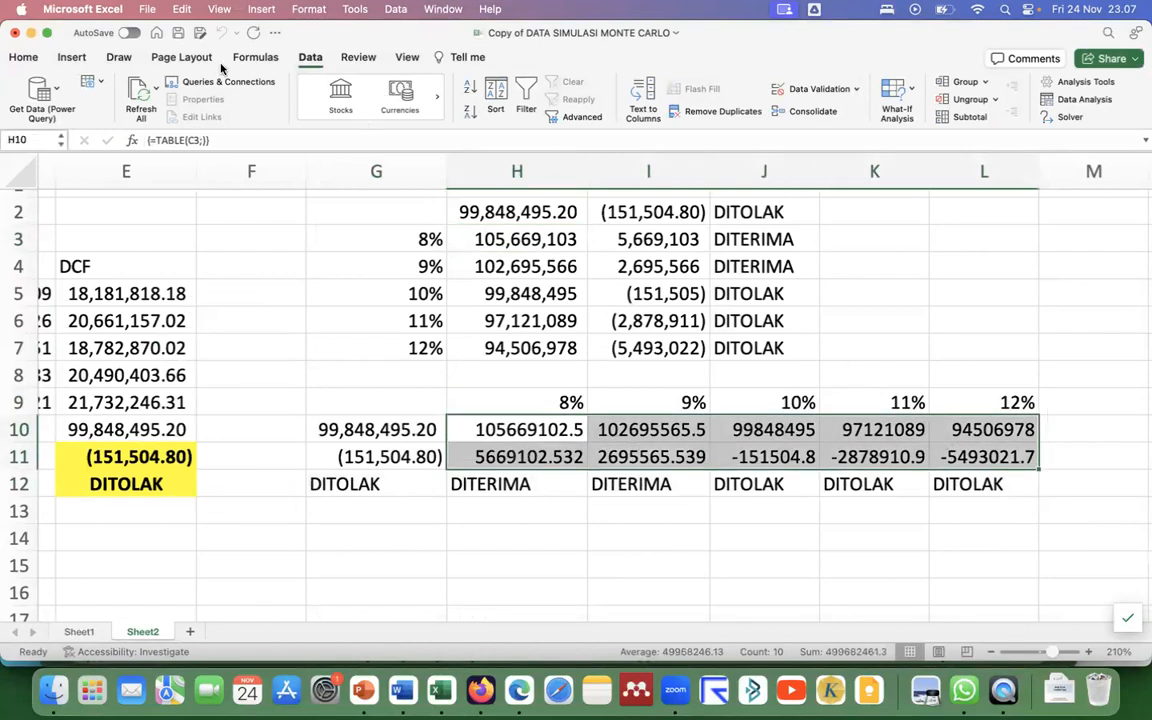
{"action": "left_click", "coordinate": [23, 57]}
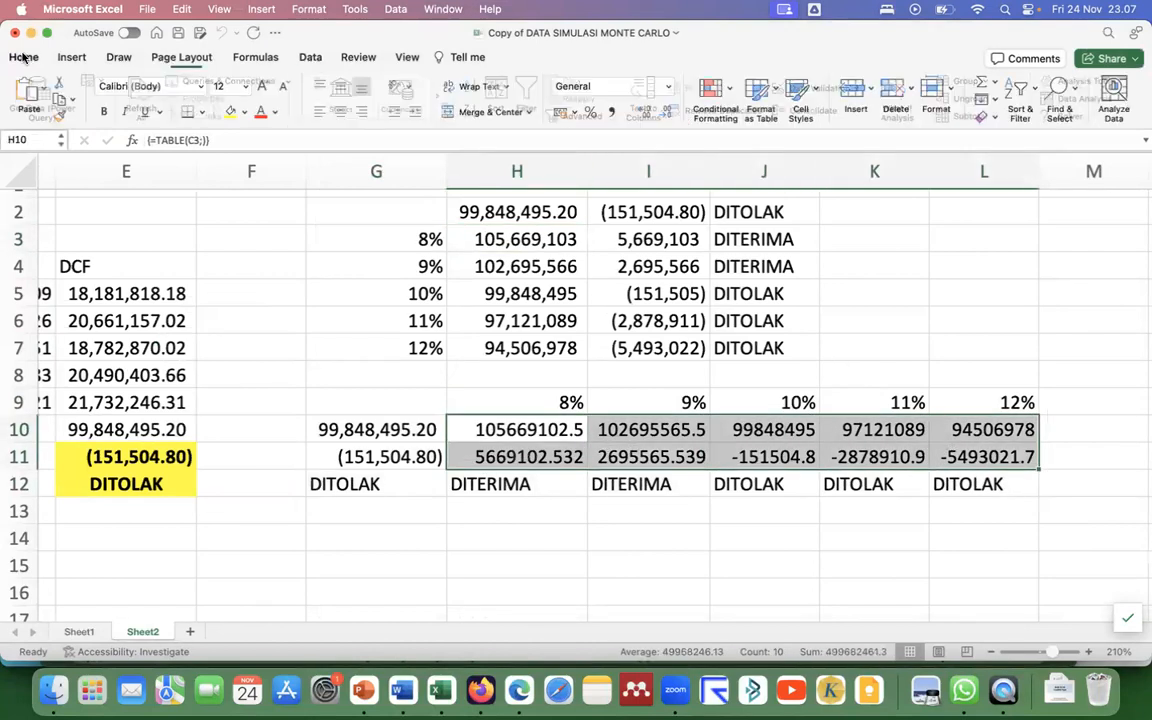
{"action": "left_click", "coordinate": [661, 87]}
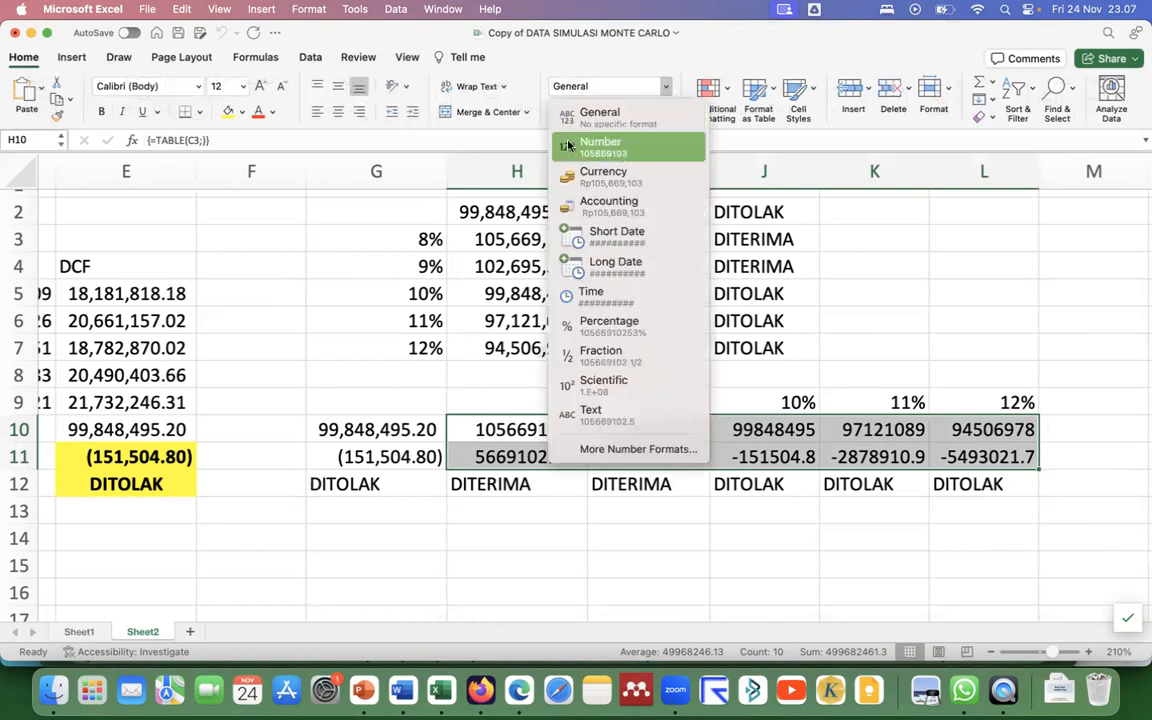
{"action": "left_click", "coordinate": [477, 70]}
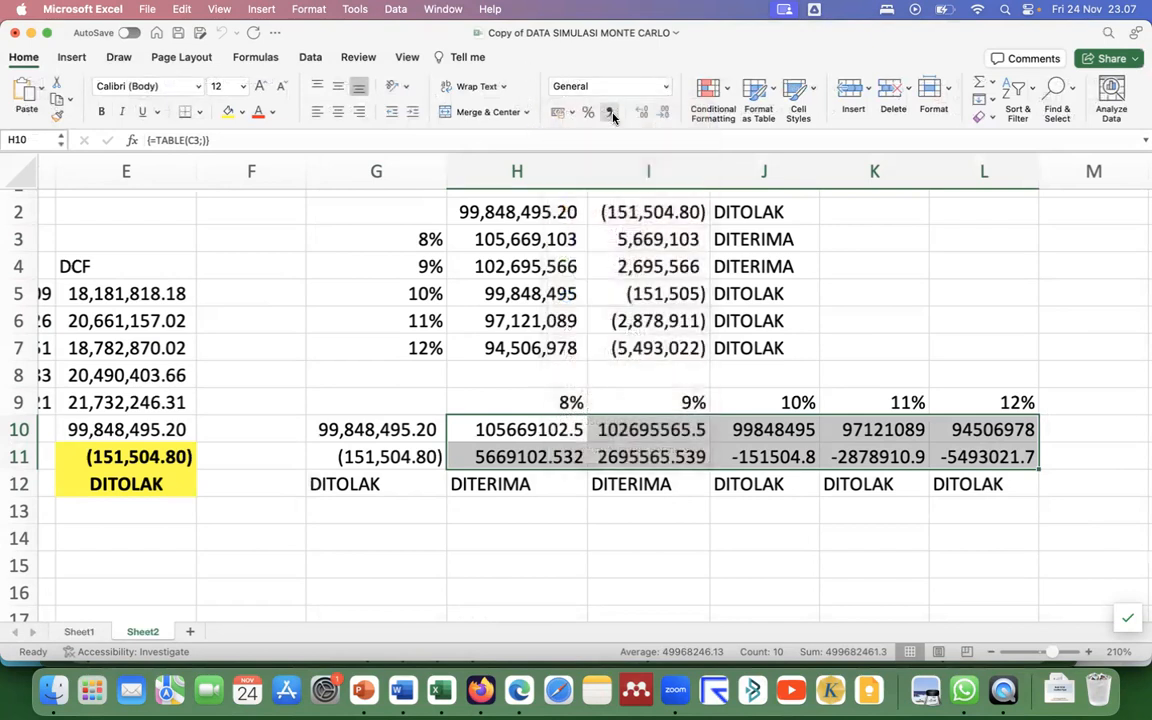
{"action": "left_click", "coordinate": [611, 114]}
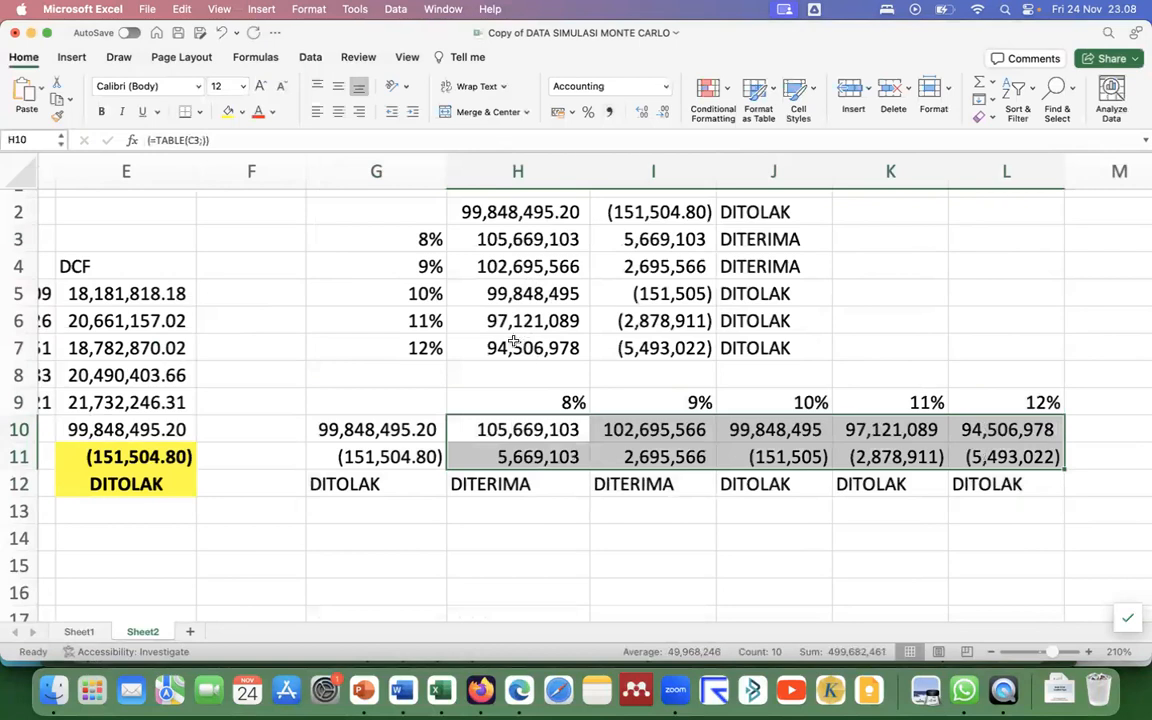
Compare the TABLE formulas of the column-oriented and row-oriented data tables by checking the cells from H3 down to H12
{"action": "left_click", "coordinate": [486, 242]}
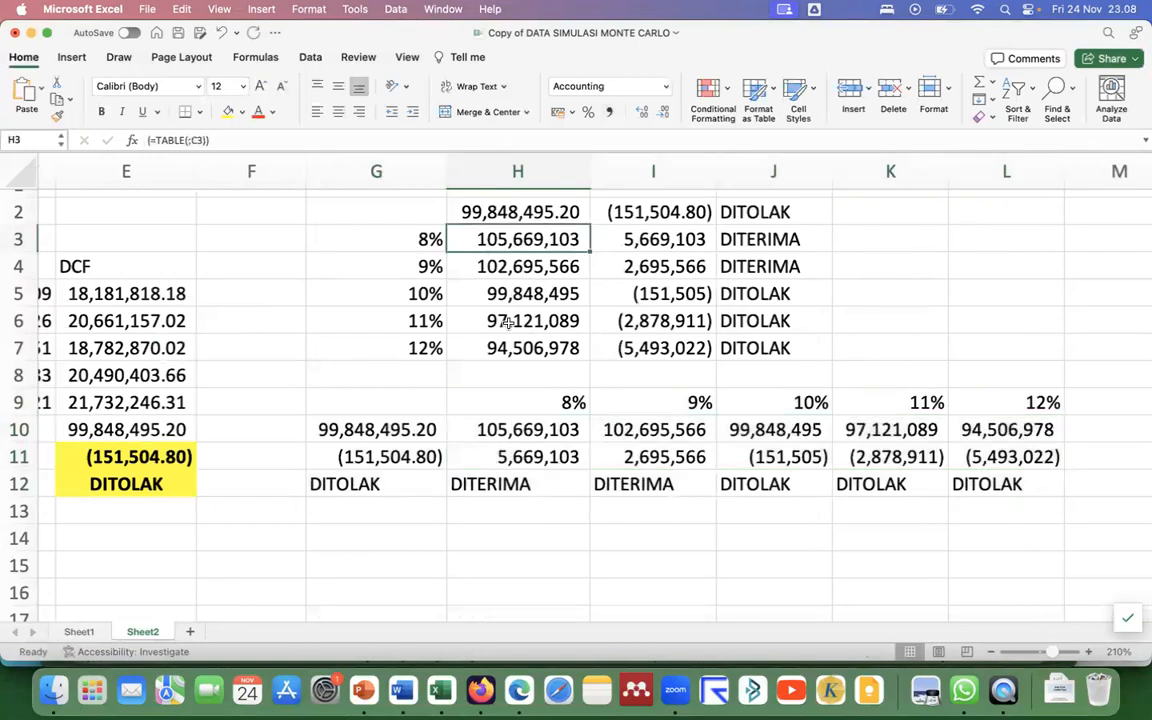
{"action": "key", "text": "Down"}
{"action": "key", "text": "Down"}
{"action": "key", "text": "Down"}
{"action": "key", "text": "Down"}
{"action": "key", "text": "Down"}
{"action": "key", "text": "Down"}
{"action": "key", "text": "Down"}
{"action": "key", "text": "Down"}
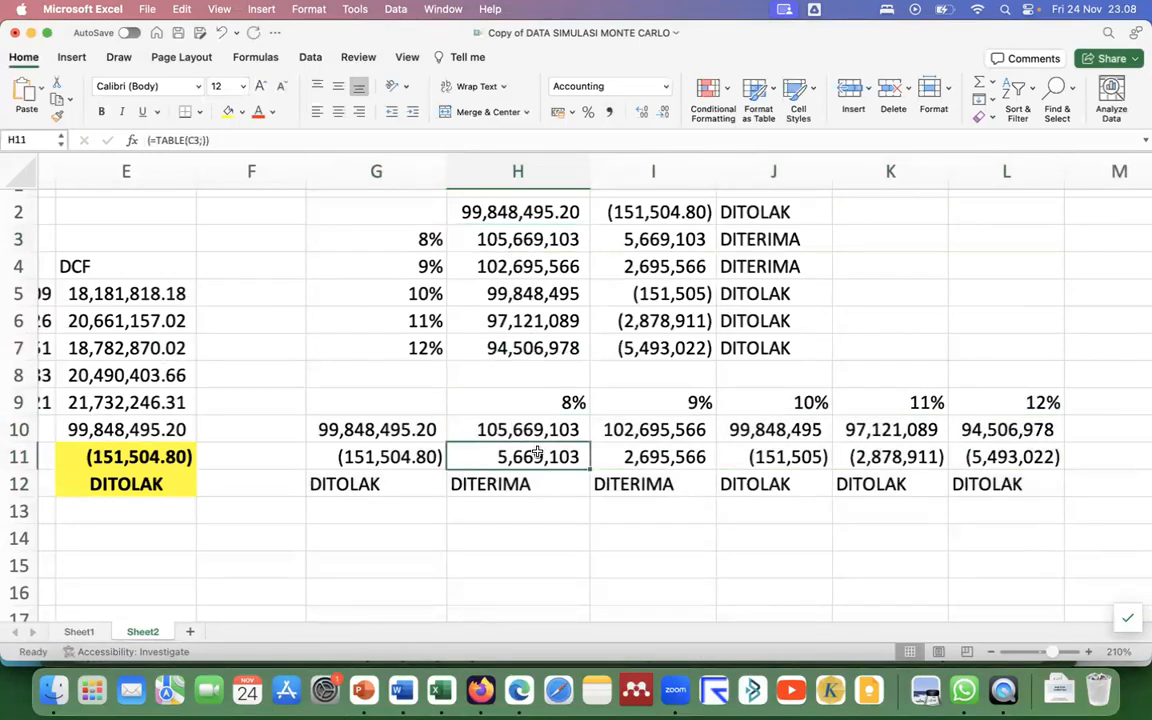
{"action": "left_click", "coordinate": [538, 482]}
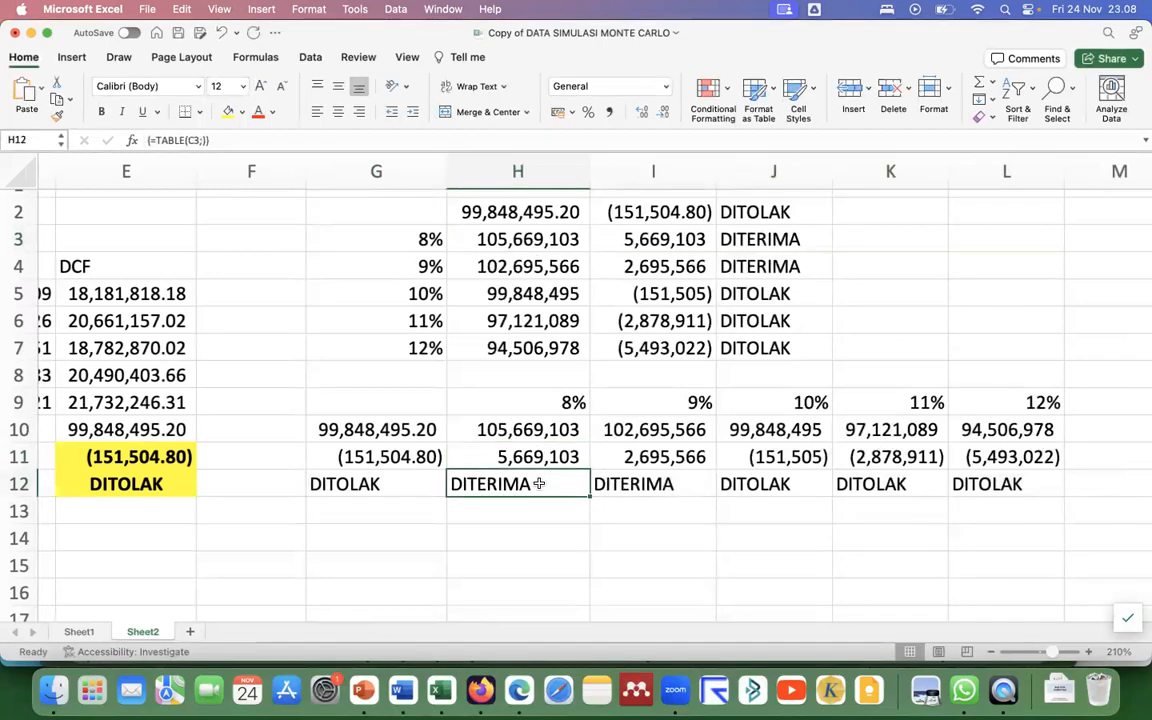
{"action": "scroll", "coordinate": [538, 483], "scroll_direction": "down", "scroll_amount": 4}
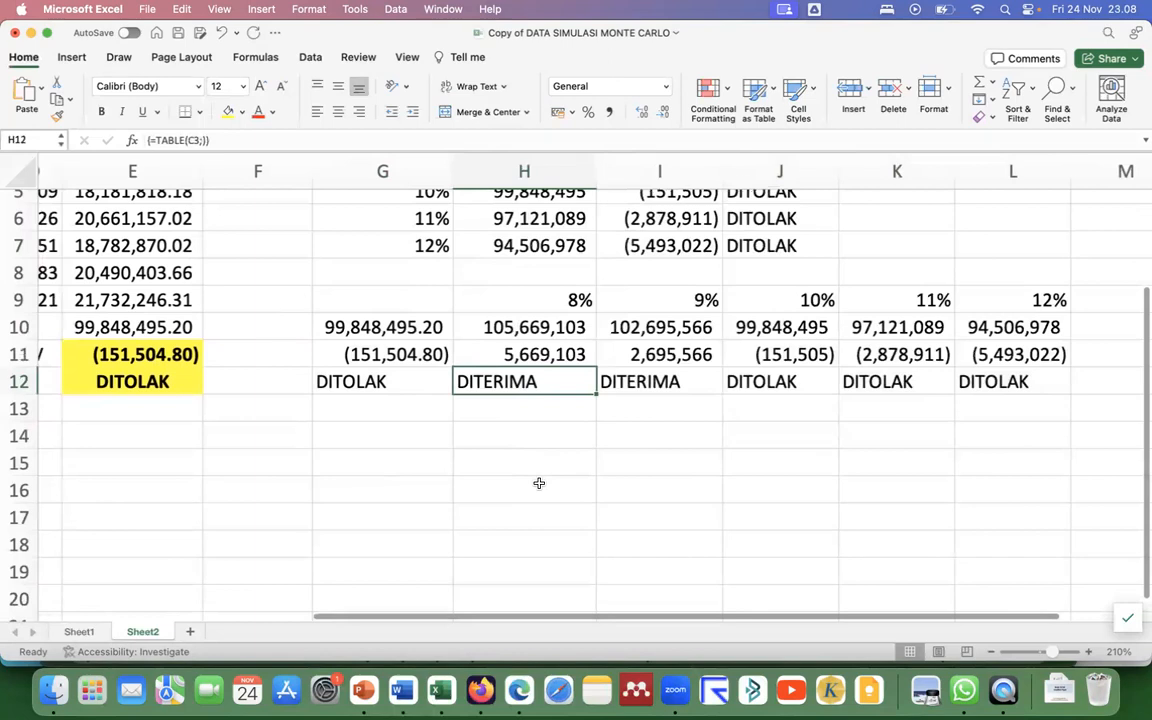
{"action": "scroll", "coordinate": [538, 483], "scroll_direction": "up", "scroll_amount": 1}
{"action": "scroll", "coordinate": [538, 483], "scroll_direction": "left", "scroll_amount": 1}
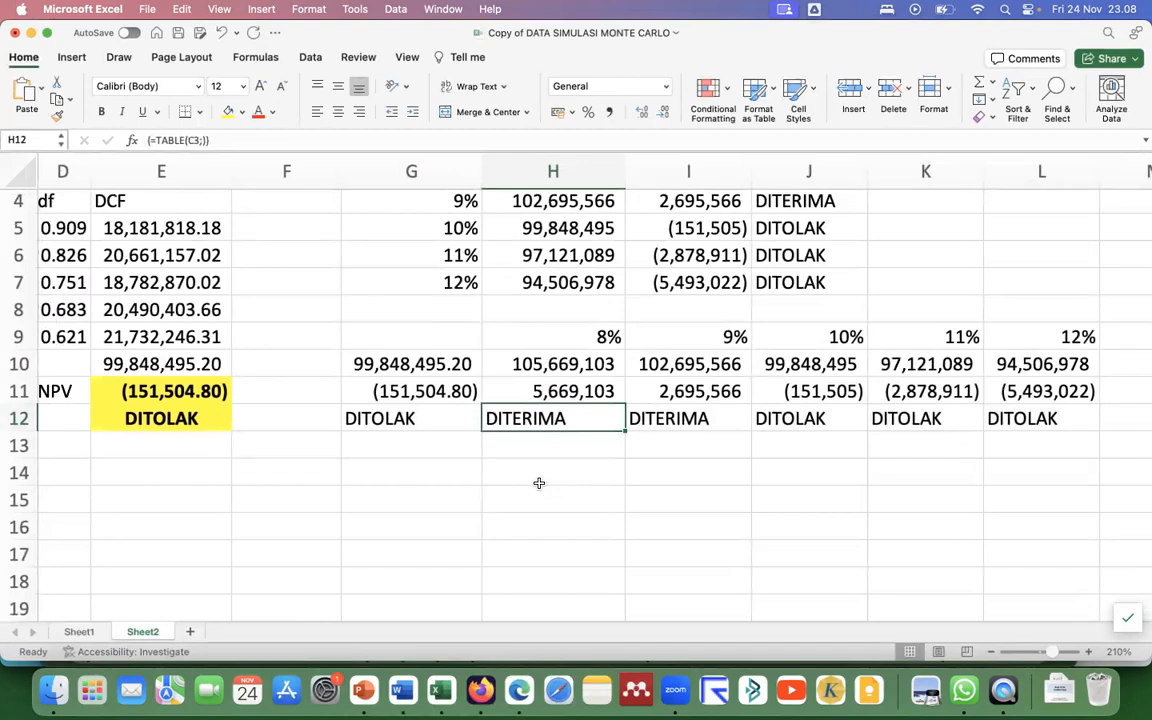
{"action": "scroll", "coordinate": [538, 483], "scroll_direction": "down", "scroll_amount": 2}
{"action": "scroll", "coordinate": [538, 483], "scroll_direction": "left", "scroll_amount": 2}
{"action": "scroll", "coordinate": [538, 483], "scroll_direction": "up", "scroll_amount": 4}
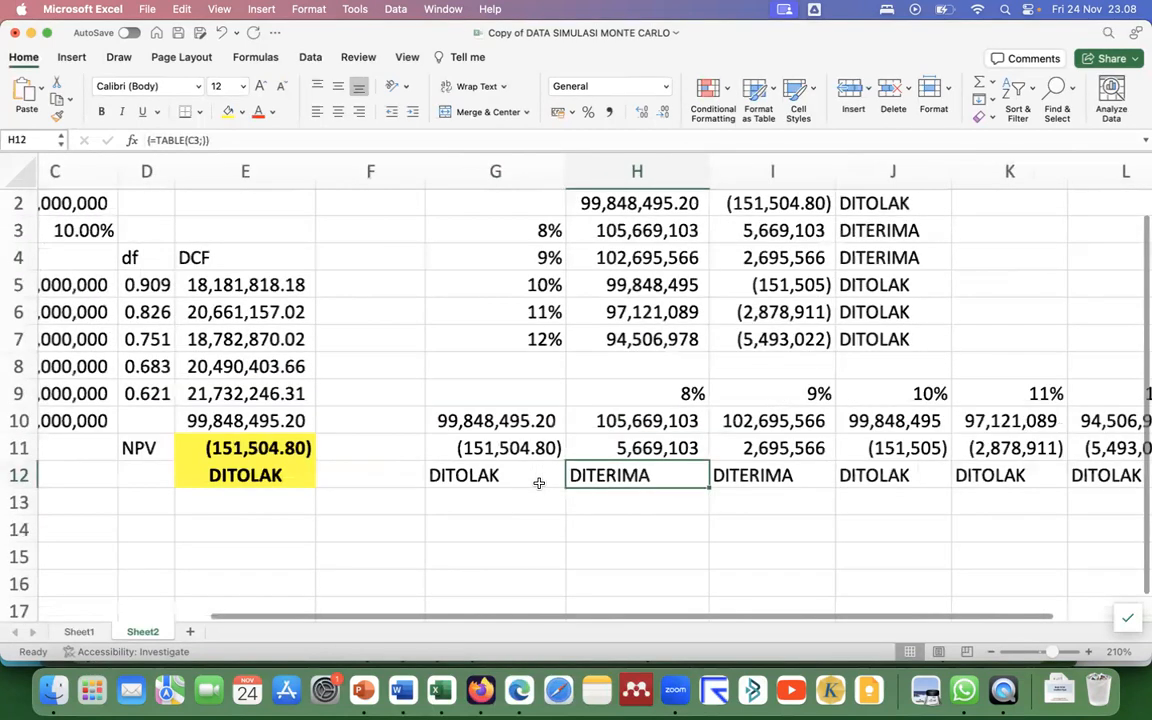
{"action": "scroll", "coordinate": [538, 483], "scroll_direction": "up", "scroll_amount": 1}
{"action": "scroll", "coordinate": [538, 483], "scroll_direction": "left", "scroll_amount": 1}
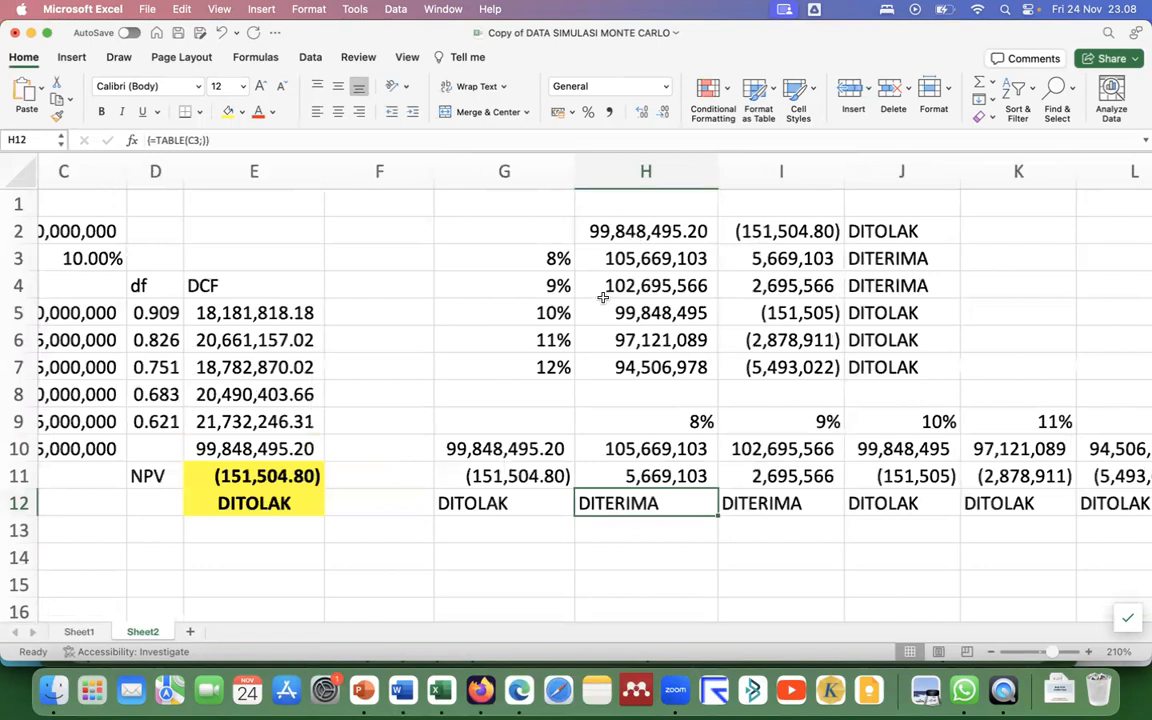
{"action": "scroll", "coordinate": [603, 297], "scroll_direction": "down", "scroll_amount": 6}
{"action": "scroll", "coordinate": [603, 297], "scroll_direction": "left", "scroll_amount": 3}
{"action": "scroll", "coordinate": [603, 297], "scroll_direction": "up", "scroll_amount": 4}
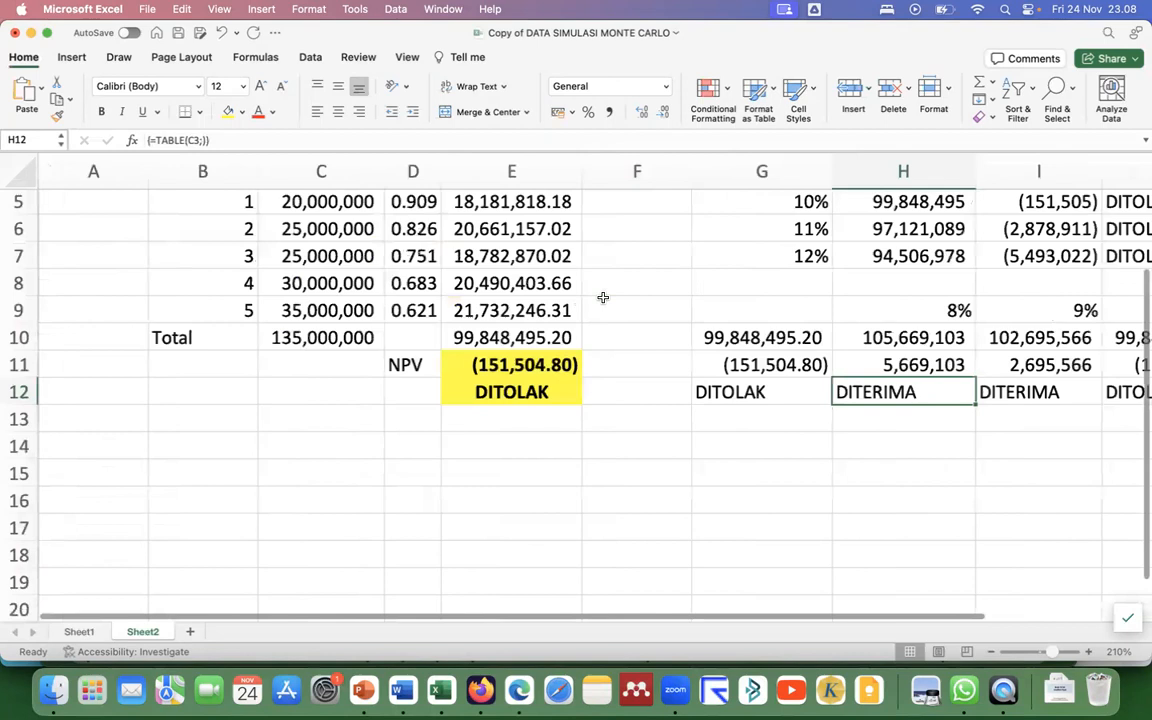
{"action": "scroll", "coordinate": [603, 297], "scroll_direction": "up", "scroll_amount": 4}
{"action": "scroll", "coordinate": [603, 297], "scroll_direction": "right", "scroll_amount": 1}
{"action": "scroll", "coordinate": [603, 297], "scroll_direction": "down", "scroll_amount": 3}
{"action": "scroll", "coordinate": [603, 297], "scroll_direction": "up", "scroll_amount": 2}
{"action": "scroll", "coordinate": [603, 297], "scroll_direction": "left", "scroll_amount": 1}
{"action": "scroll", "coordinate": [603, 297], "scroll_direction": "down", "scroll_amount": 1}
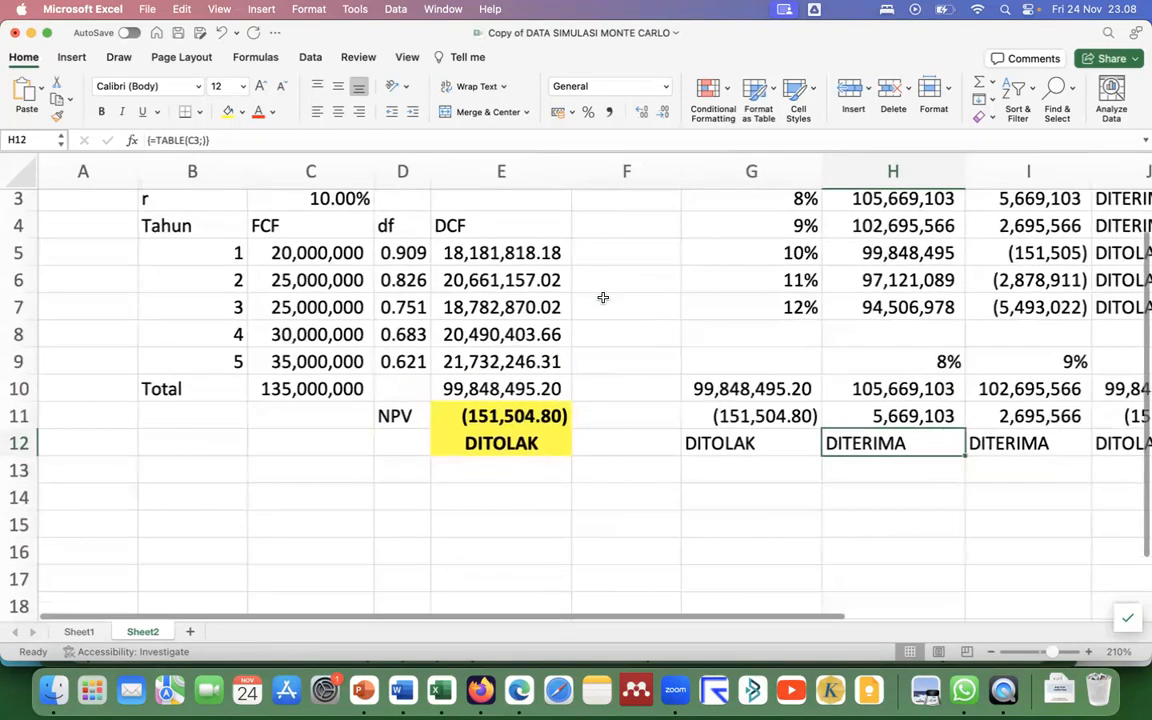
Enter the discount rates 8%, 9% and 10% in E16, E17 and E18
{"action": "scroll", "coordinate": [603, 297], "scroll_direction": "down", "scroll_amount": 1}
{"action": "scroll", "coordinate": [603, 297], "scroll_direction": "right", "scroll_amount": 1}
{"action": "left_click", "coordinate": [446, 484]}
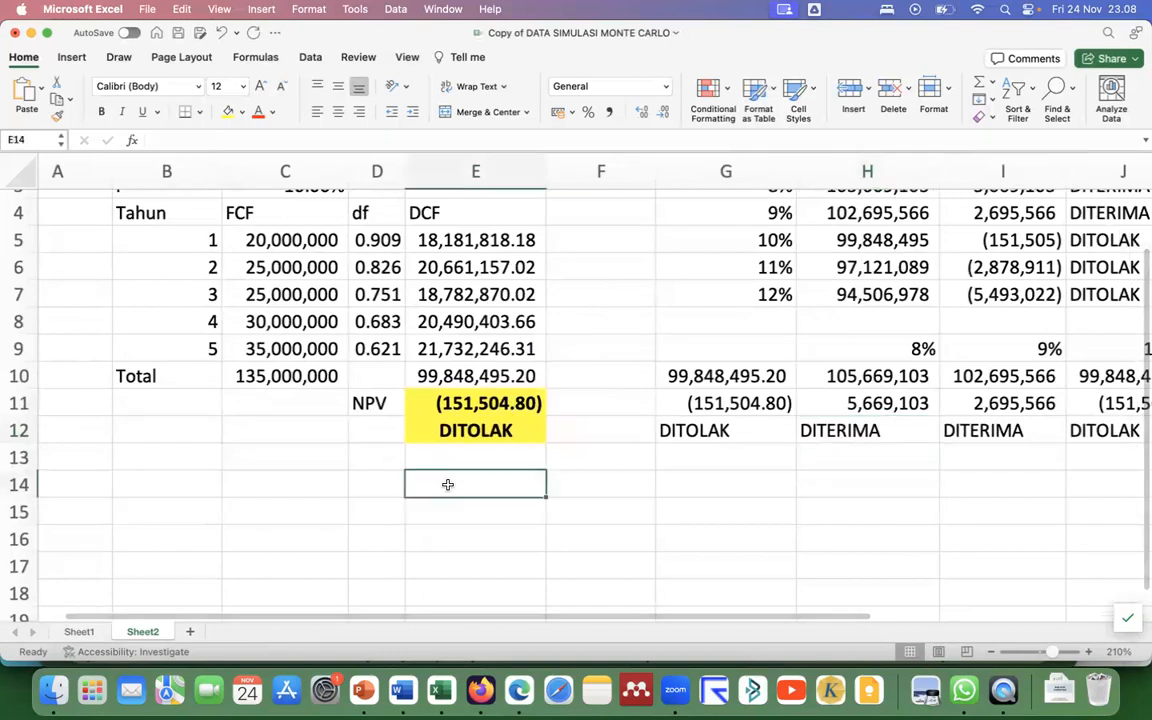
{"action": "left_click", "coordinate": [448, 516]}
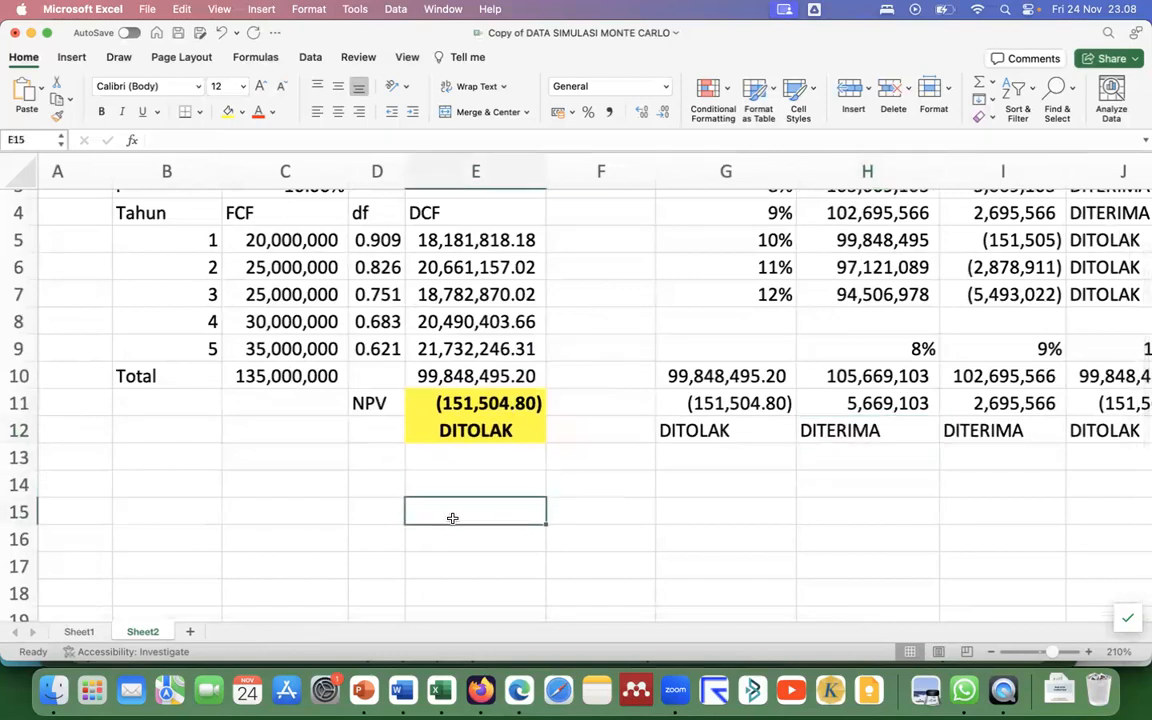
{"action": "left_click", "coordinate": [457, 539]}
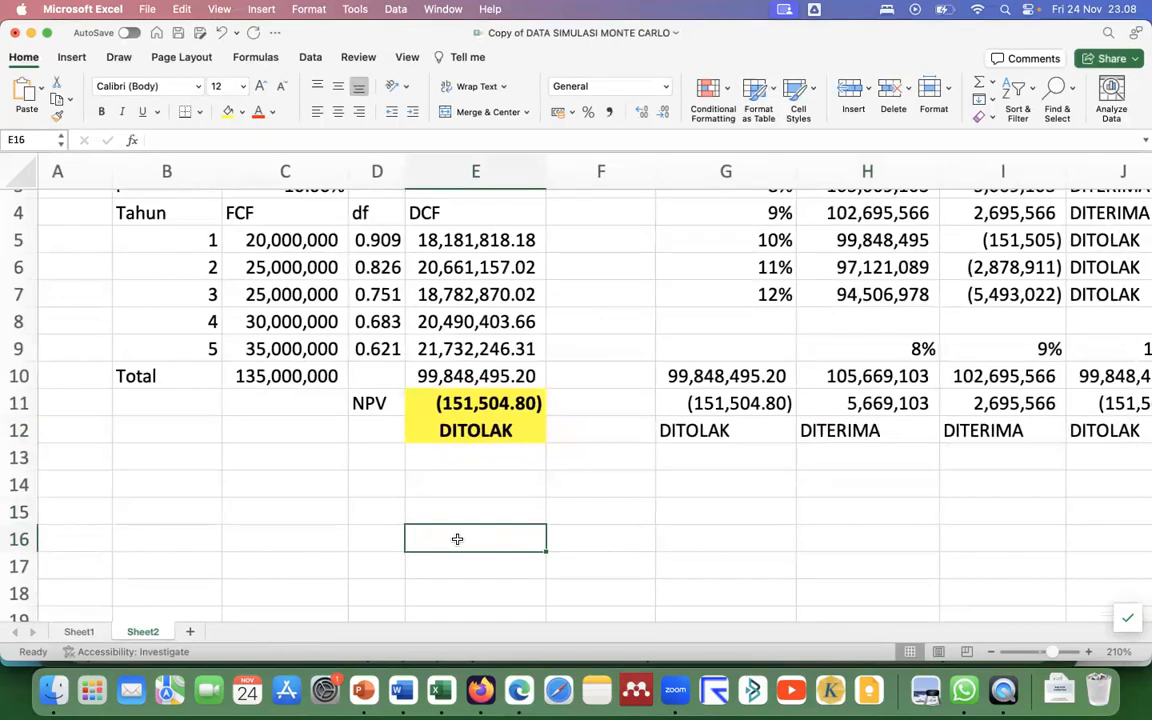
{"action": "type", "text": "8%"}
{"action": "key", "text": "Return"}
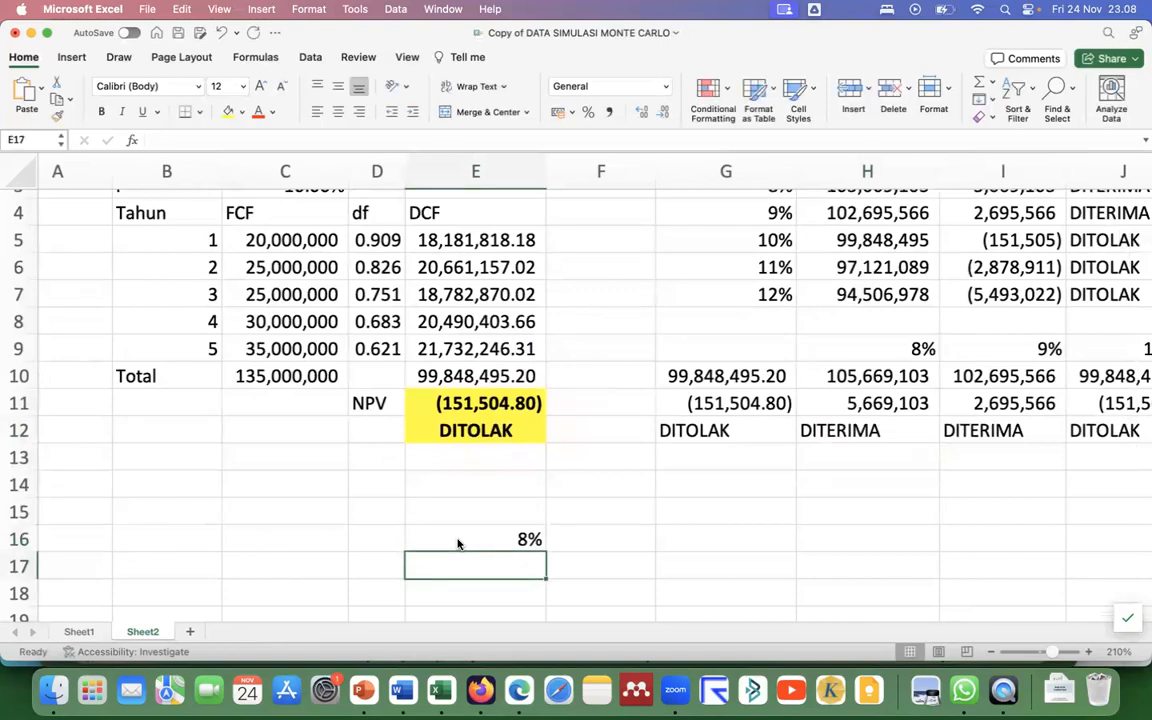
{"action": "type", "text": "9%"}
{"action": "key", "text": "Return"}
{"action": "type", "text": "10"}
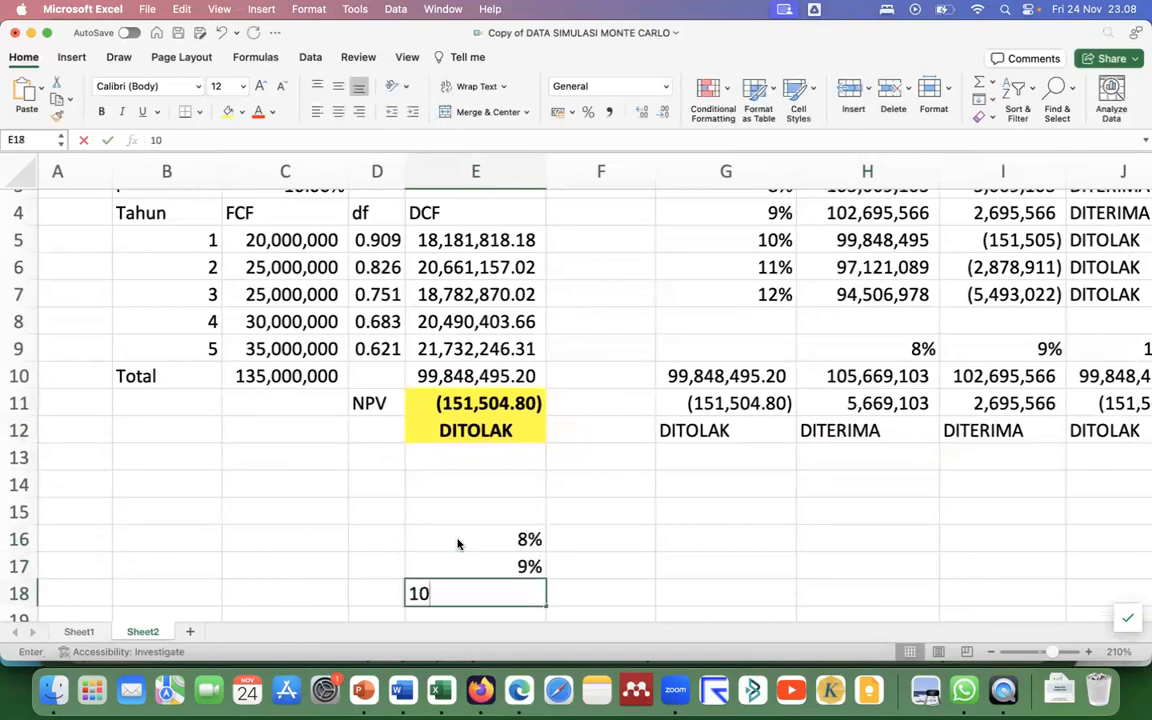
{"action": "type", "text": "%"}
Extend the discount rate series from E17:E18 down to 13% in E21
{"action": "left_click", "coordinate": [477, 572]}
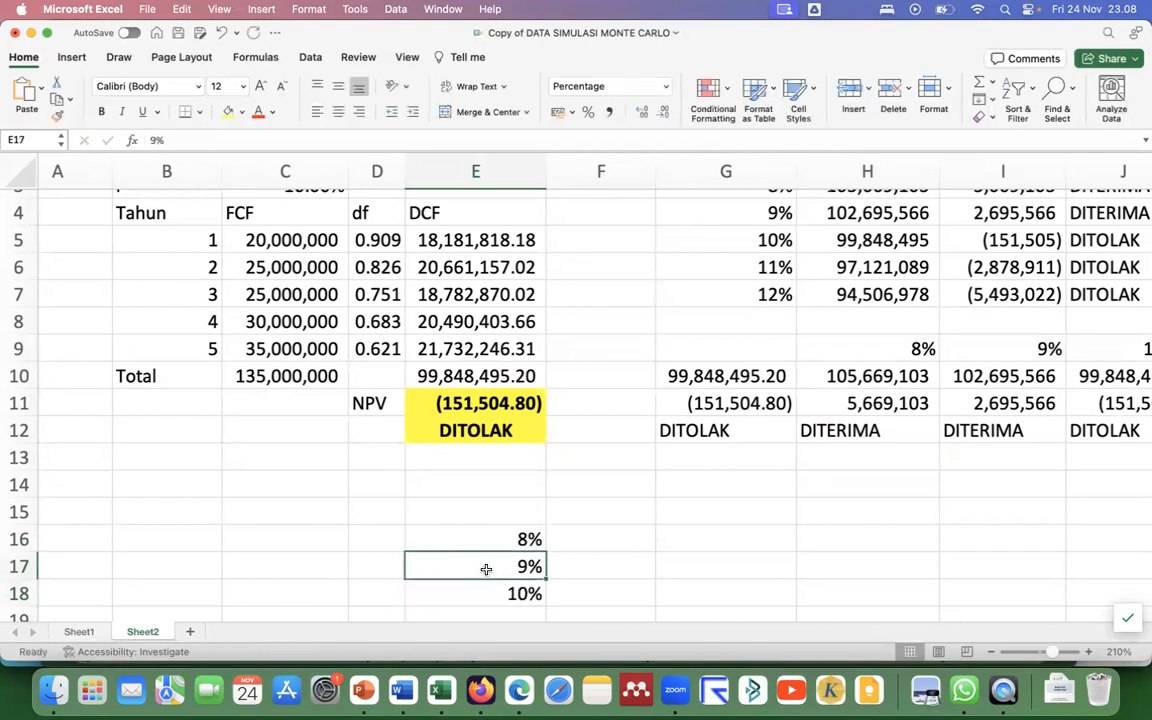
{"action": "left_click_drag", "start_coordinate": [486, 569], "coordinate": [486, 587]}
{"action": "scroll", "coordinate": [579, 538], "scroll_direction": "down", "scroll_amount": 5}
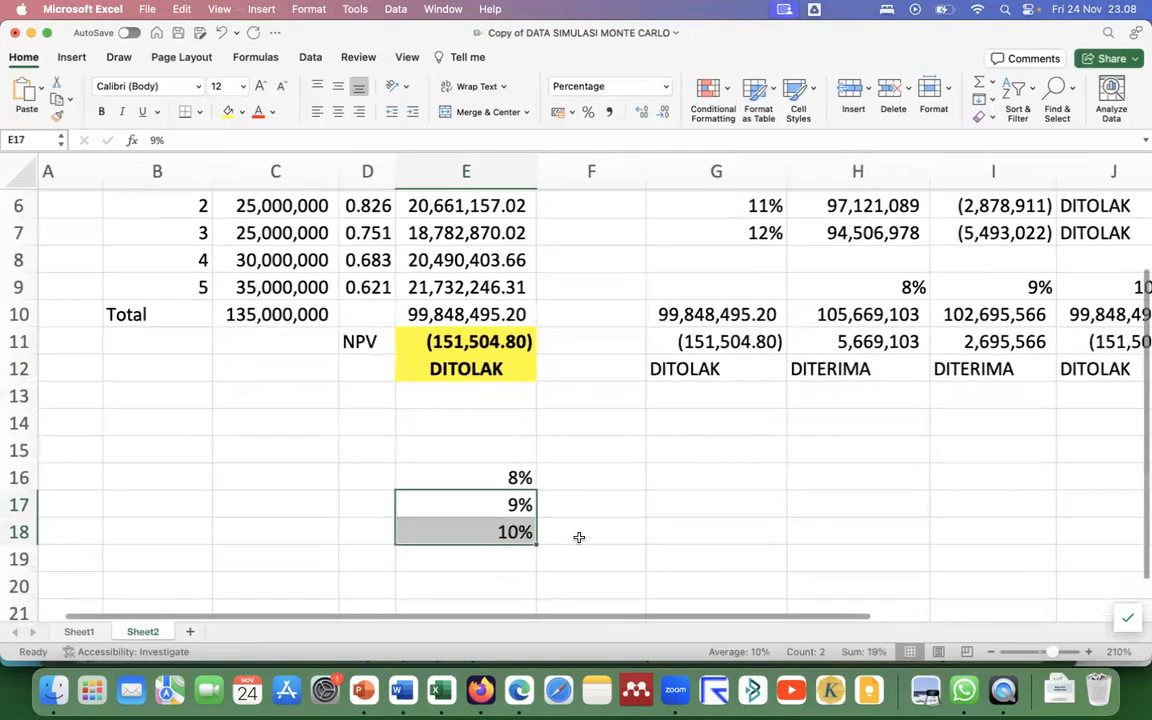
{"action": "left_click_drag", "start_coordinate": [535, 481], "coordinate": [521, 548]}
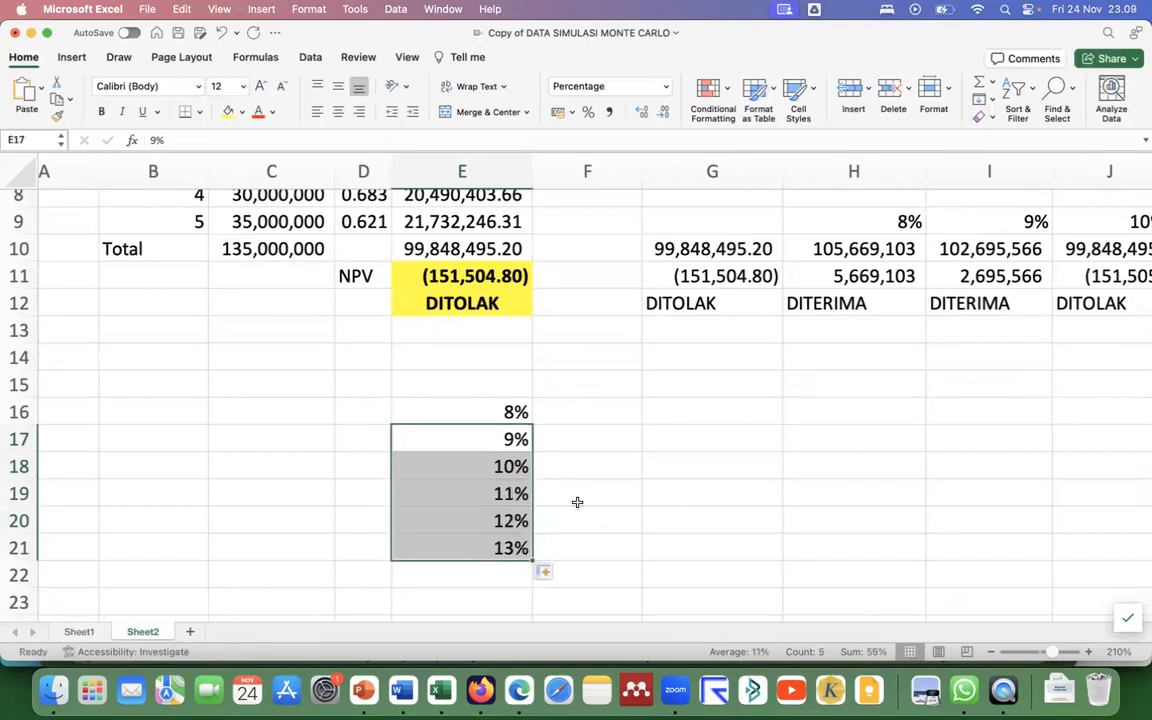
{"action": "scroll", "coordinate": [579, 501], "scroll_direction": "up", "scroll_amount": 2}
{"action": "scroll", "coordinate": [595, 497], "scroll_direction": "down", "scroll_amount": 1}
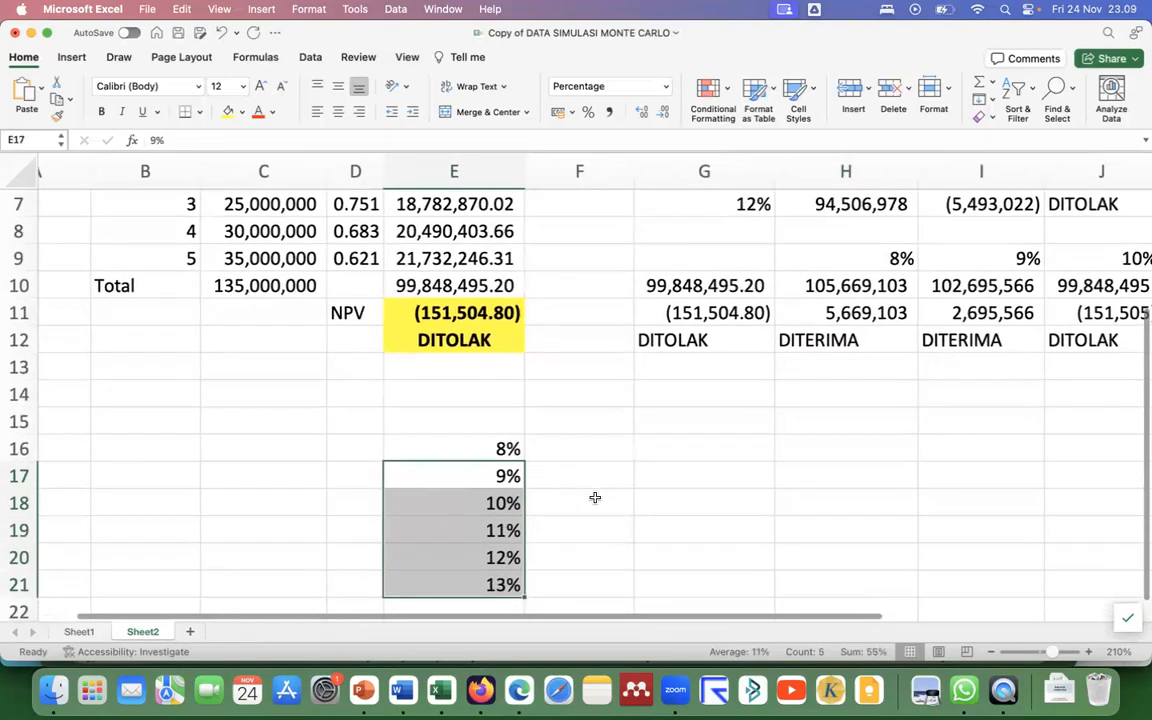
Enter 8000000 as the first investment amount in F15 and apply the comma number style
{"action": "scroll", "coordinate": [579, 437], "scroll_direction": "up", "scroll_amount": 1}
{"action": "scroll", "coordinate": [579, 437], "scroll_direction": "up", "scroll_amount": 3}
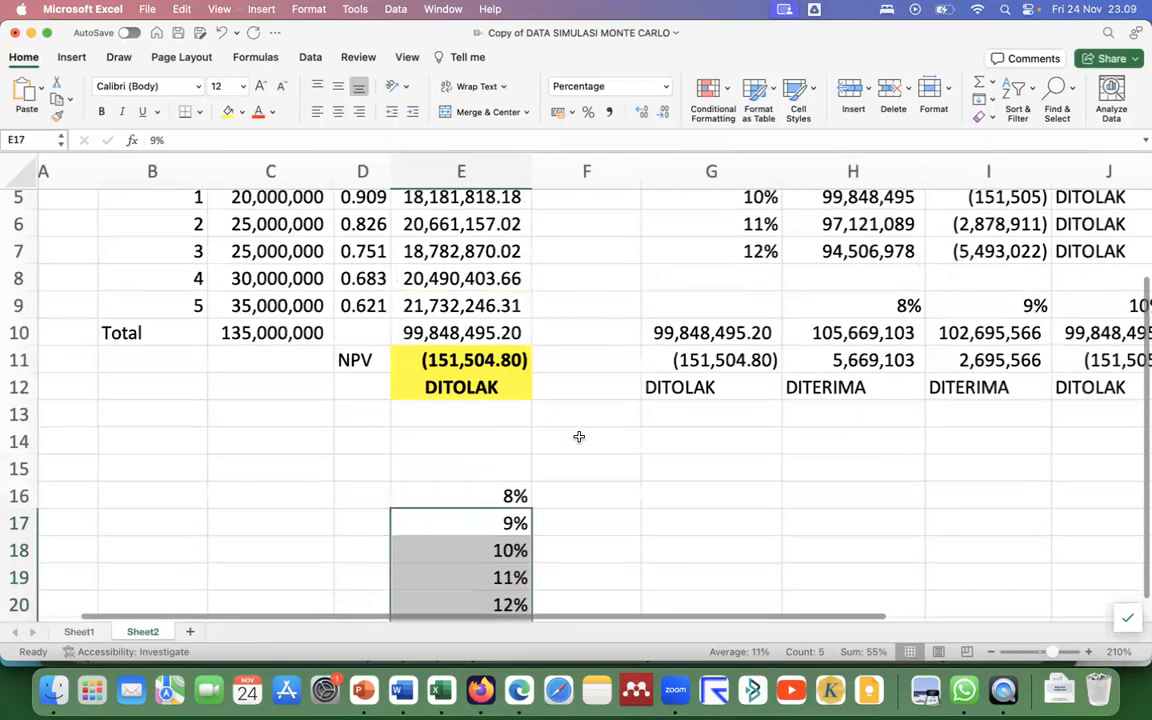
{"action": "scroll", "coordinate": [579, 437], "scroll_direction": "down", "scroll_amount": 2}
{"action": "scroll", "coordinate": [579, 437], "scroll_direction": "up", "scroll_amount": 3}
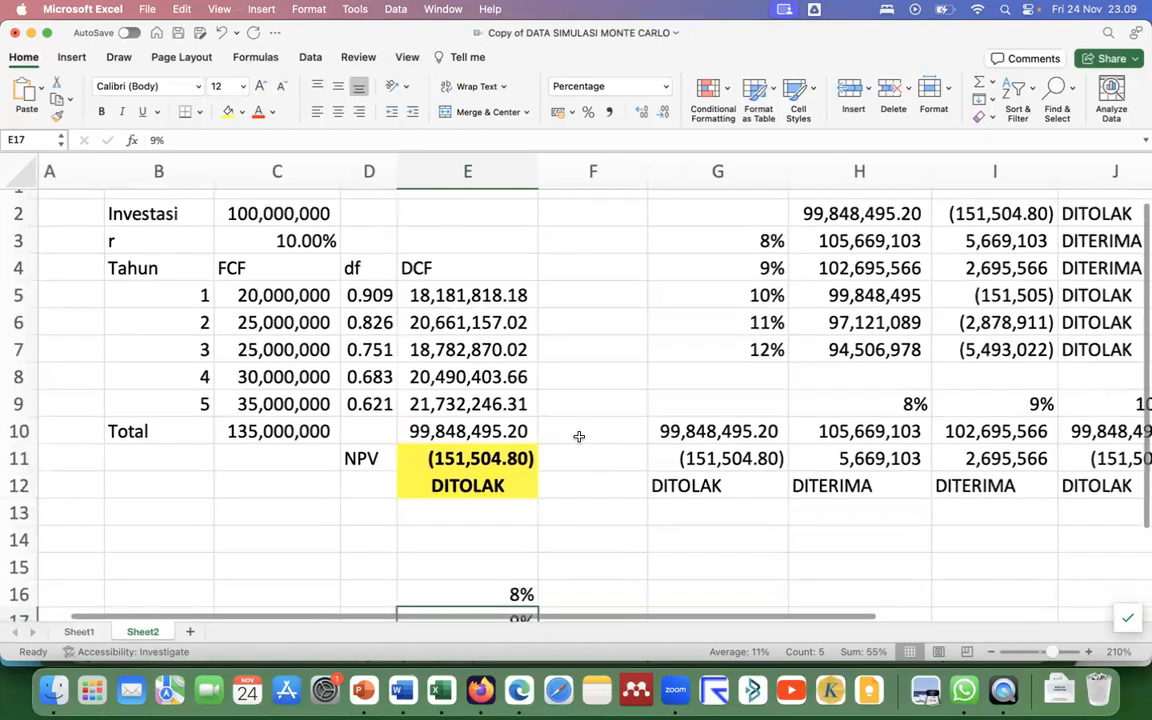
{"action": "scroll", "coordinate": [575, 460], "scroll_direction": "down", "scroll_amount": 3}
{"action": "left_click", "coordinate": [566, 485]}
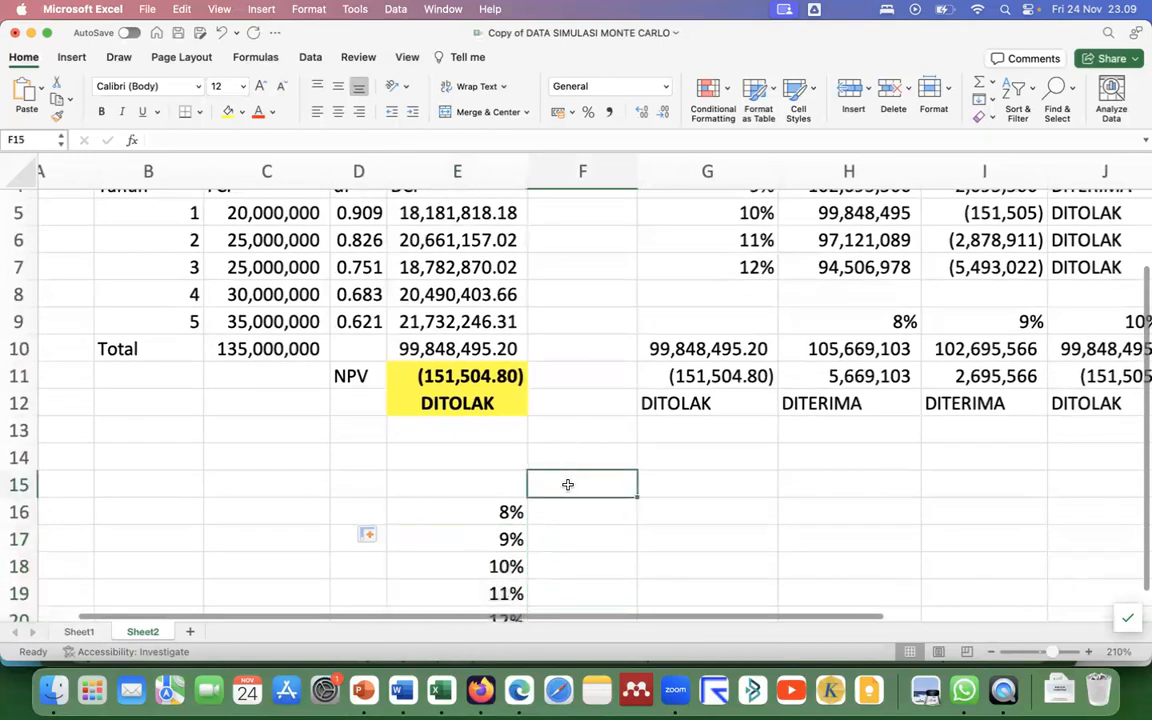
{"action": "type", "text": "800"}
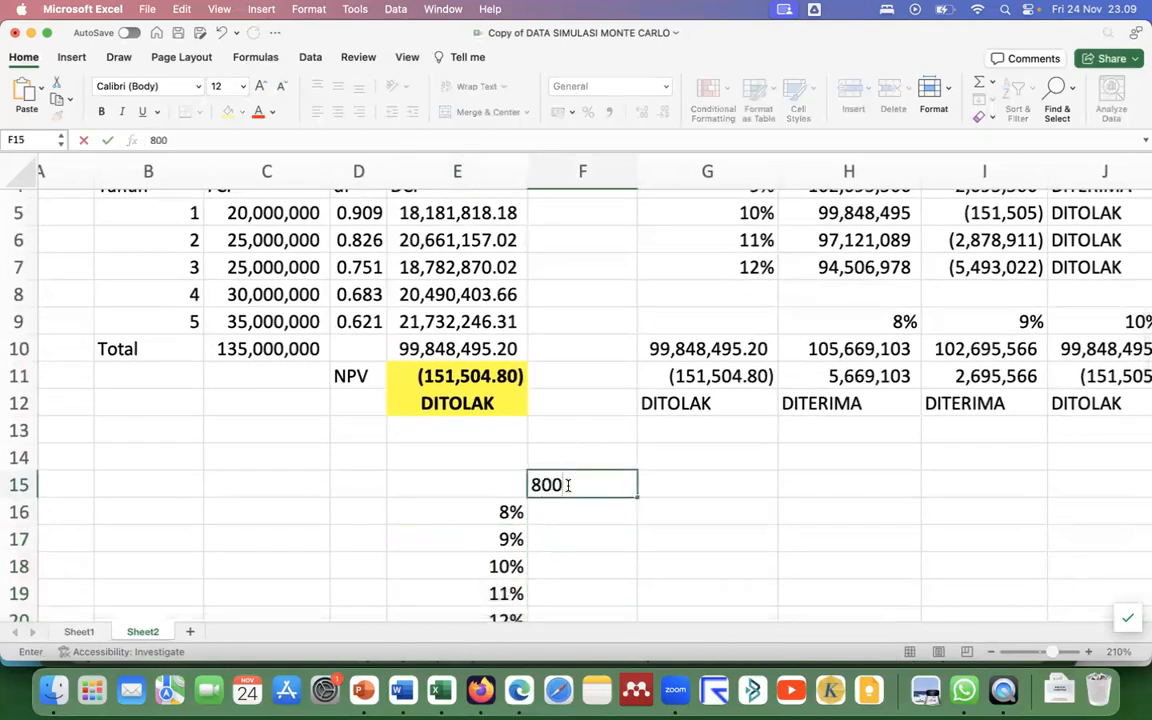
{"action": "type", "text": "0000"}
{"action": "key", "text": "Return"}
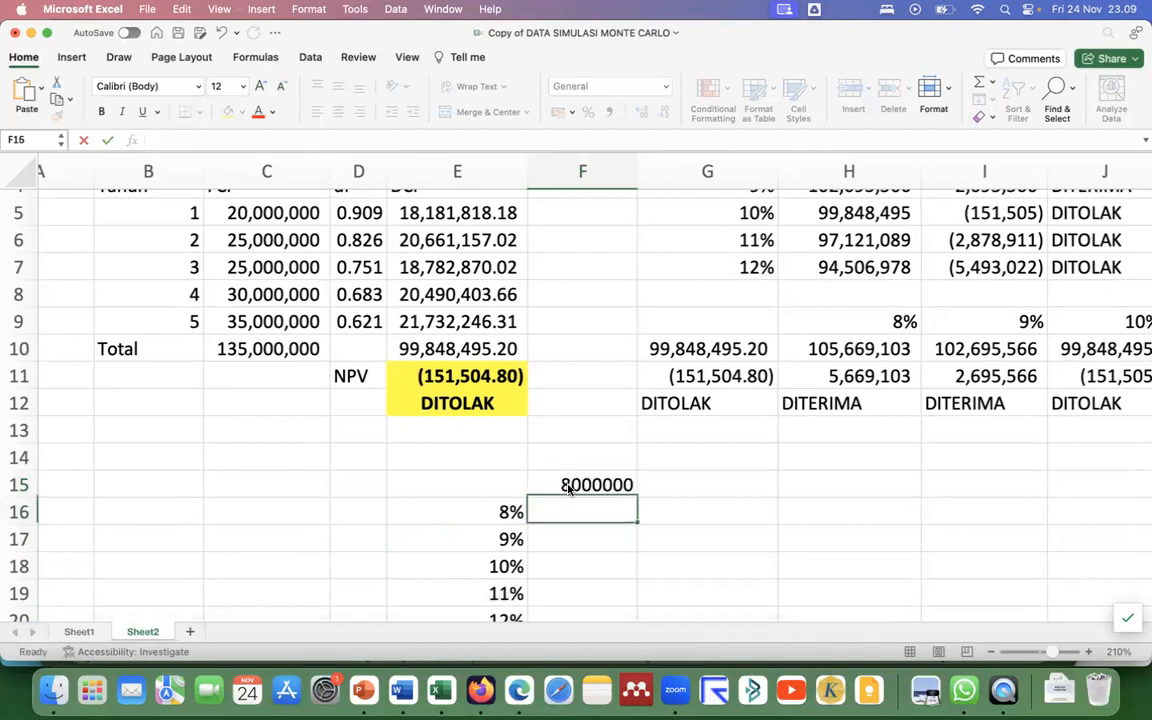
{"action": "left_click", "coordinate": [577, 482]}
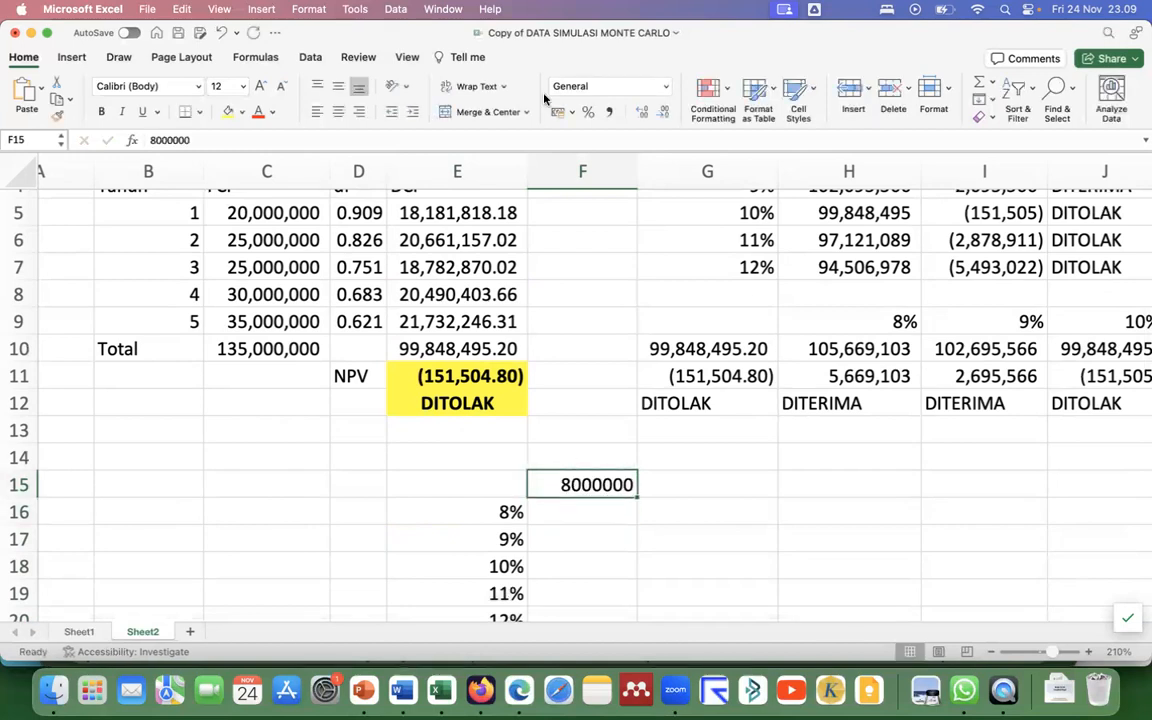
{"action": "left_click", "coordinate": [607, 113]}
{"action": "left_click", "coordinate": [663, 487]}
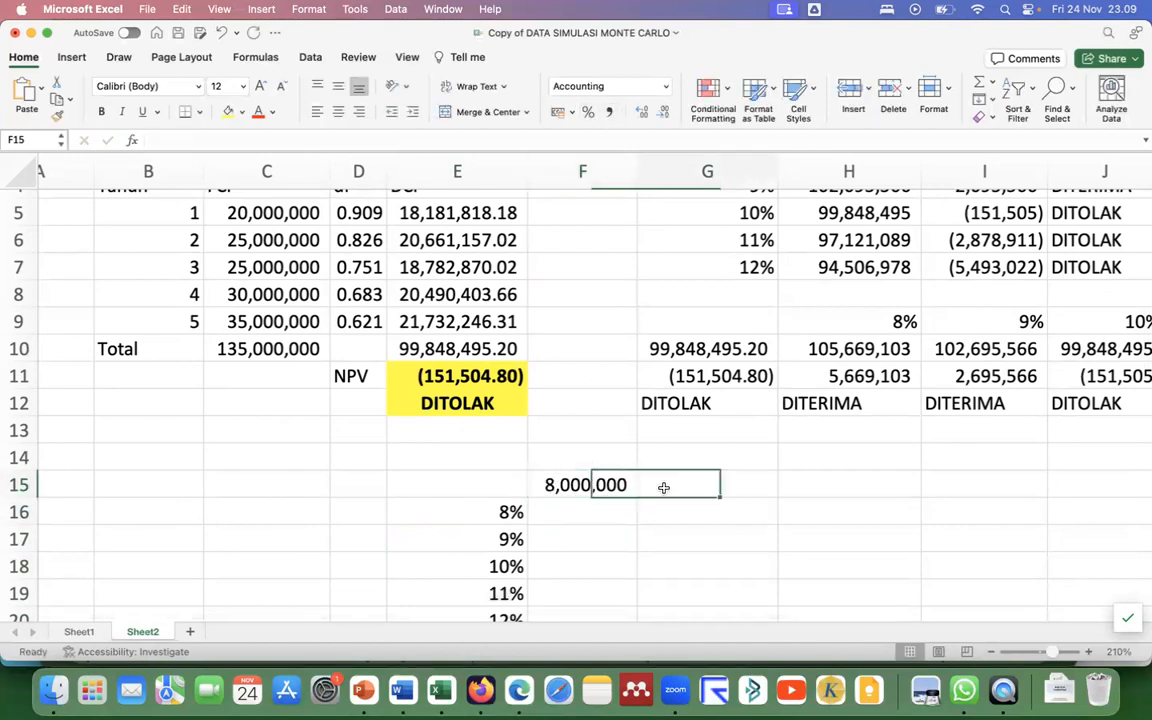
Correct the investment amount in F15 to 80,000,000
{"action": "double_click", "coordinate": [589, 484]}
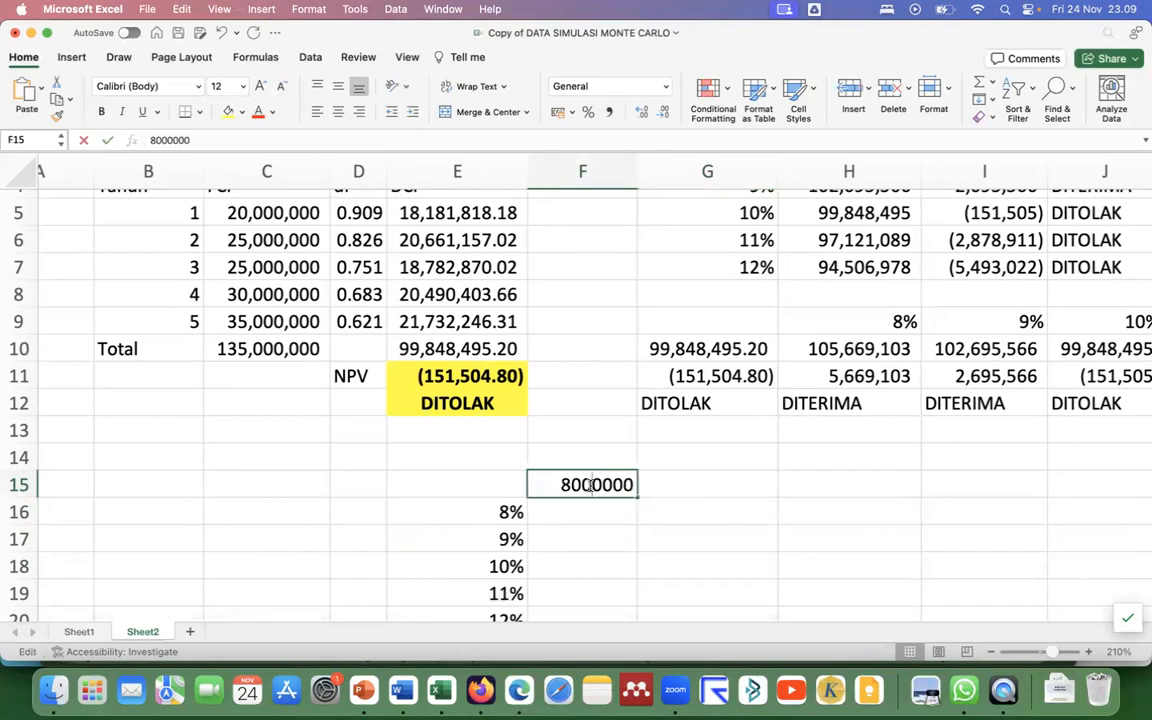
{"action": "type", "text": "0"}
{"action": "key", "text": "Return"}
Enter 9000000 in G15 and copy the number format of F15 onto it
{"action": "left_click", "coordinate": [669, 483]}
{"action": "type", "text": "9000"}
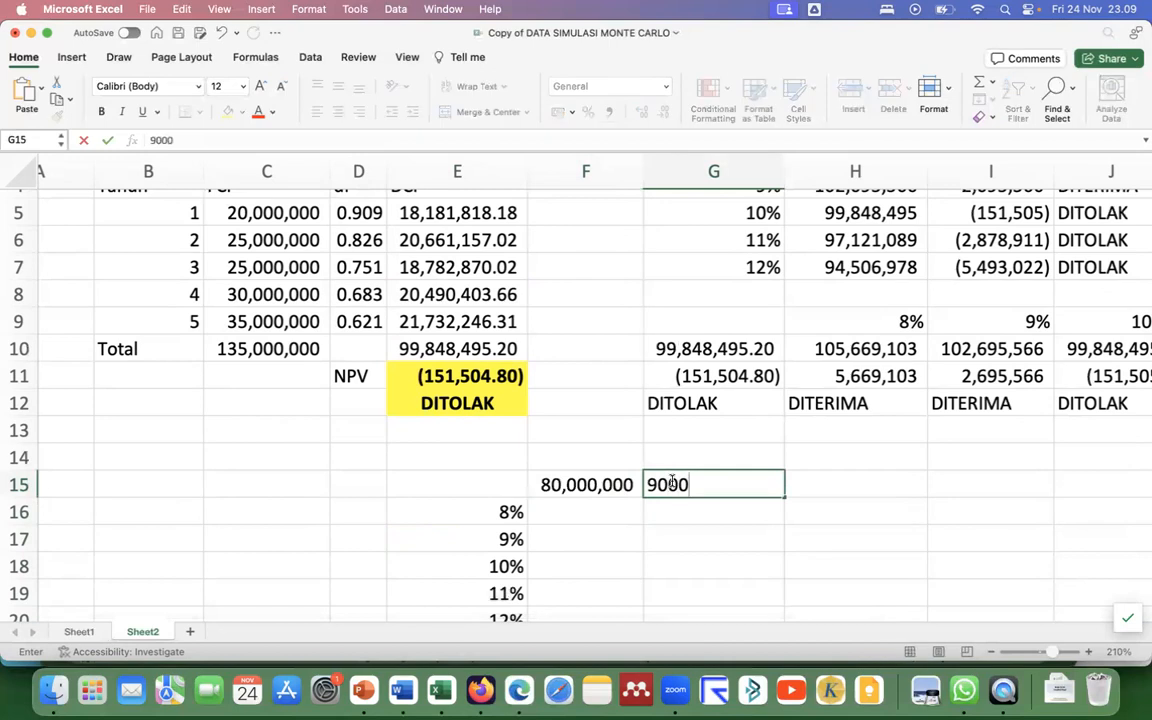
{"action": "type", "text": "000"}
{"action": "key", "text": "Return"}
{"action": "left_click", "coordinate": [600, 484]}
{"action": "left_click", "coordinate": [57, 116]}
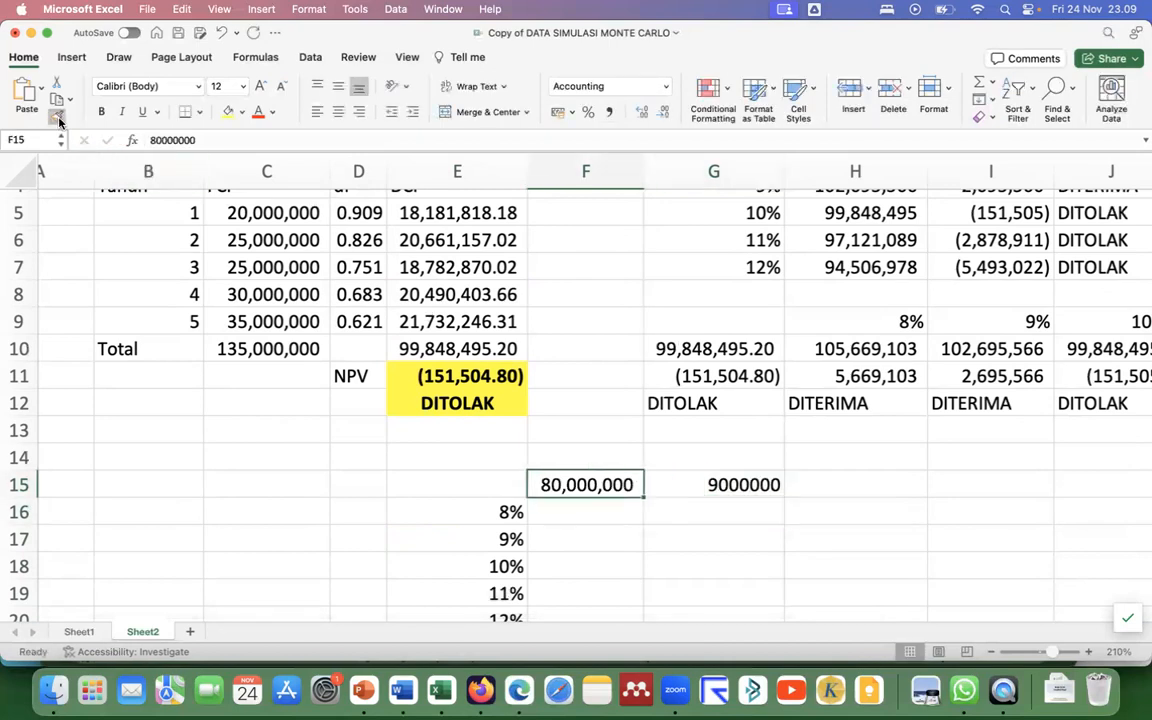
{"action": "left_click", "coordinate": [684, 484]}
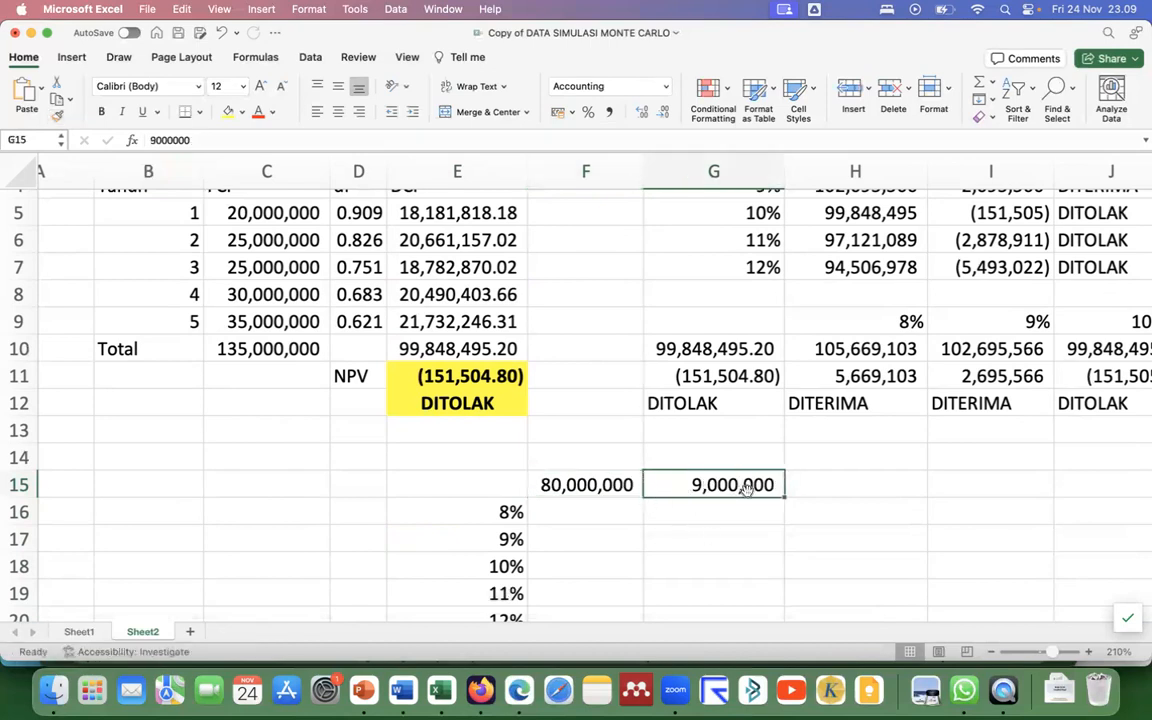
Correct the investment amount in G15 to 90,000,000
{"action": "double_click", "coordinate": [746, 487]}
{"action": "type", "text": "0"}
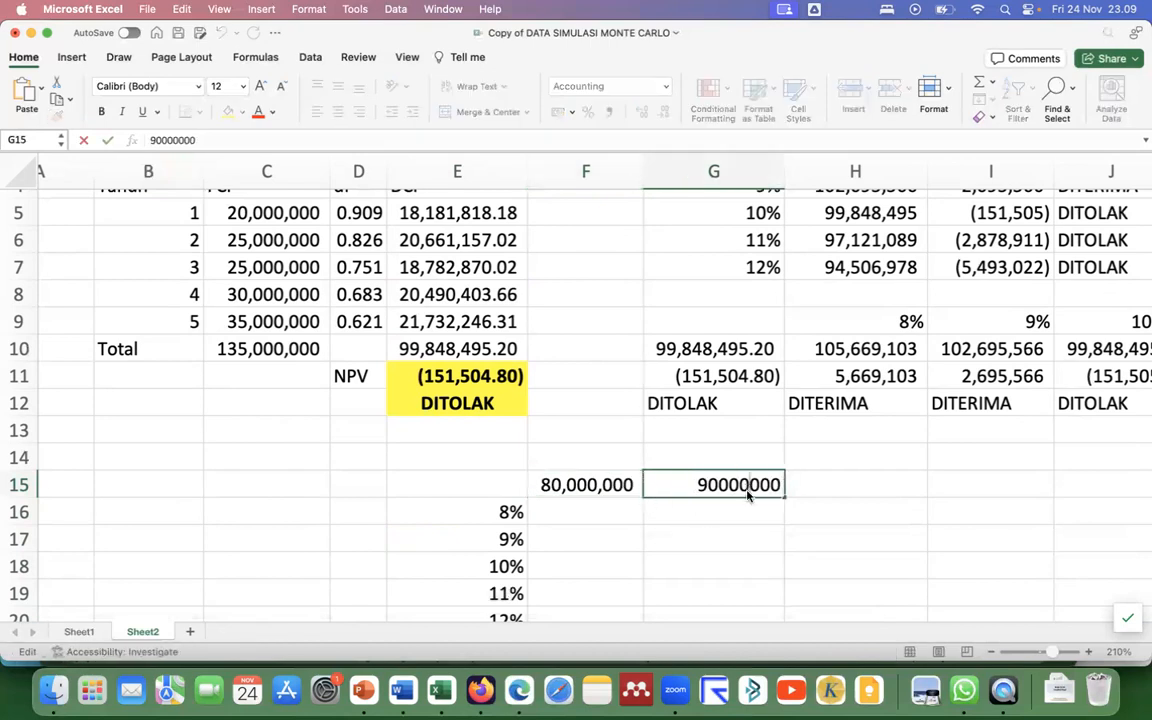
{"action": "key", "text": "Return"}
Extend the investment amount series from F15:G15 across to 110,000,000 in I15
{"action": "left_click_drag", "start_coordinate": [579, 481], "coordinate": [713, 485]}
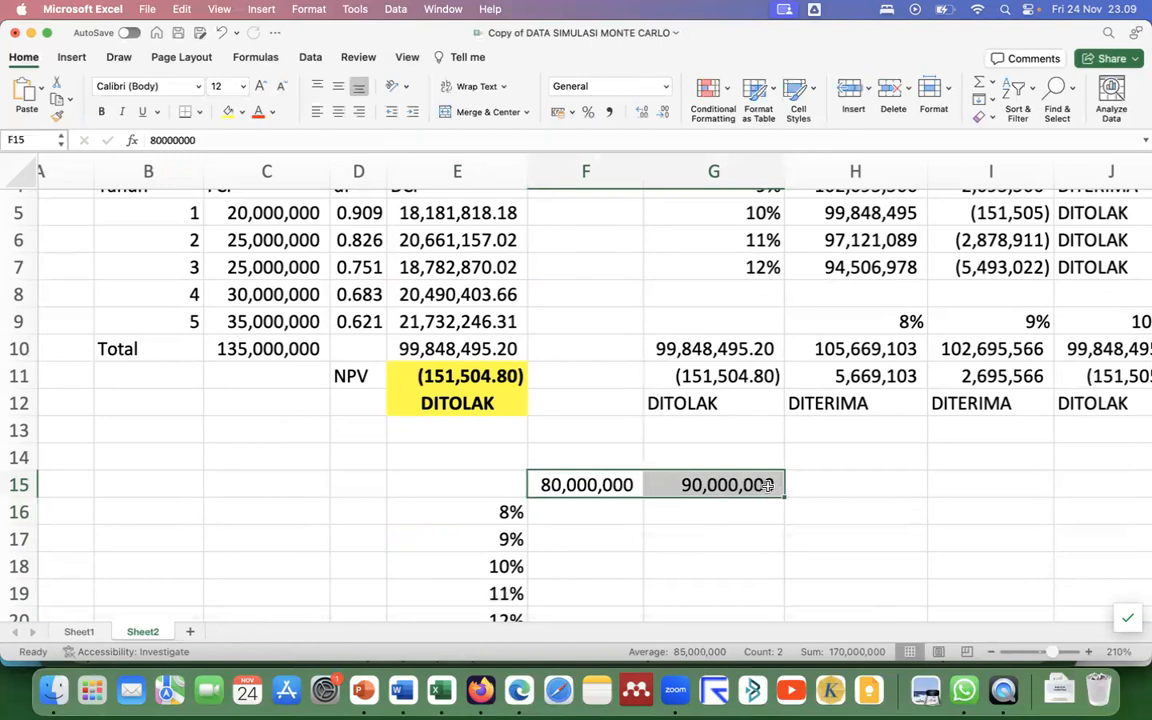
{"action": "left_click_drag", "start_coordinate": [784, 497], "coordinate": [903, 476]}
{"action": "left_click_drag", "start_coordinate": [980, 494], "coordinate": [992, 490]}
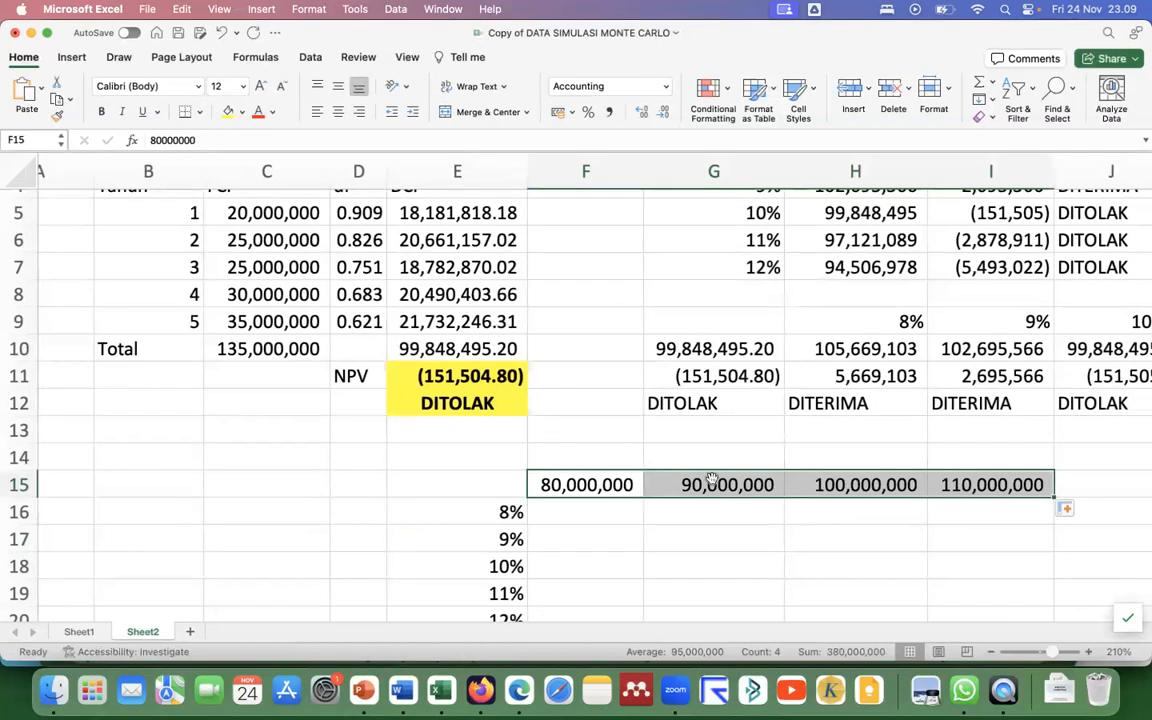
Link the table's corner cell E15 to the NPV with the formula =E11
{"action": "scroll", "coordinate": [535, 495], "scroll_direction": "down", "scroll_amount": 3}
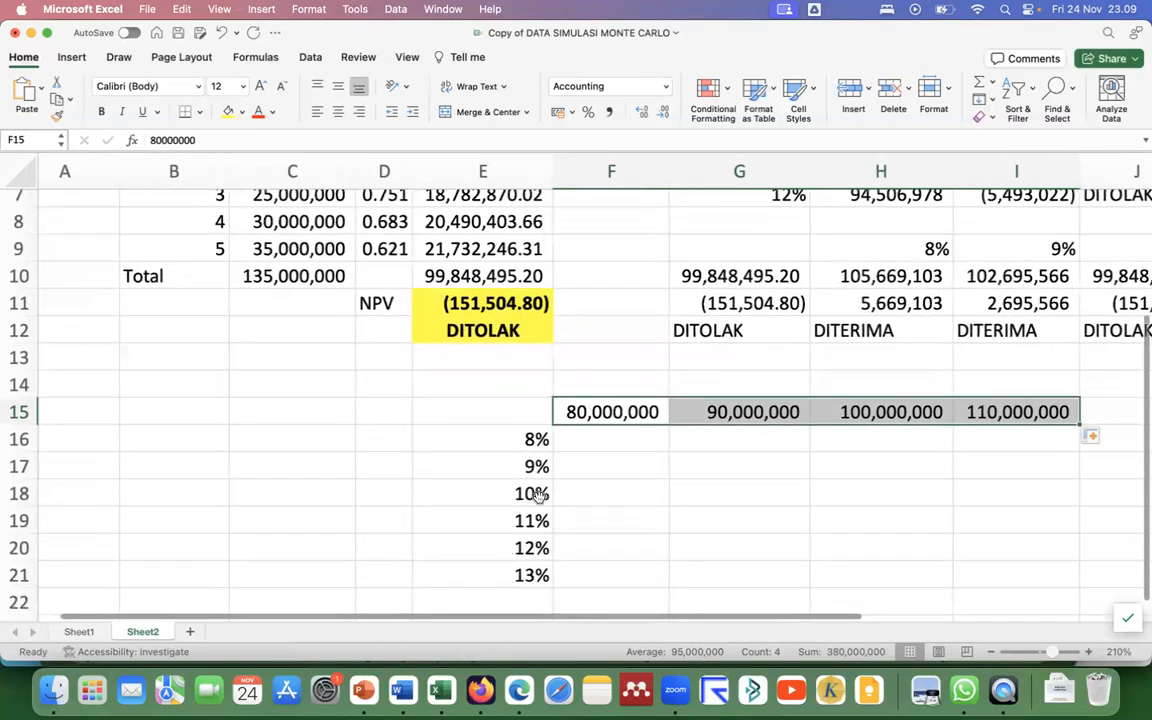
{"action": "scroll", "coordinate": [545, 492], "scroll_direction": "down", "scroll_amount": 1}
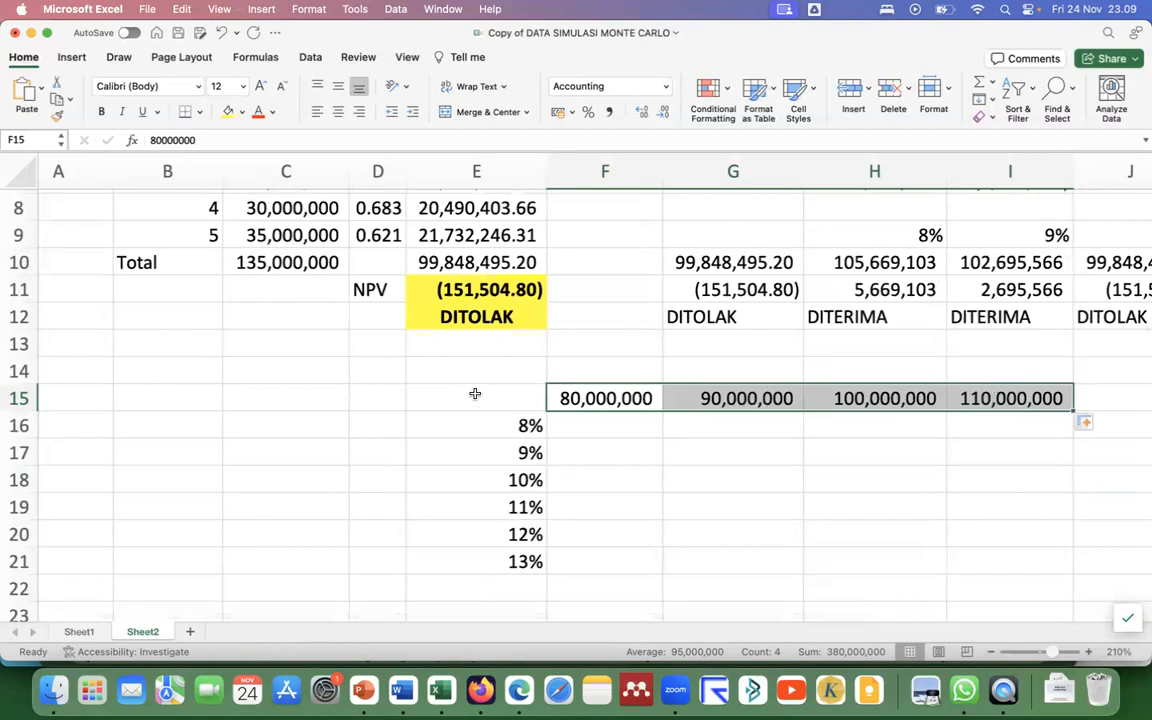
{"action": "left_click", "coordinate": [475, 394]}
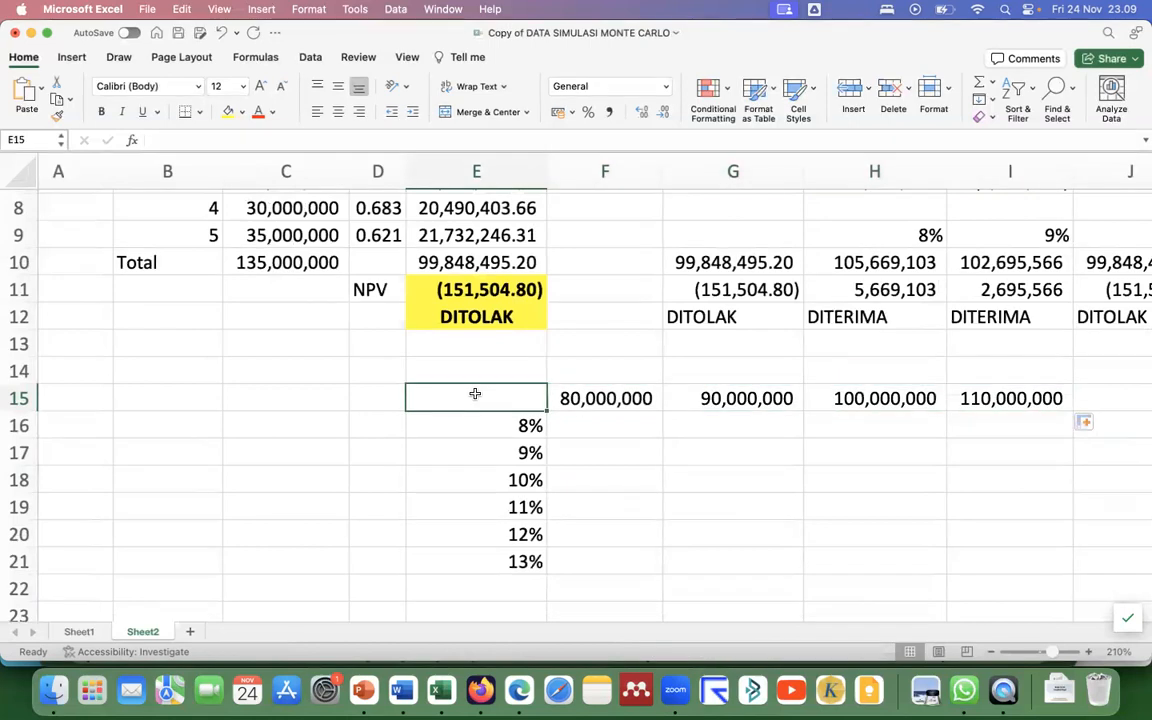
{"action": "left_click_drag", "start_coordinate": [580, 432], "coordinate": [1023, 558]}
{"action": "left_click", "coordinate": [1023, 558]}
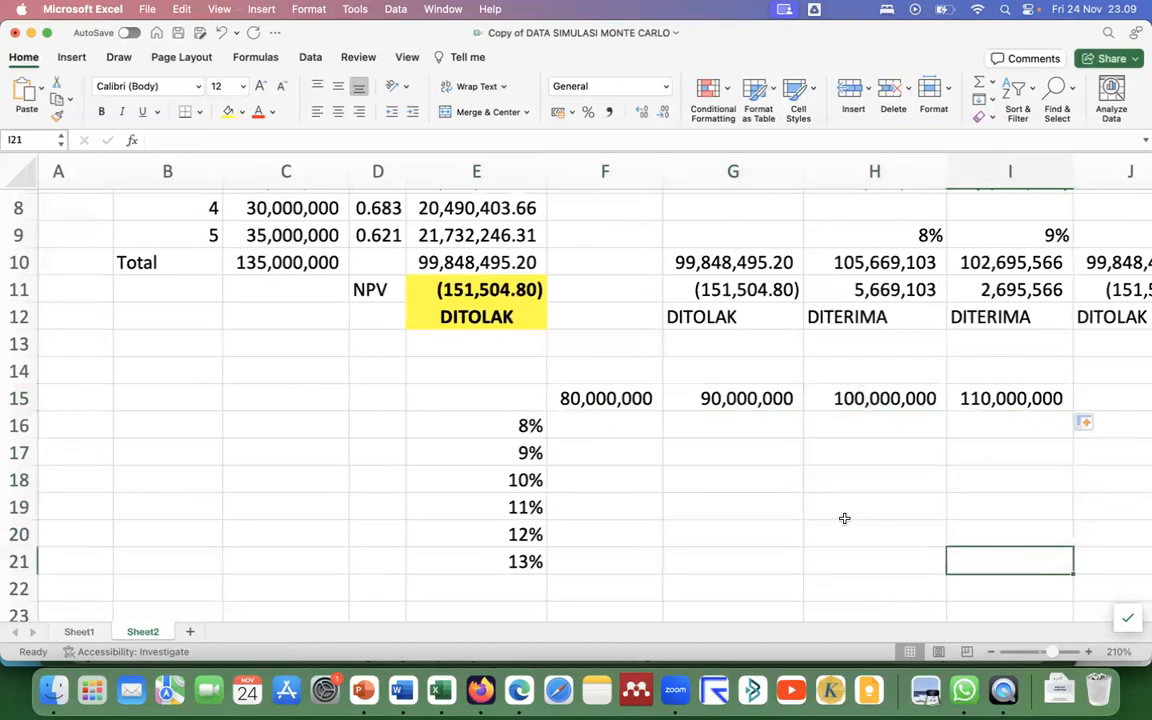
{"action": "left_click", "coordinate": [478, 397]}
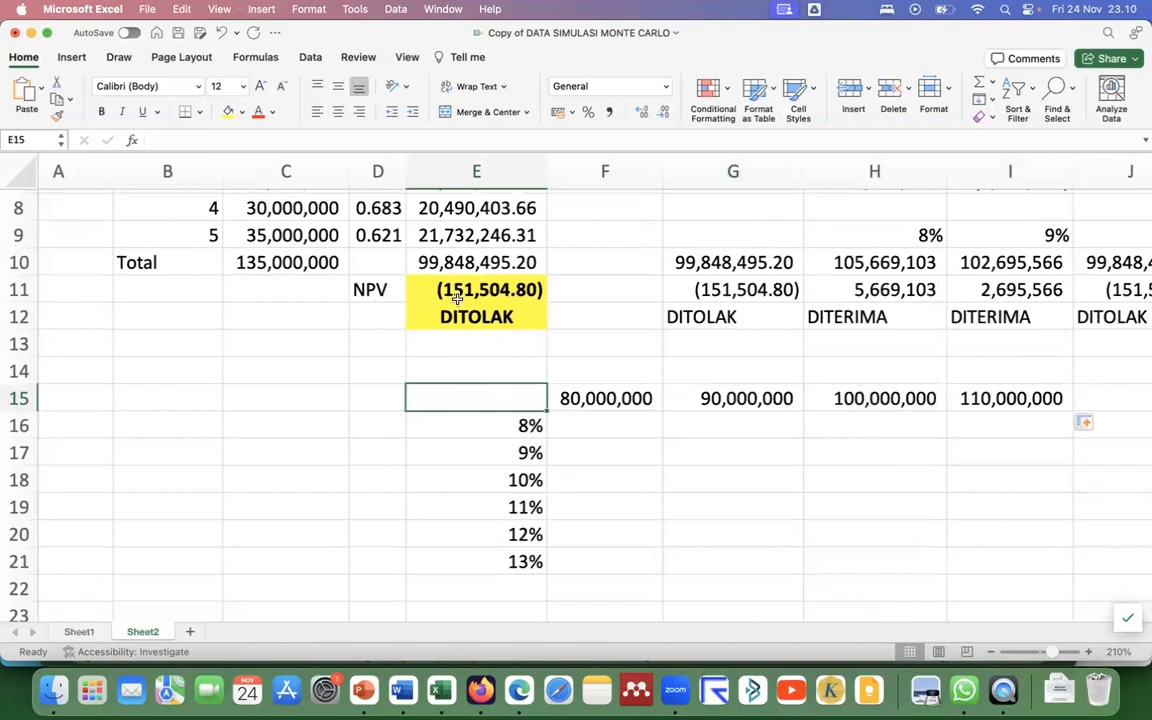
{"action": "type", "text": "="}
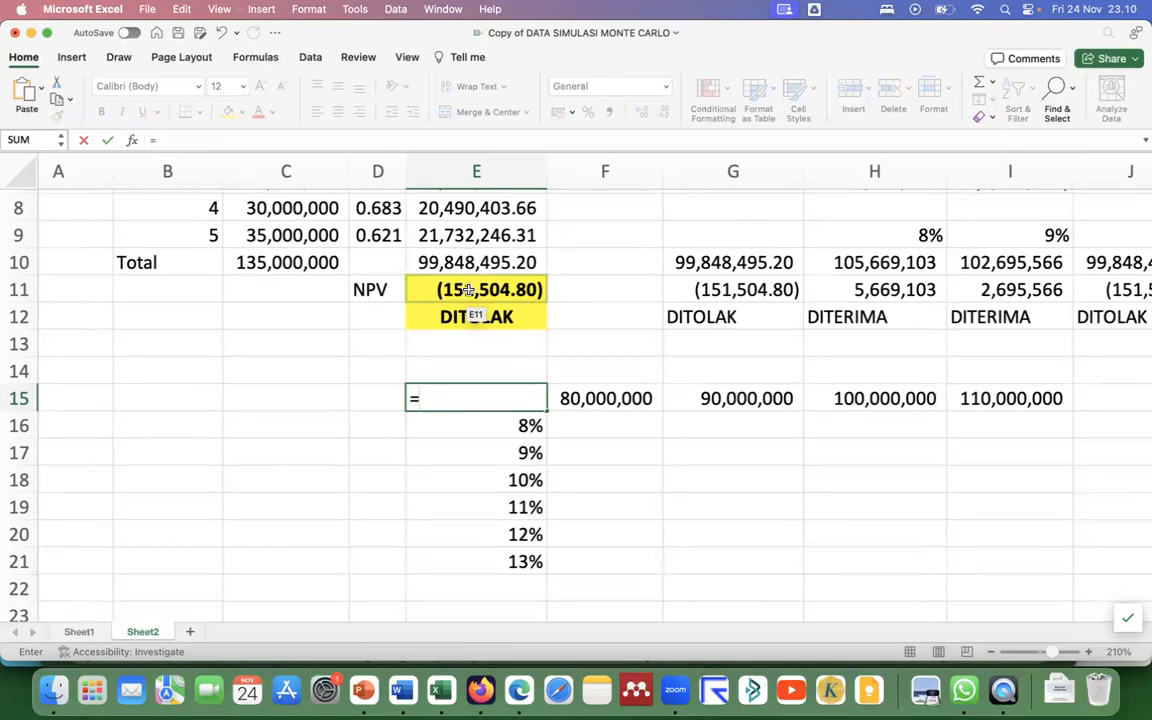
{"action": "left_click", "coordinate": [468, 290]}
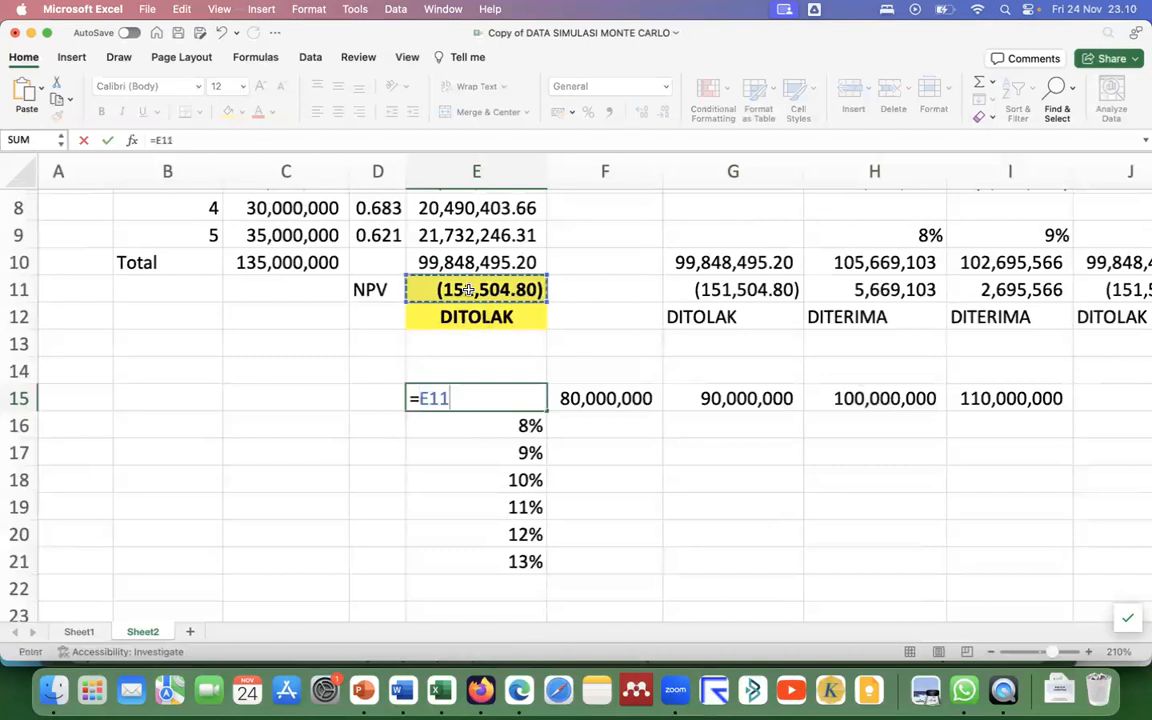
{"action": "key", "text": "Return"}
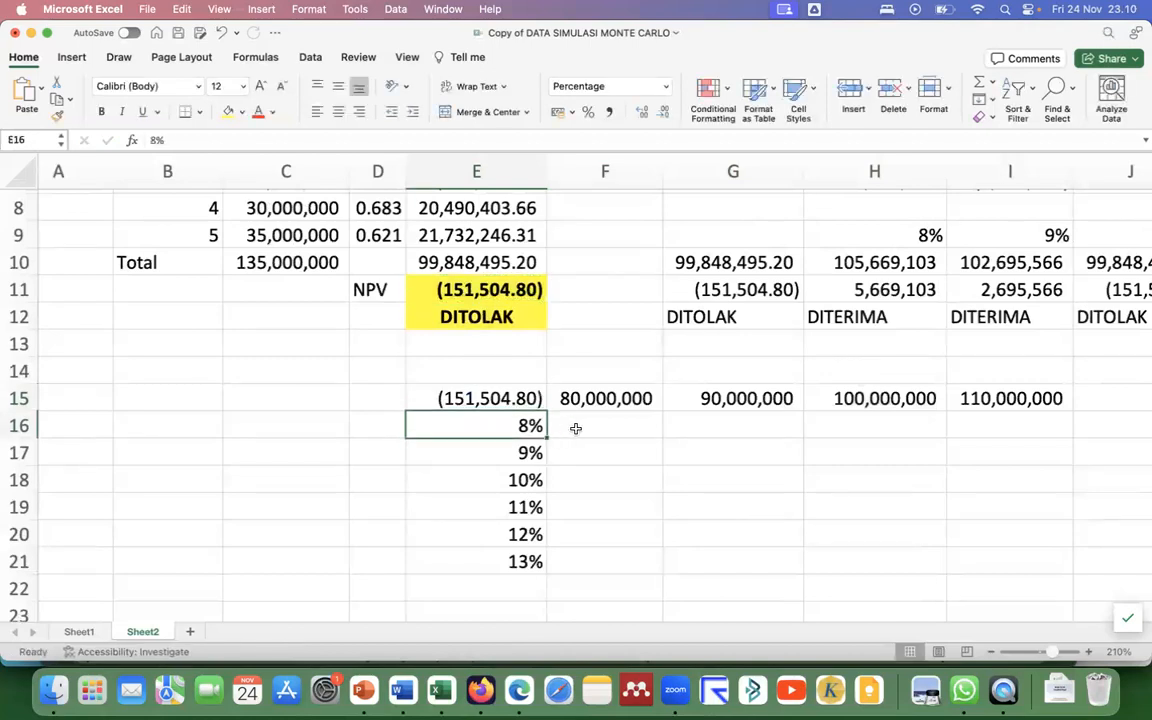
Start a what-if data table on E15:I21 with the investment cell C2 as the row input cell
{"action": "left_click_drag", "start_coordinate": [508, 396], "coordinate": [974, 555]}
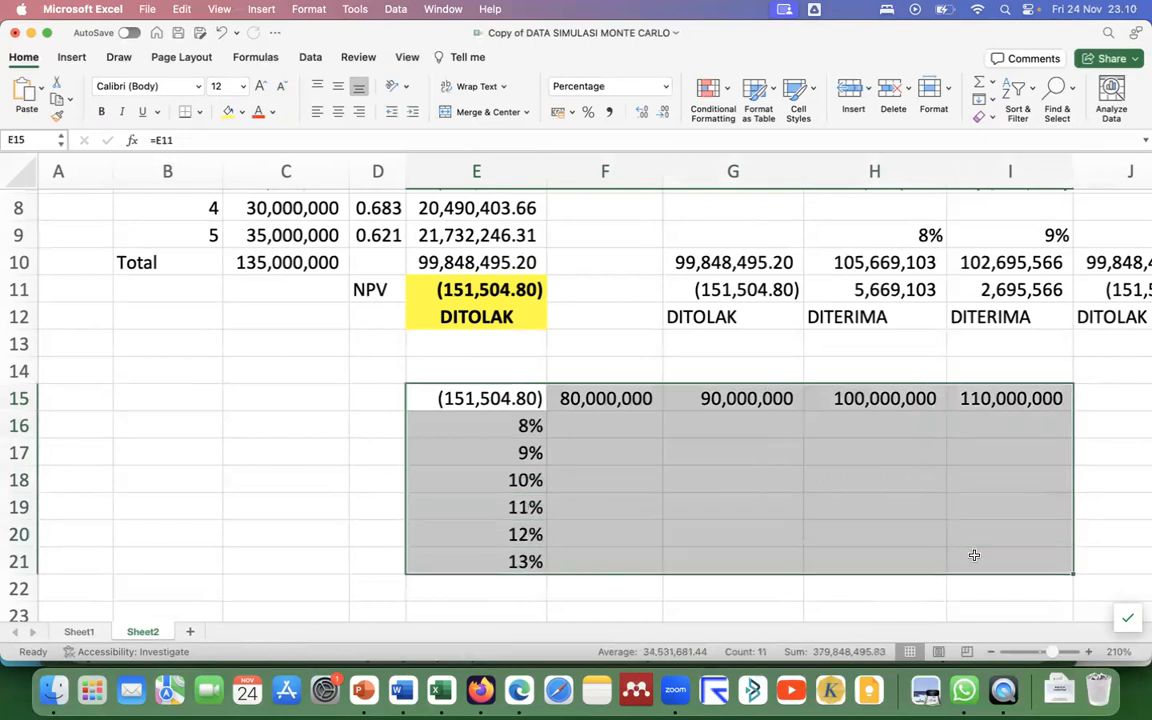
{"action": "left_click", "coordinate": [310, 57]}
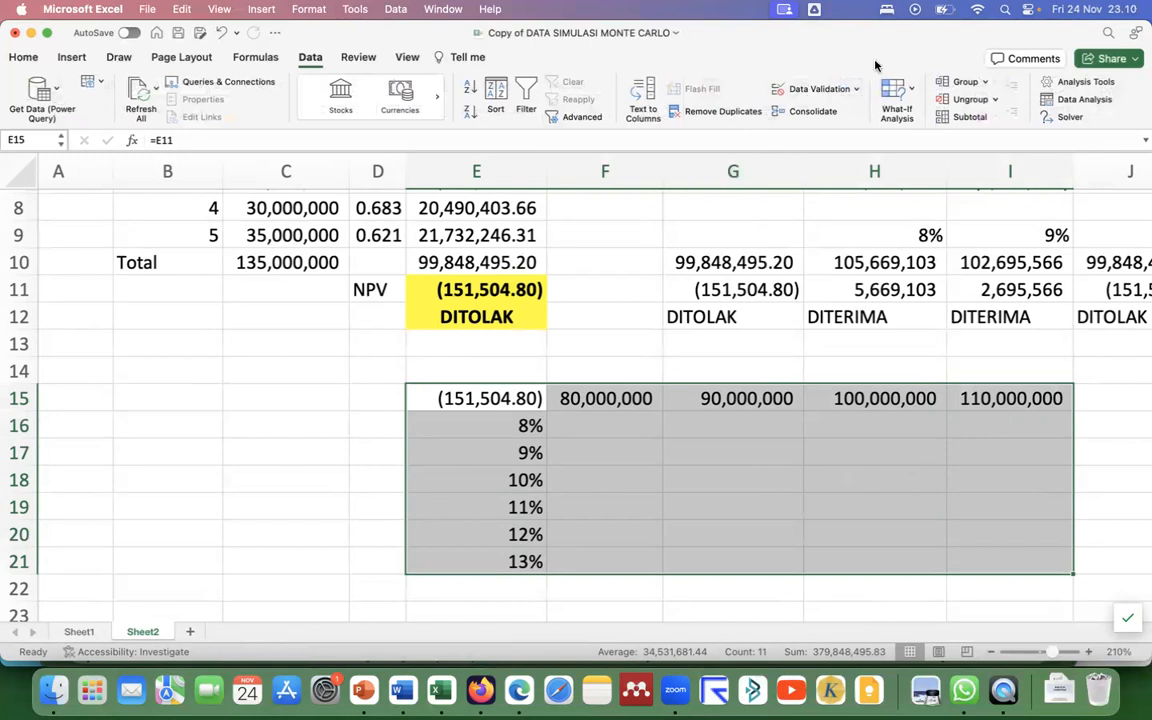
{"action": "left_click", "coordinate": [903, 92]}
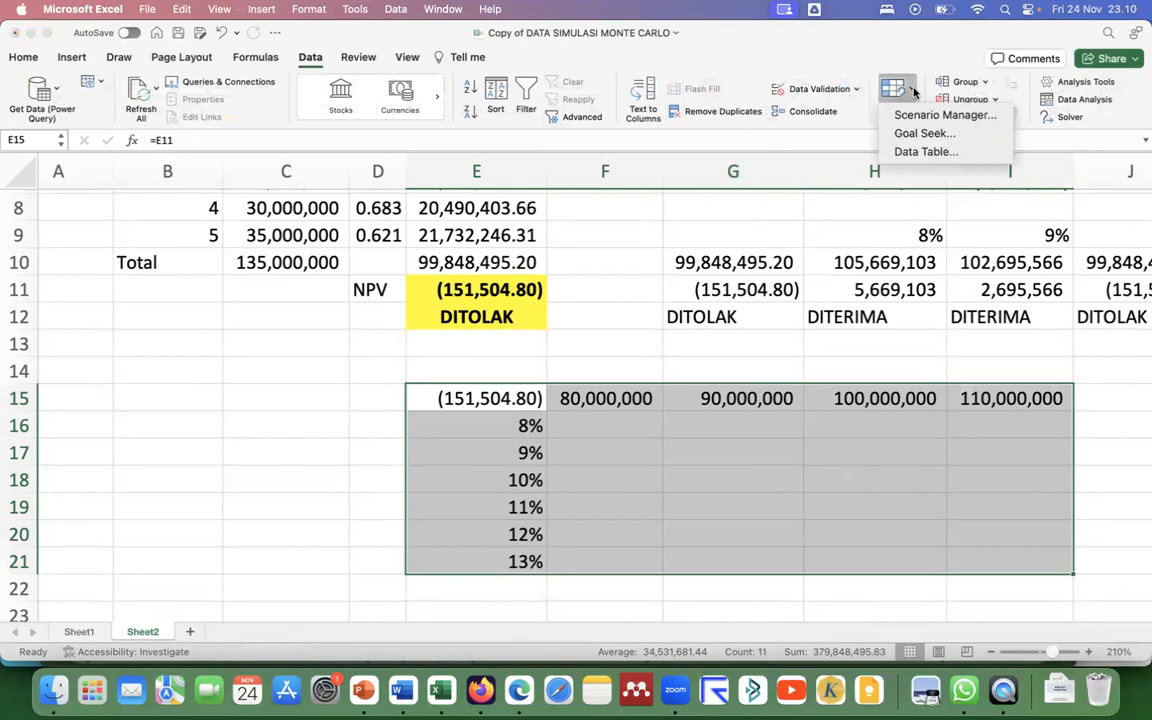
{"action": "left_click", "coordinate": [917, 152]}
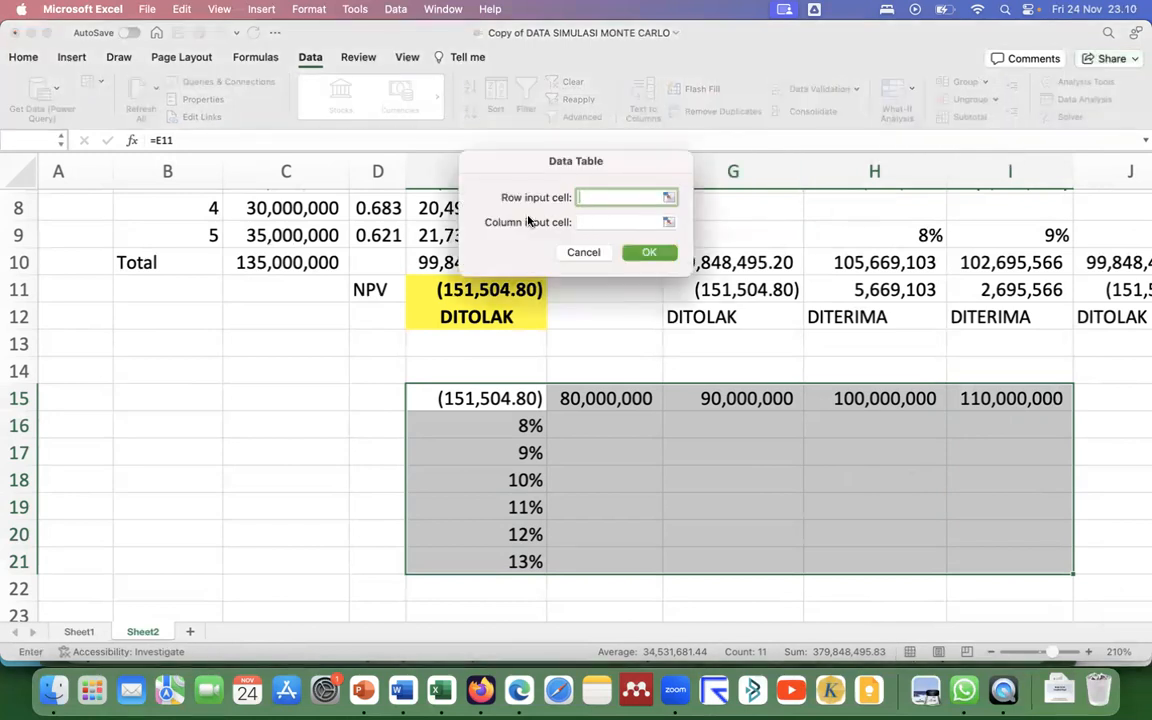
{"action": "left_click", "coordinate": [668, 201]}
{"action": "scroll", "coordinate": [275, 373], "scroll_direction": "up", "scroll_amount": 6}
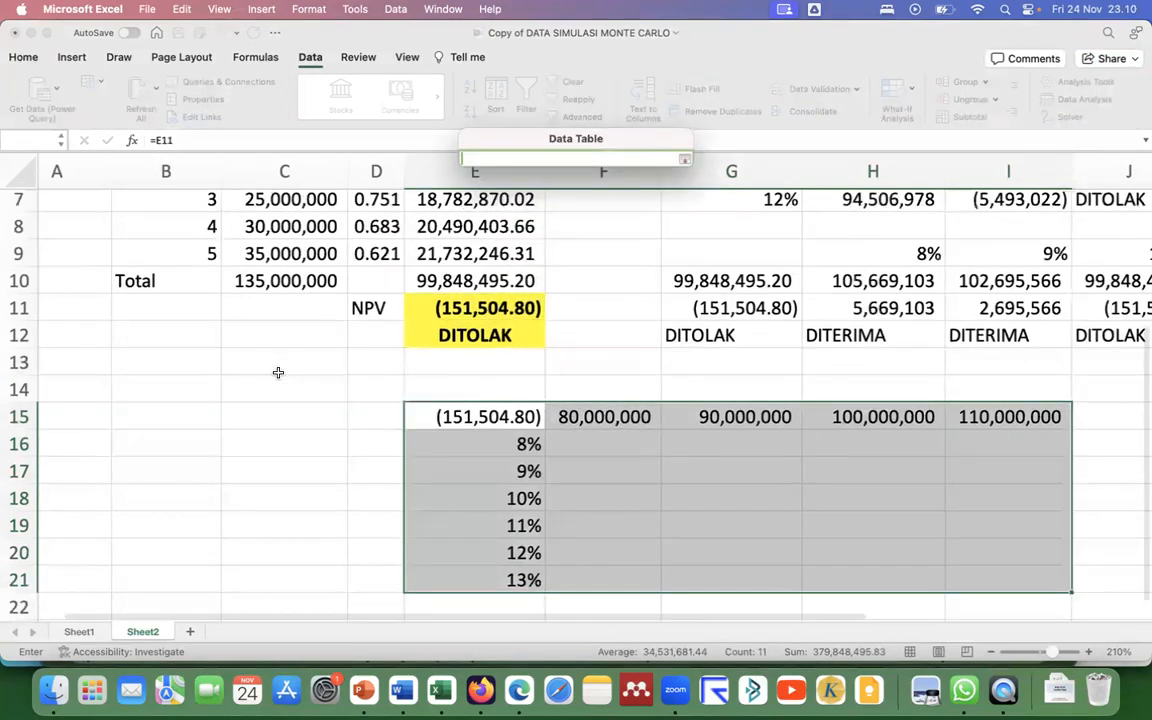
{"action": "left_click", "coordinate": [275, 208]}
{"action": "left_click", "coordinate": [684, 159]}
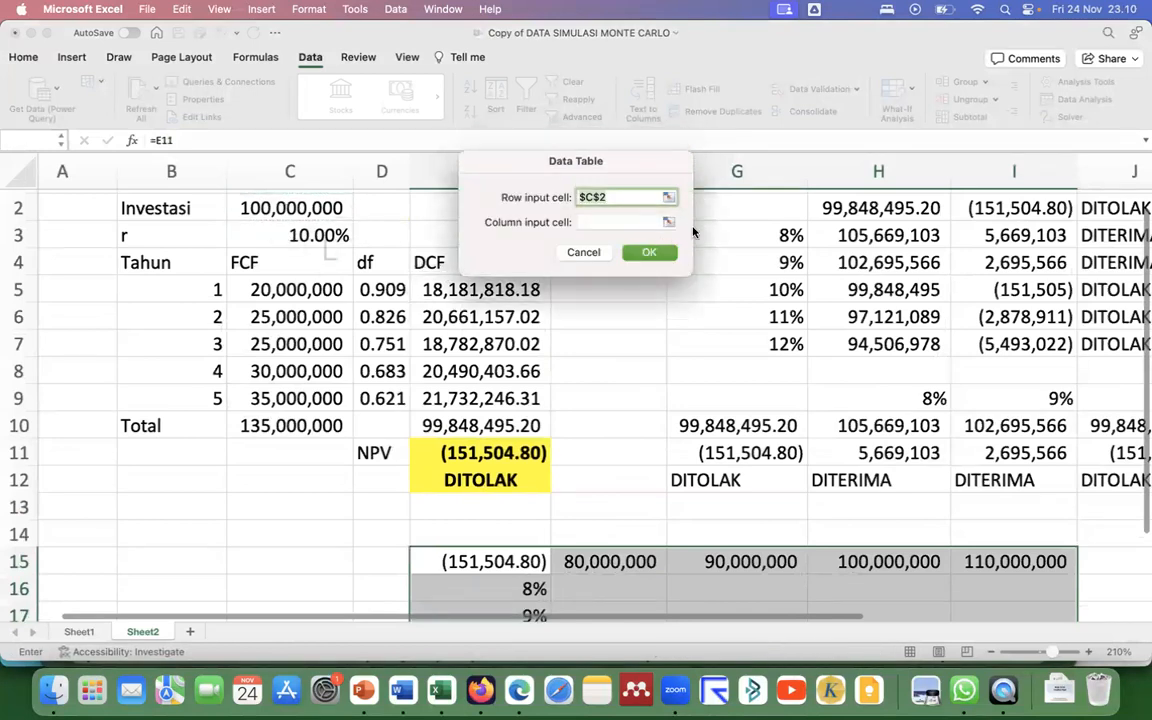
Set the discount rate cell C3 as the data table's column input cell and create the table
{"action": "left_click", "coordinate": [668, 222]}
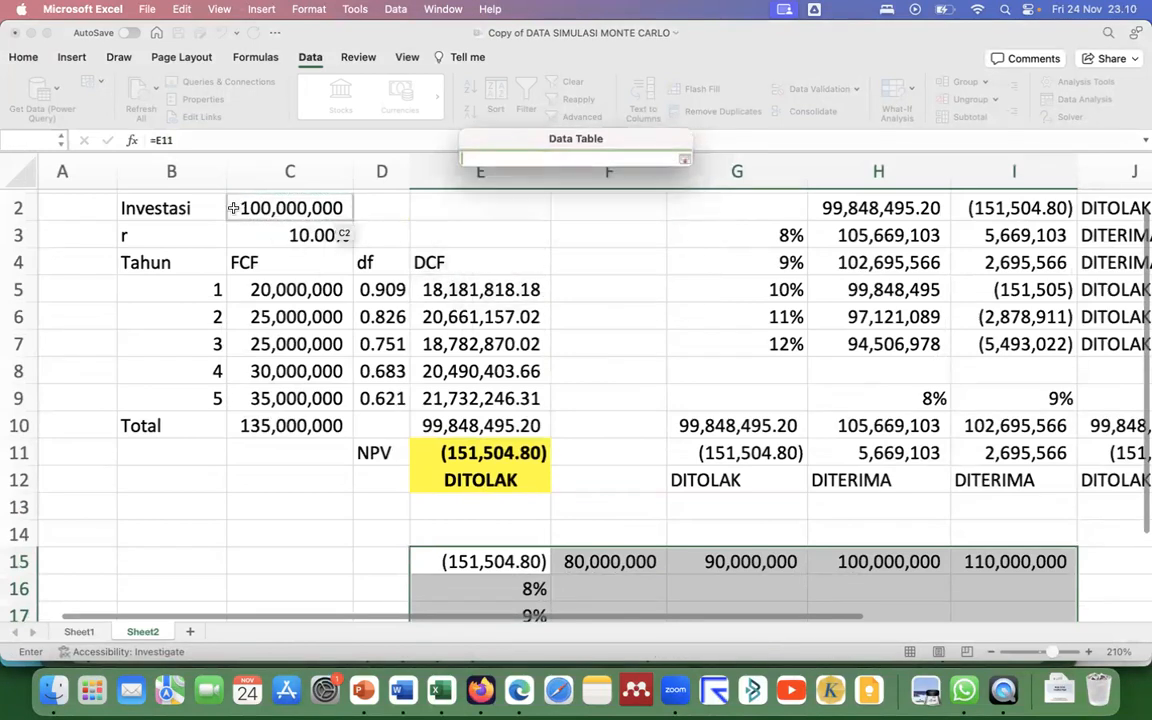
{"action": "left_click", "coordinate": [262, 235]}
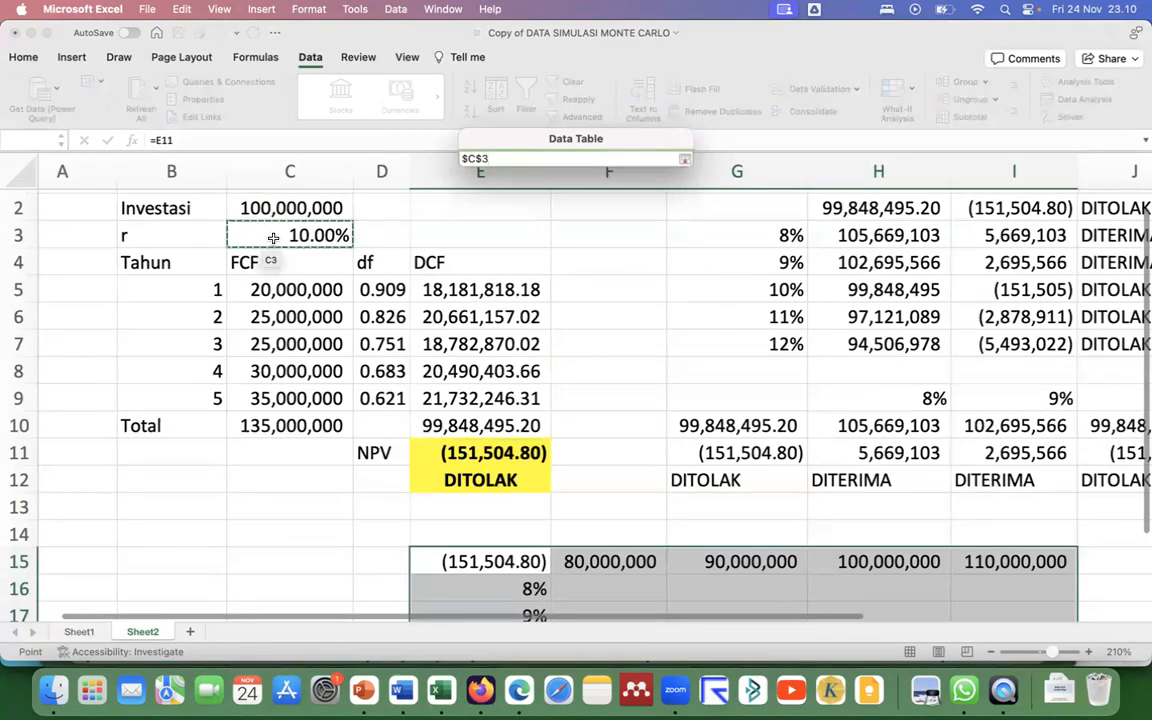
{"action": "scroll", "coordinate": [390, 400], "scroll_direction": "down", "scroll_amount": 2}
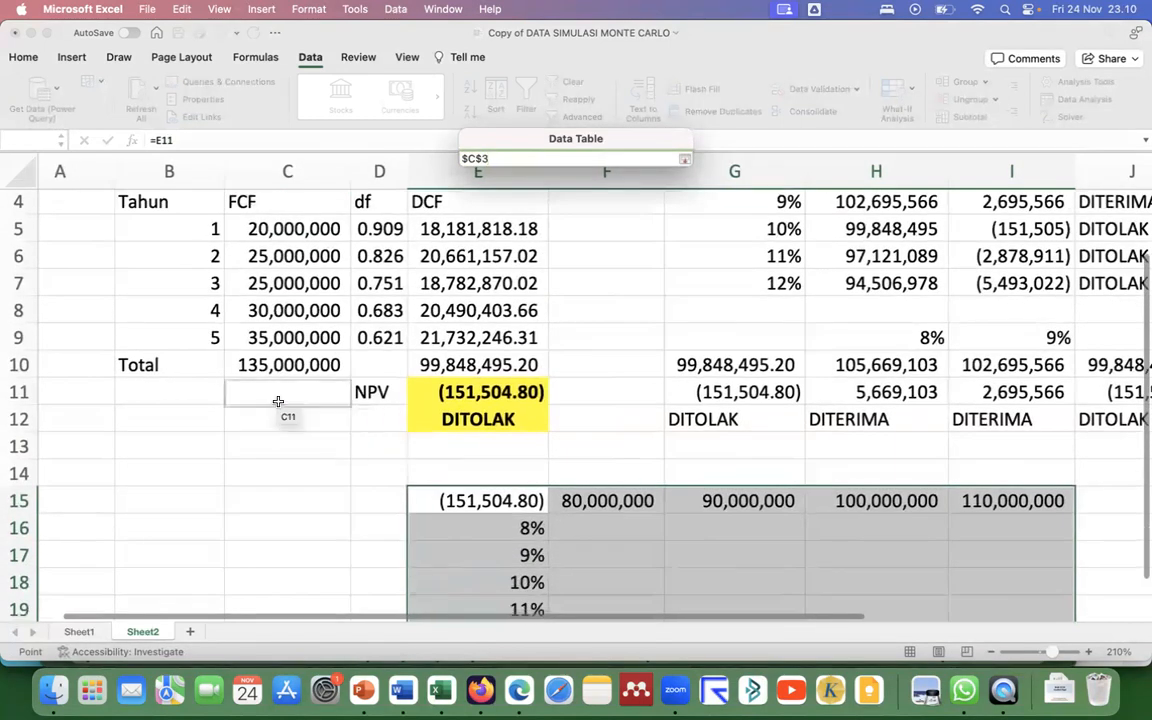
{"action": "scroll", "coordinate": [288, 398], "scroll_direction": "up", "scroll_amount": 3}
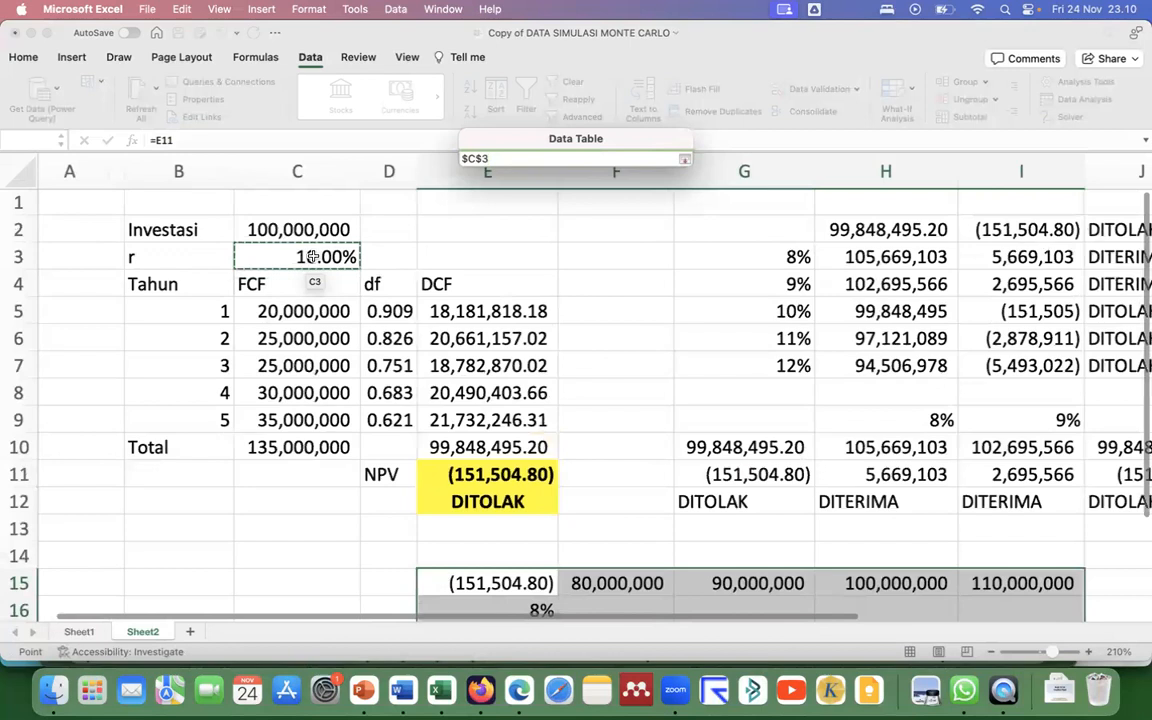
{"action": "key", "text": "Return"}
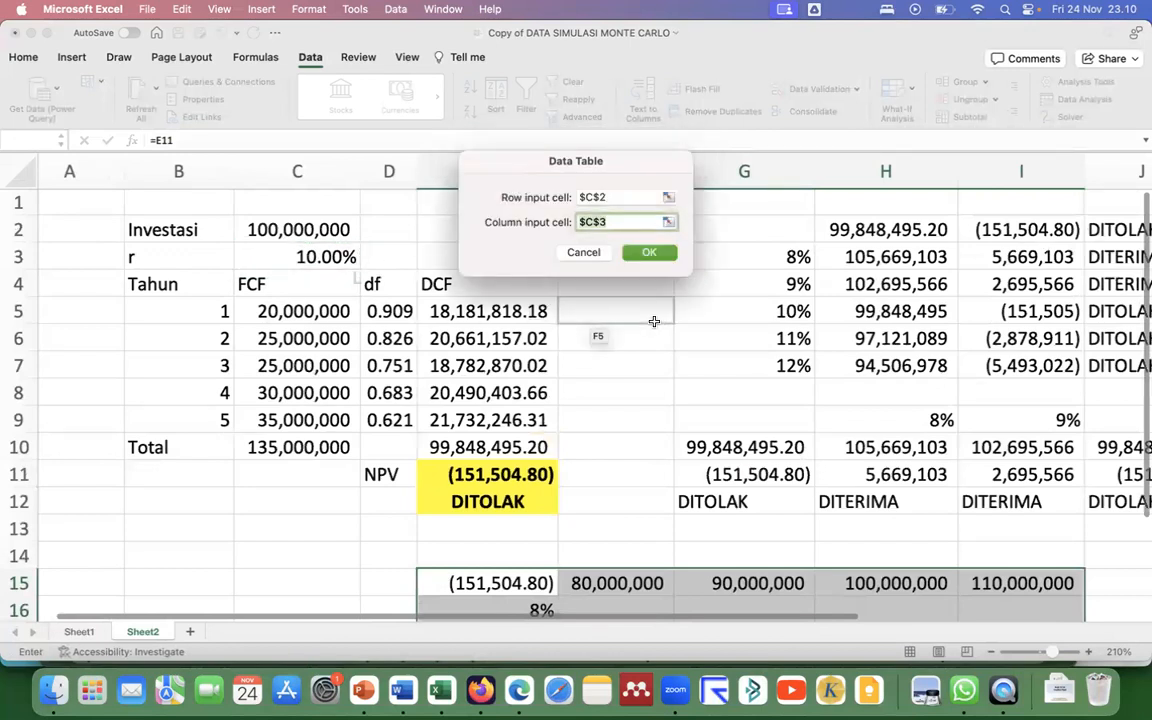
{"action": "left_click", "coordinate": [649, 253]}
Format the data table results in F16:I21 with the comma style and no decimal places
{"action": "scroll", "coordinate": [660, 300], "scroll_direction": "down", "scroll_amount": 5}
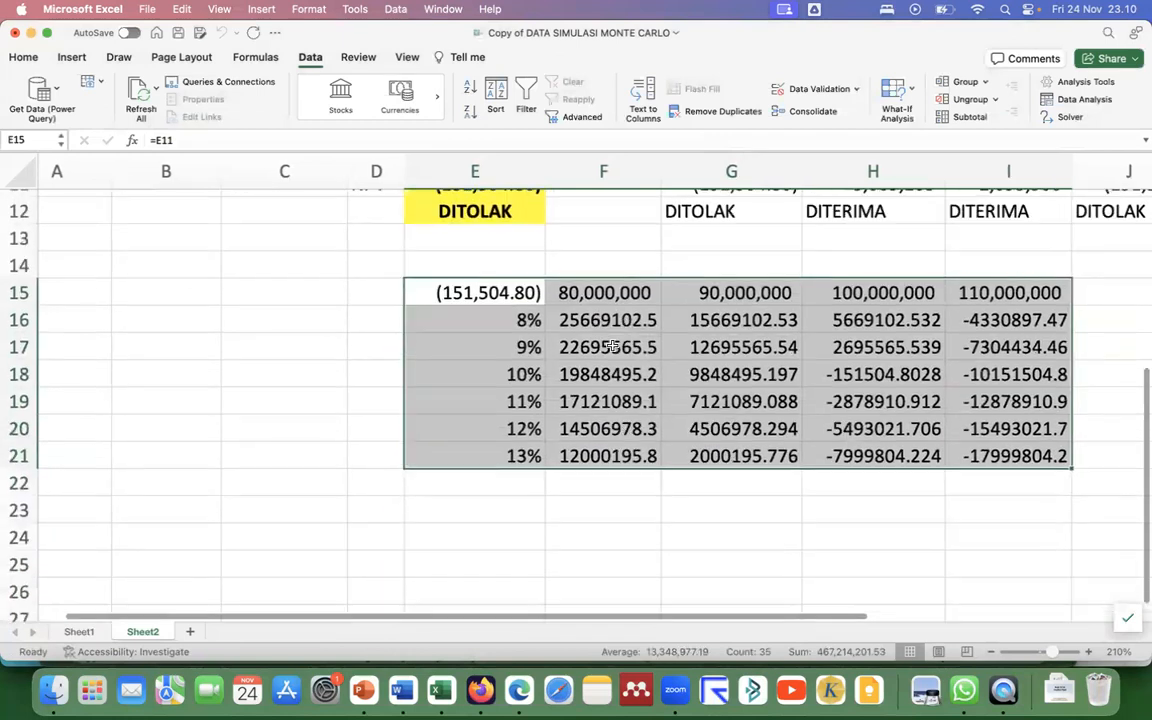
{"action": "left_click_drag", "start_coordinate": [556, 318], "coordinate": [990, 455]}
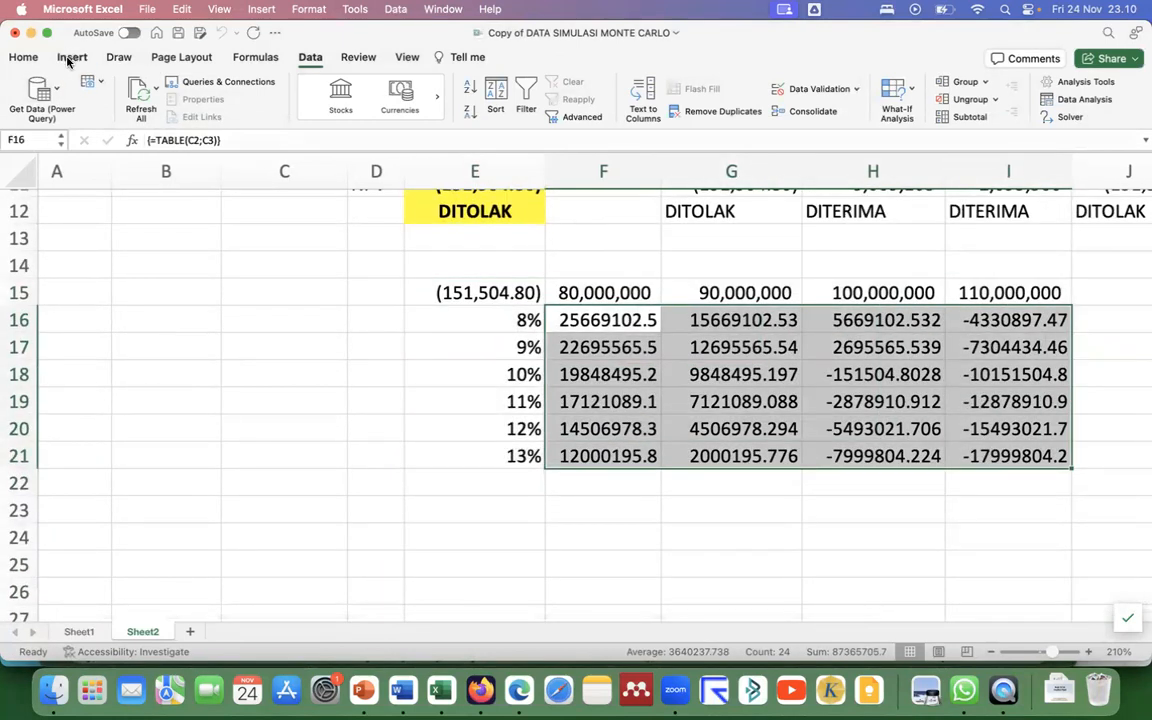
{"action": "left_click", "coordinate": [24, 60]}
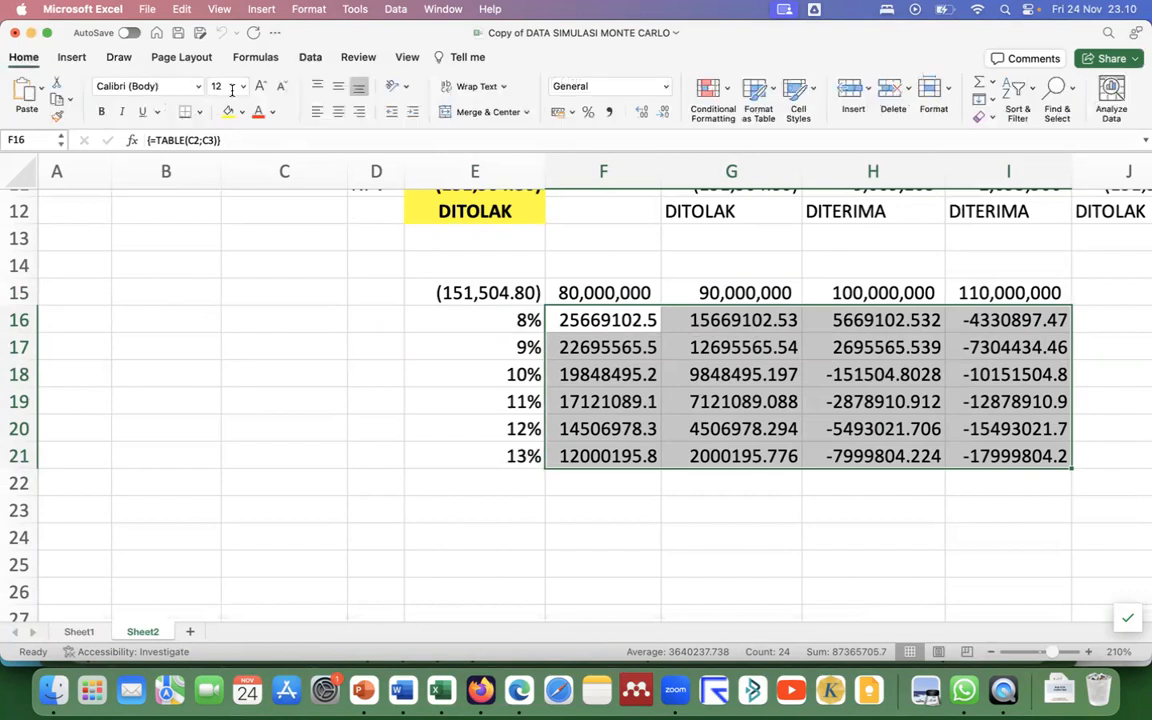
{"action": "left_click", "coordinate": [609, 112]}
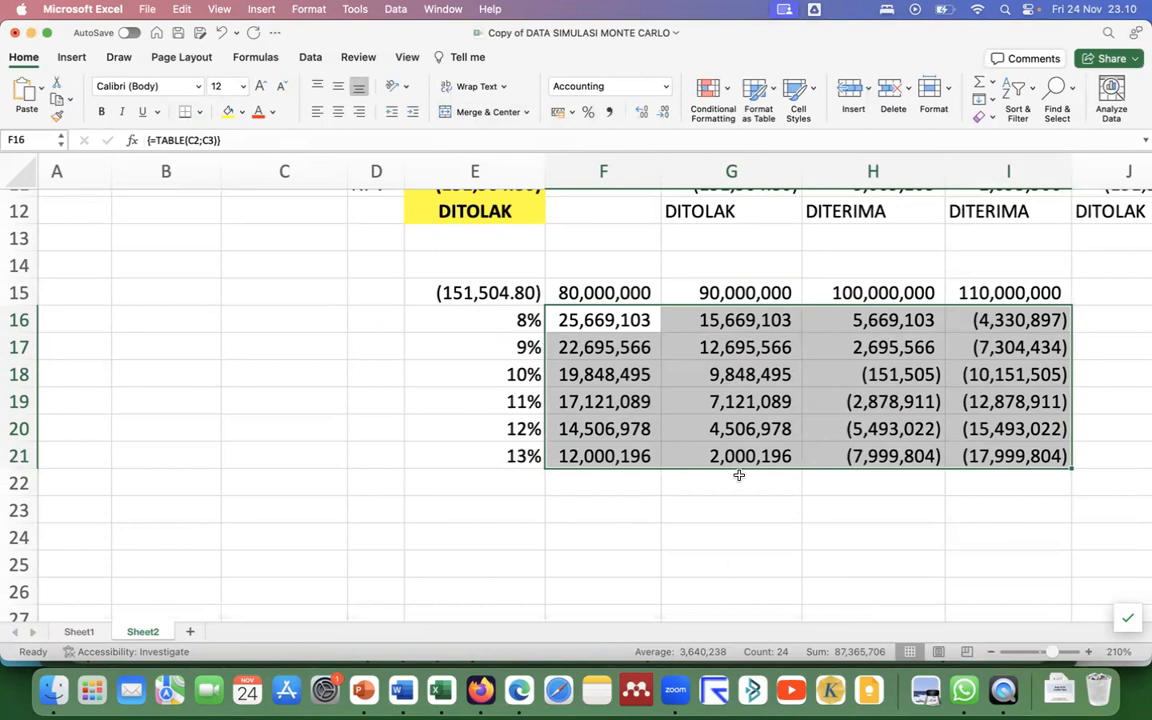
{"action": "left_click", "coordinate": [771, 507]}
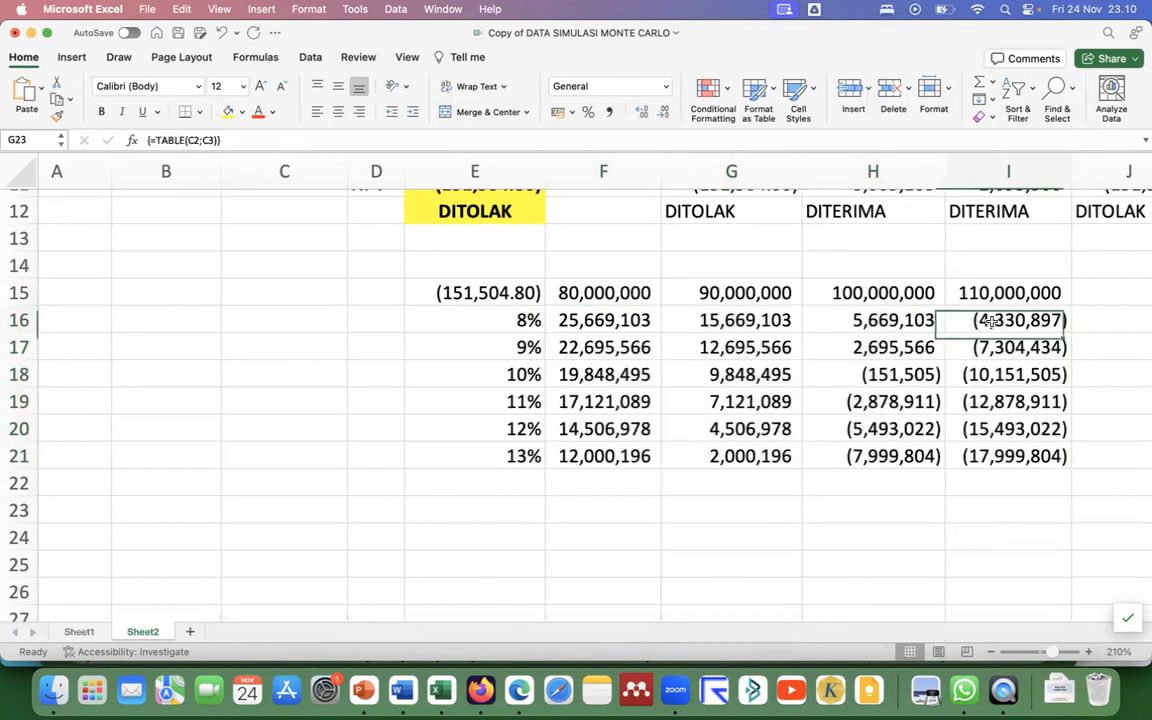
Colour the negative NPVs in I16:I21 and H18:H21 with a red font
{"action": "left_click_drag", "start_coordinate": [988, 320], "coordinate": [1010, 456]}
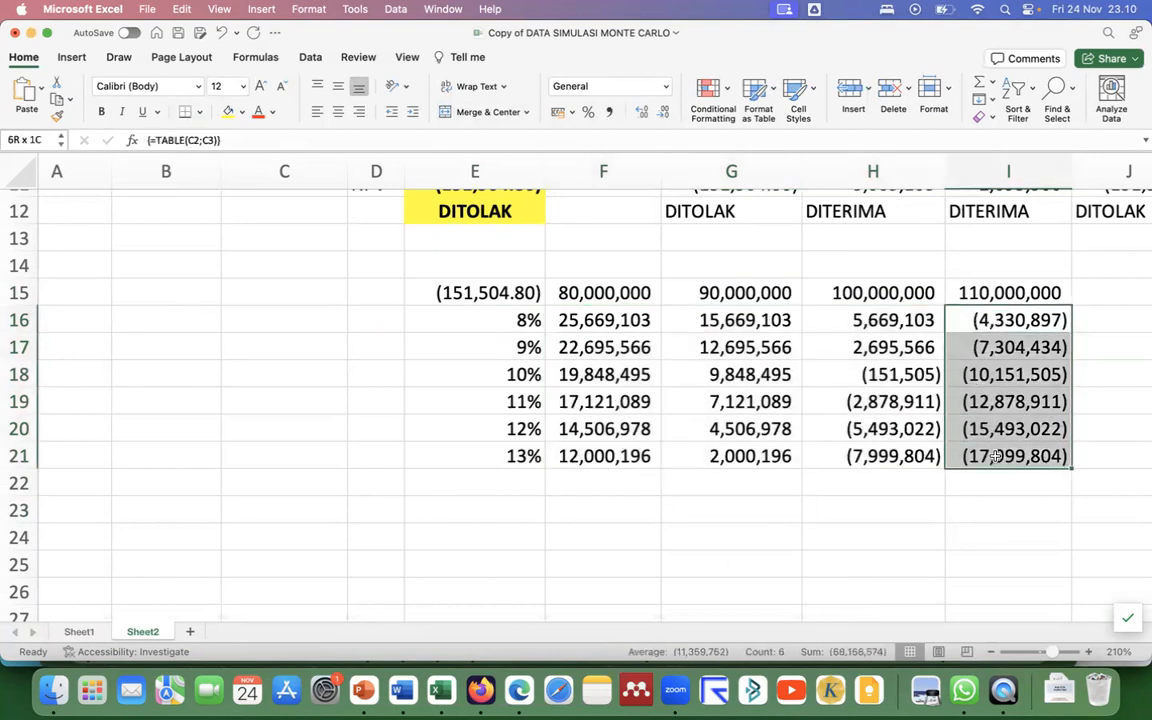
{"action": "left_click", "coordinate": [257, 113]}
{"action": "left_click_drag", "start_coordinate": [880, 374], "coordinate": [866, 456]}
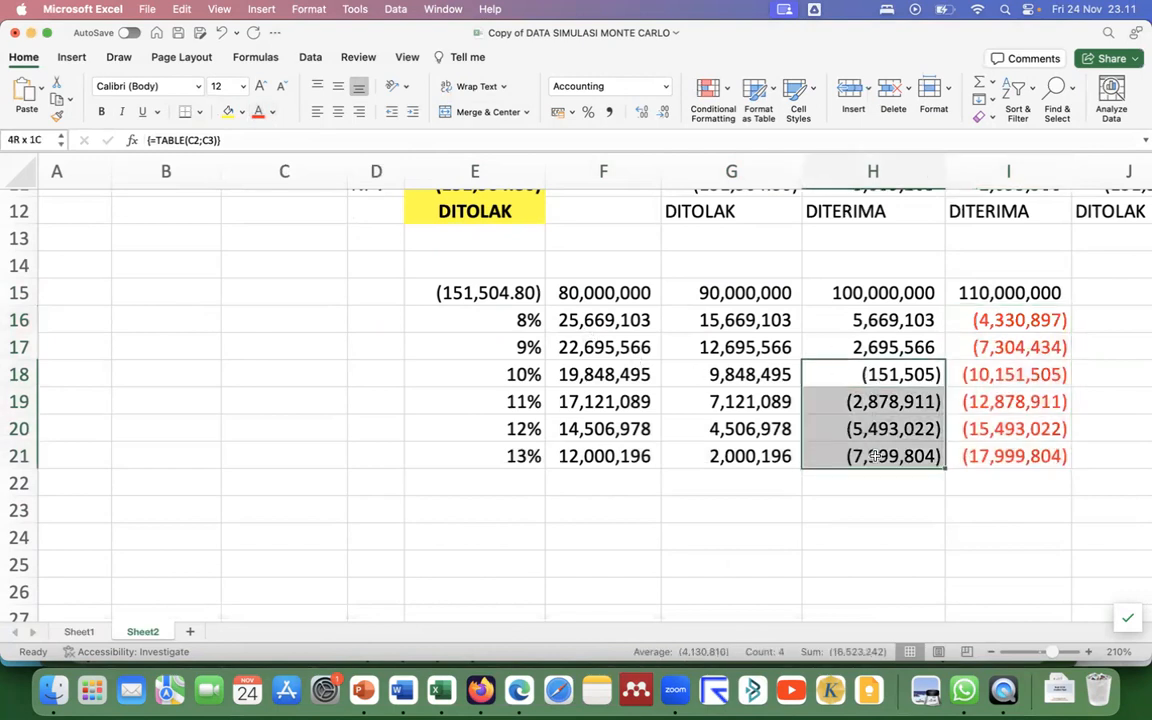
{"action": "left_click", "coordinate": [257, 113]}
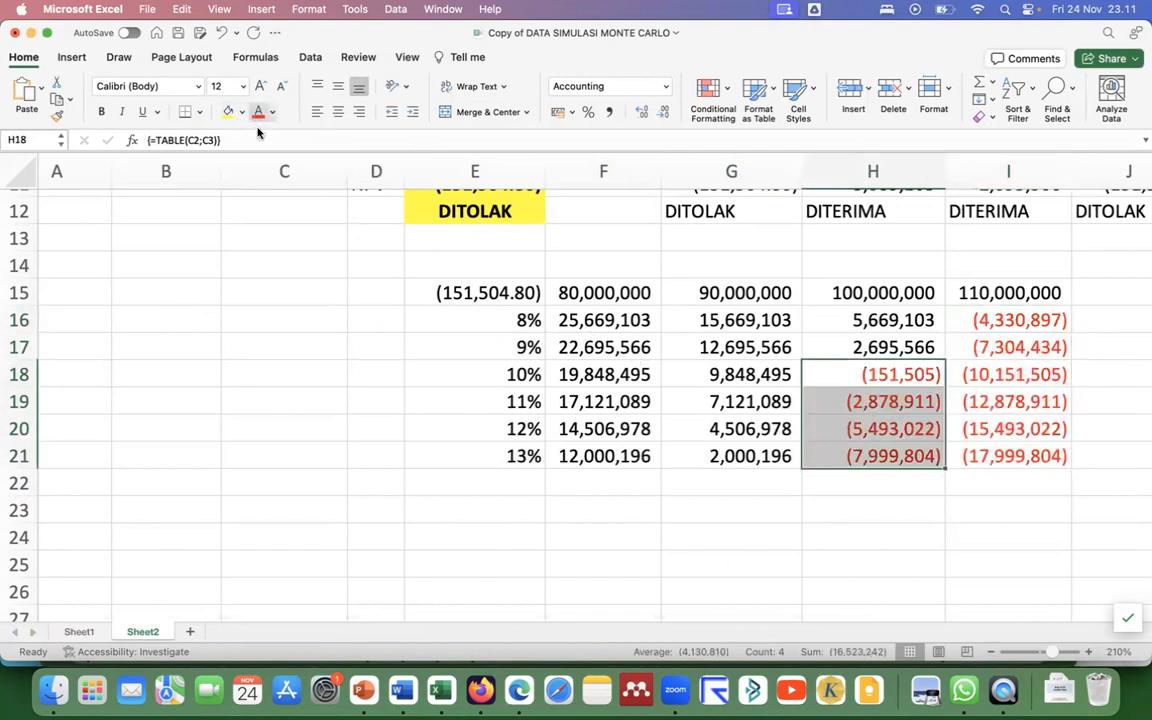
Examine the NPVs for the 8% and 10% rates across the investment amounts, comparing the 100,000,000 case with the NPV in E11
{"action": "left_click", "coordinate": [467, 321]}
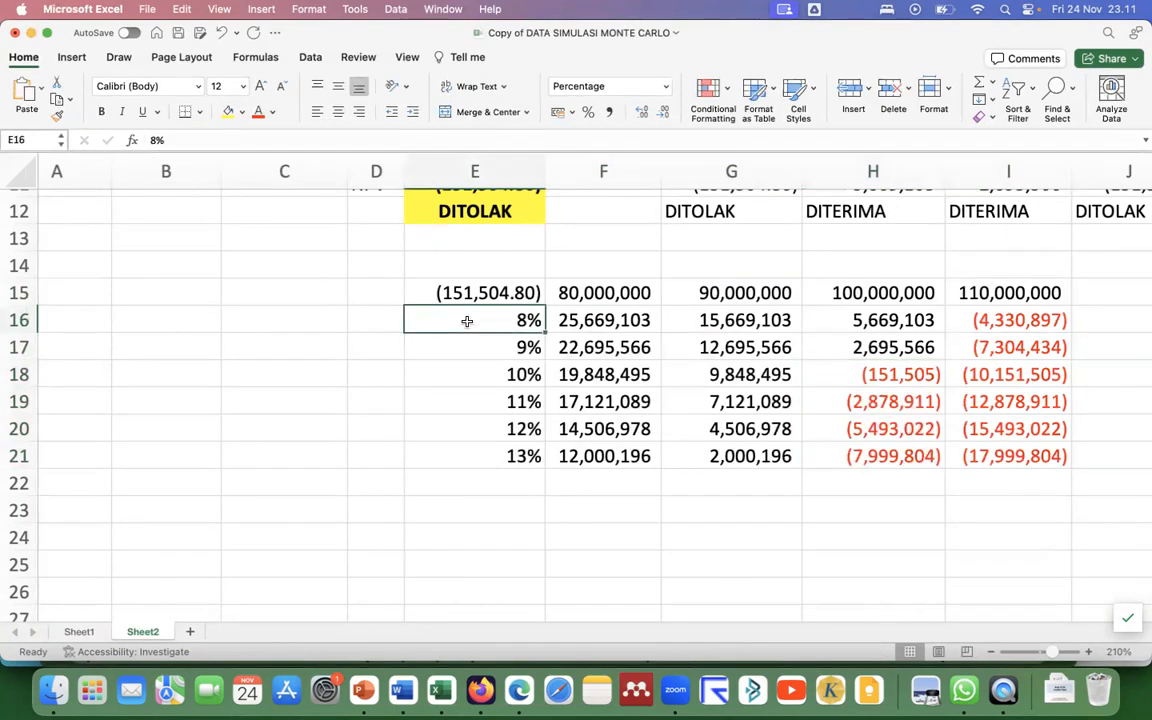
{"action": "scroll", "coordinate": [467, 321], "scroll_direction": "up", "scroll_amount": 4}
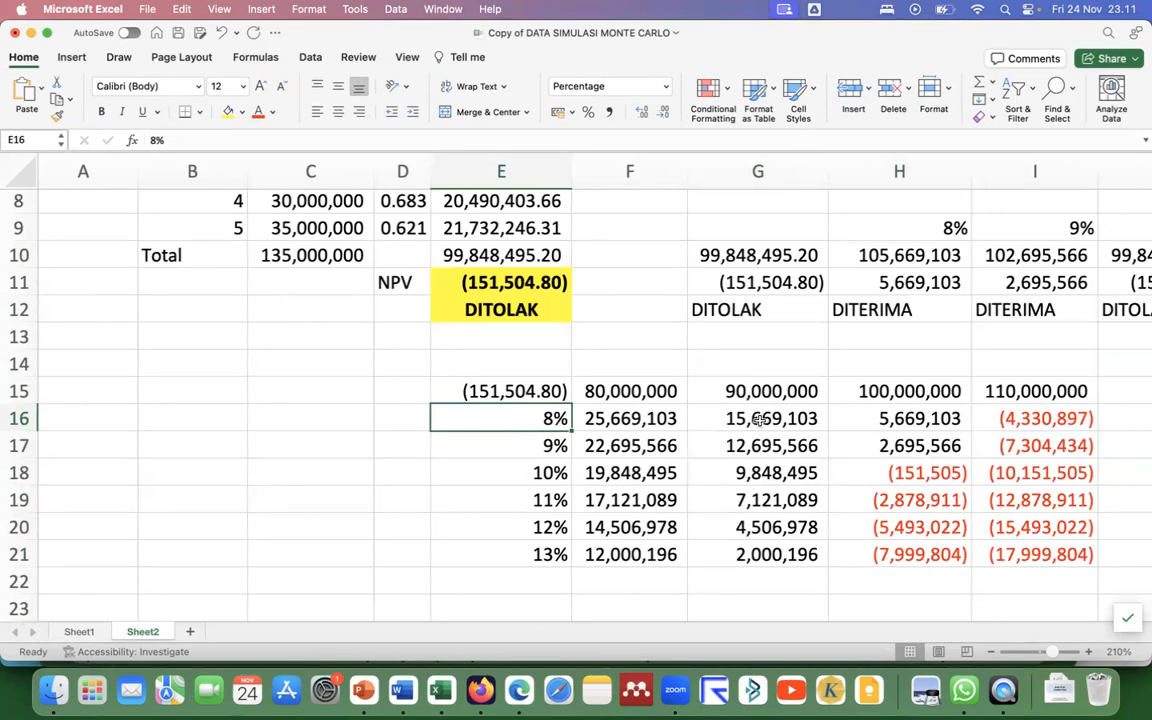
{"action": "left_click", "coordinate": [906, 428]}
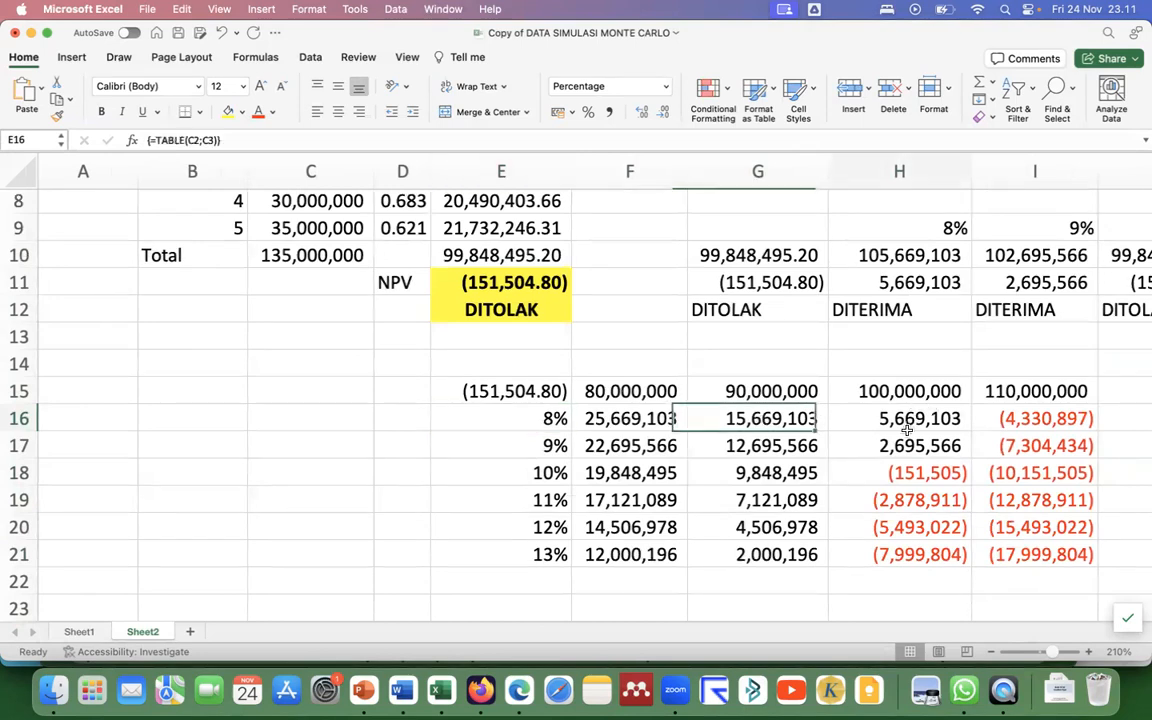
{"action": "left_click", "coordinate": [1013, 391]}
{"action": "left_click", "coordinate": [522, 417]}
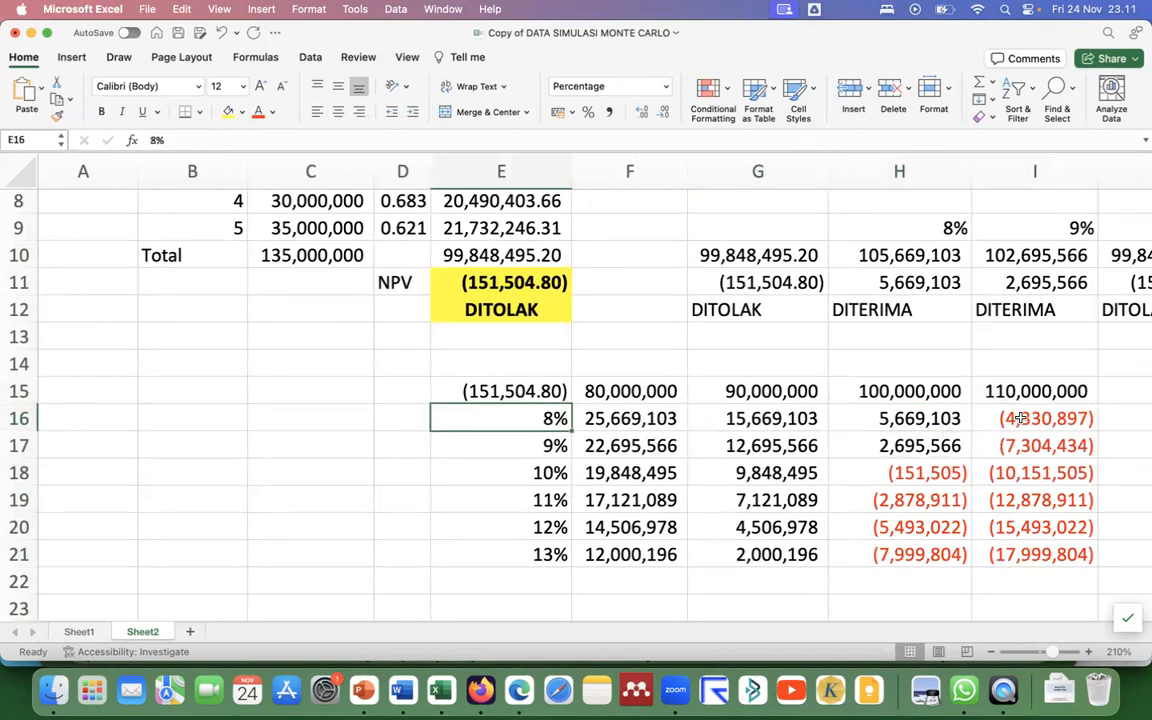
{"action": "left_click", "coordinate": [527, 472]}
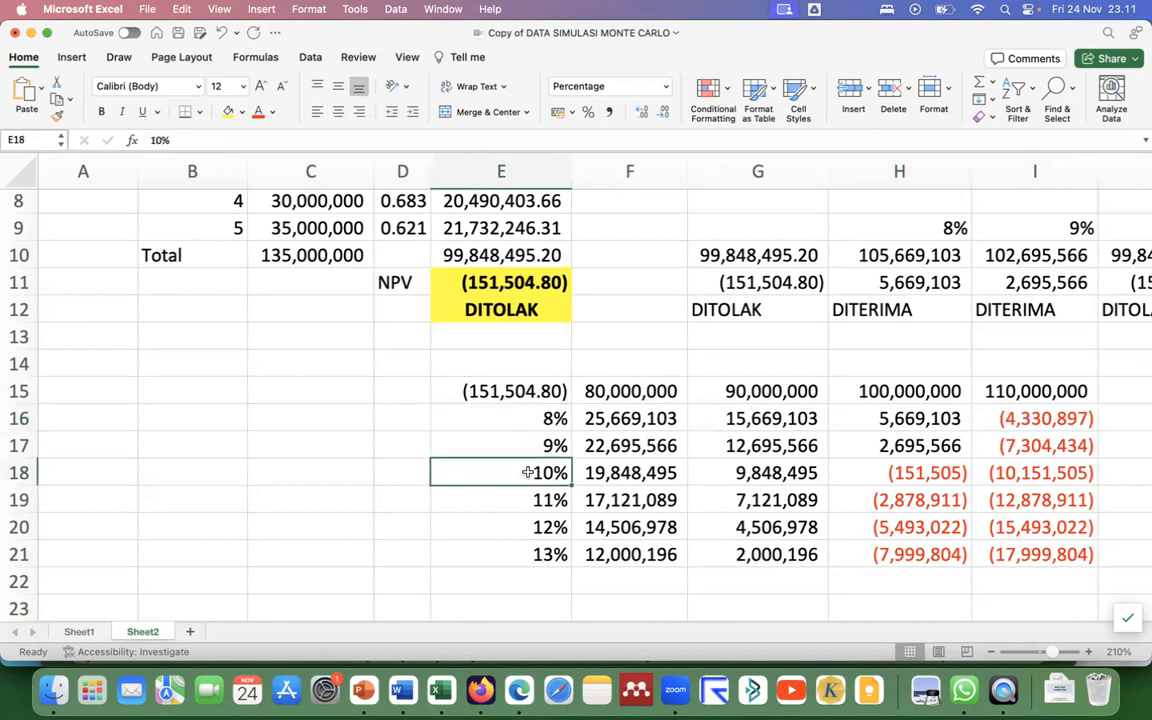
{"action": "left_click", "coordinate": [925, 471]}
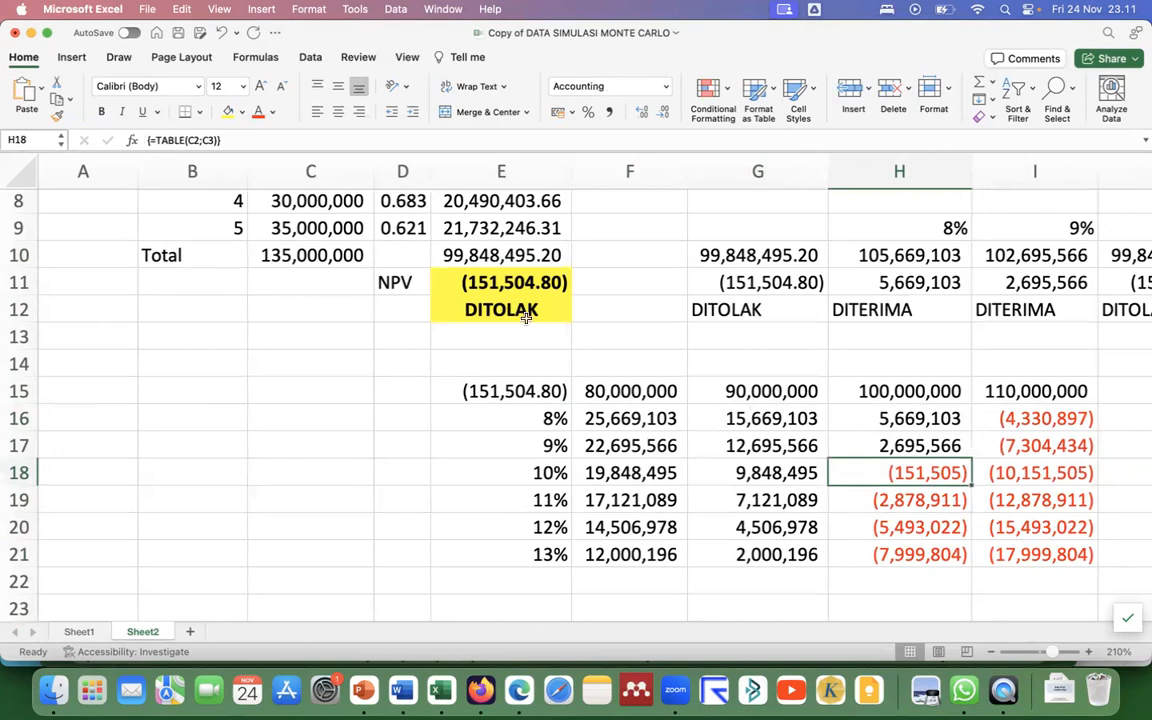
{"action": "left_click", "coordinate": [494, 280]}
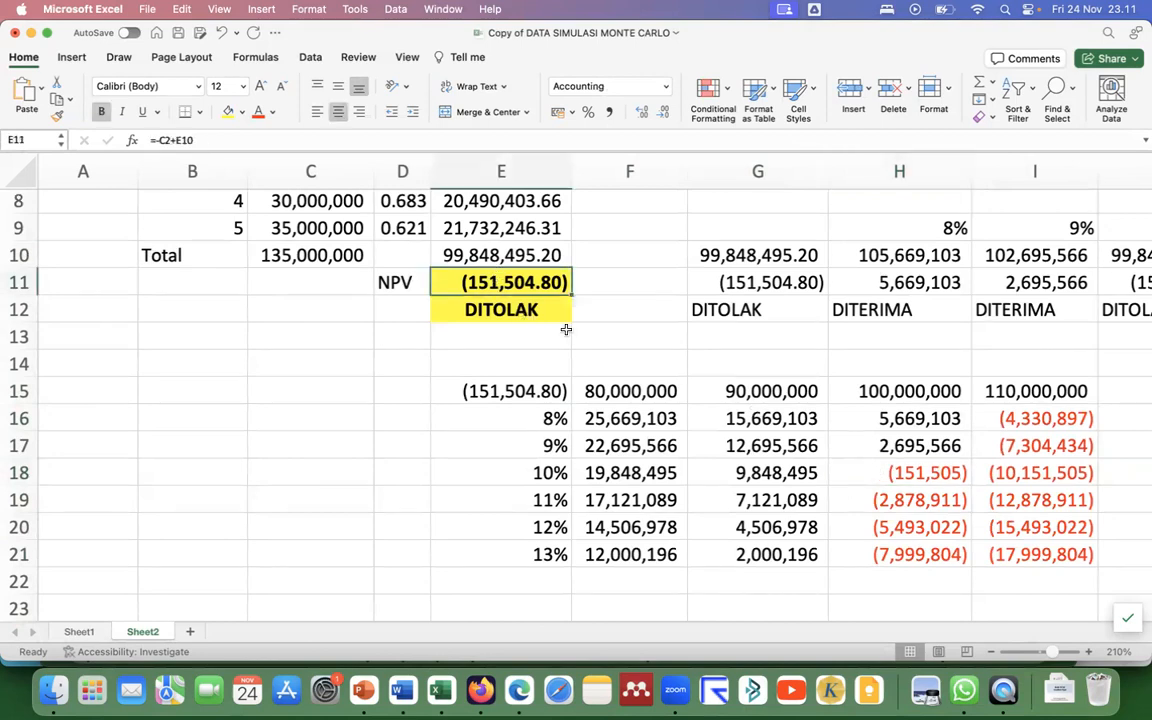
{"action": "left_click", "coordinate": [899, 471]}
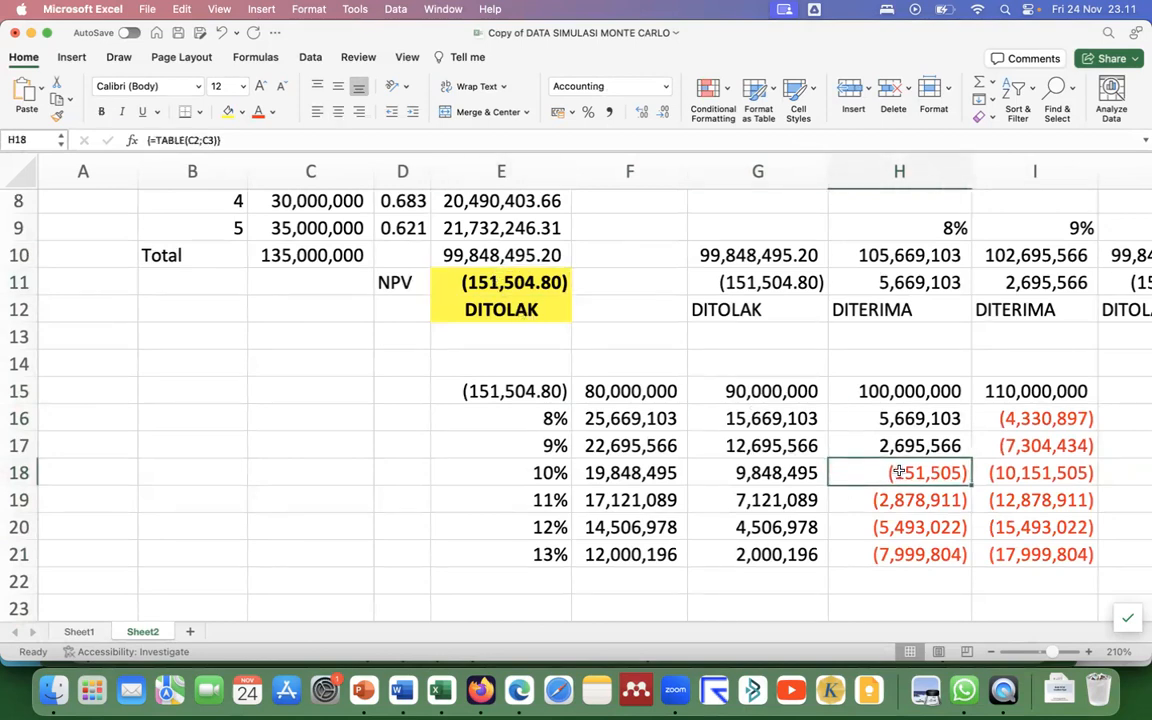
{"action": "left_click", "coordinate": [1022, 473]}
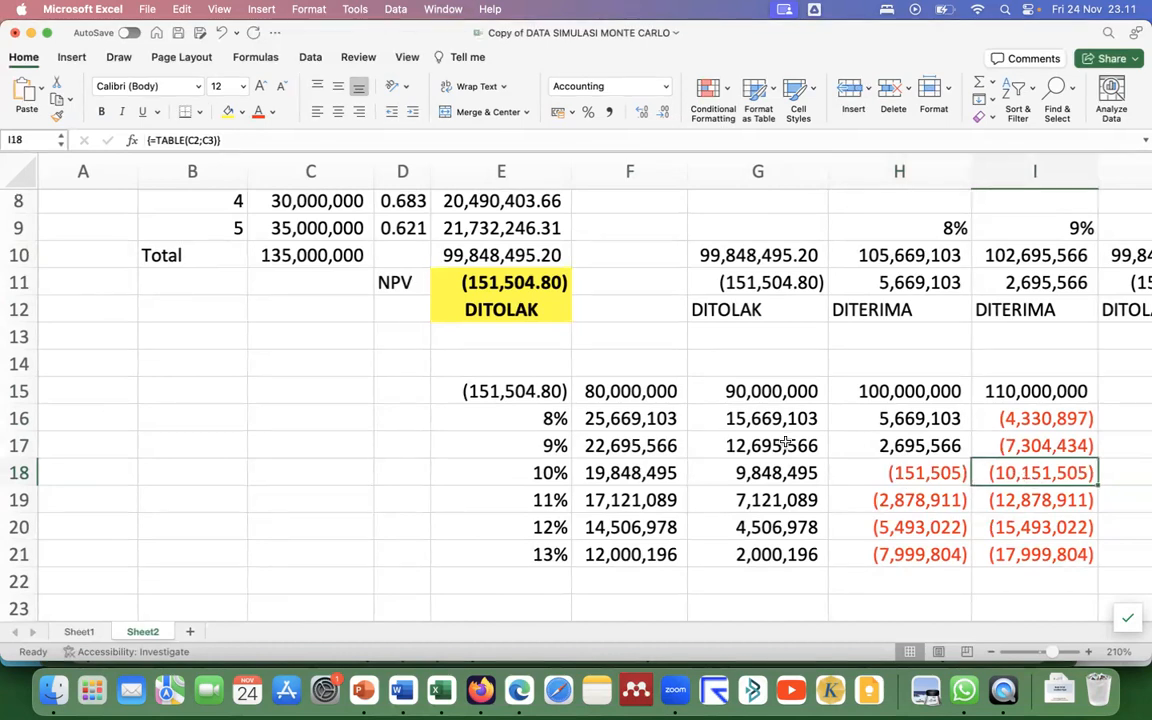
{"action": "left_click", "coordinate": [760, 473]}
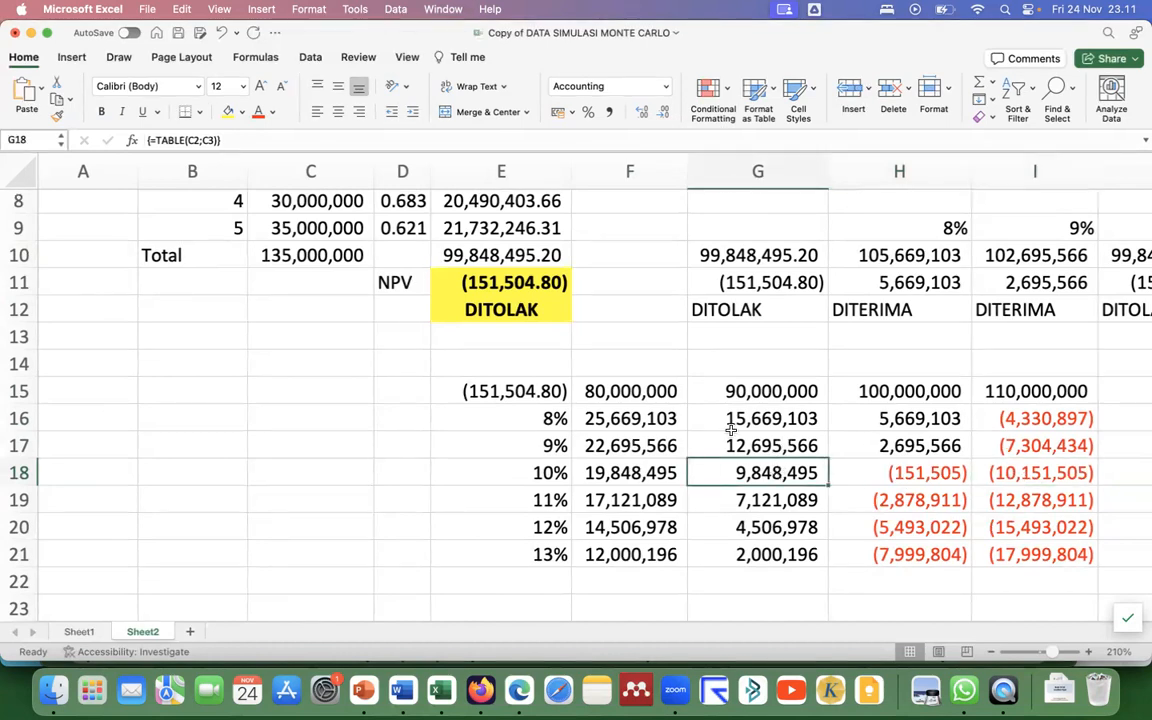
{"action": "key", "text": "Left"}
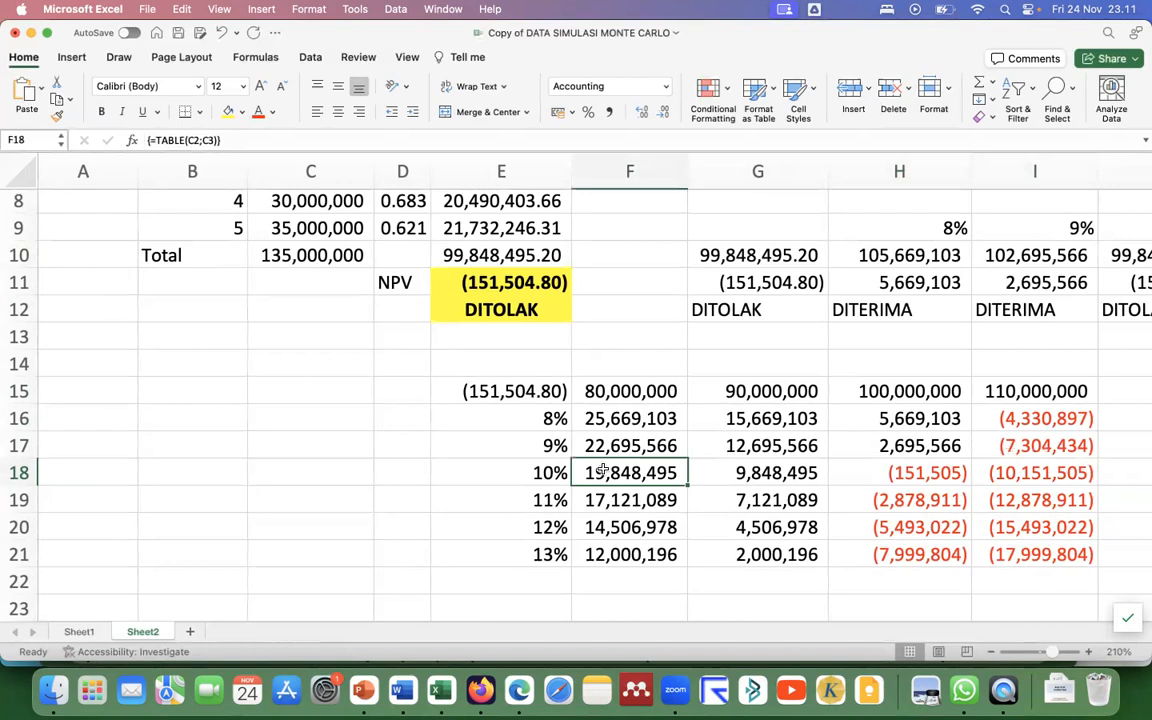
Examine the higher discount rates from 11% to 13%, checking the 13% row's NPVs for investments of 90,000,000 to 110,000,000
{"action": "left_click", "coordinate": [548, 503]}
{"action": "left_click", "coordinate": [549, 526]}
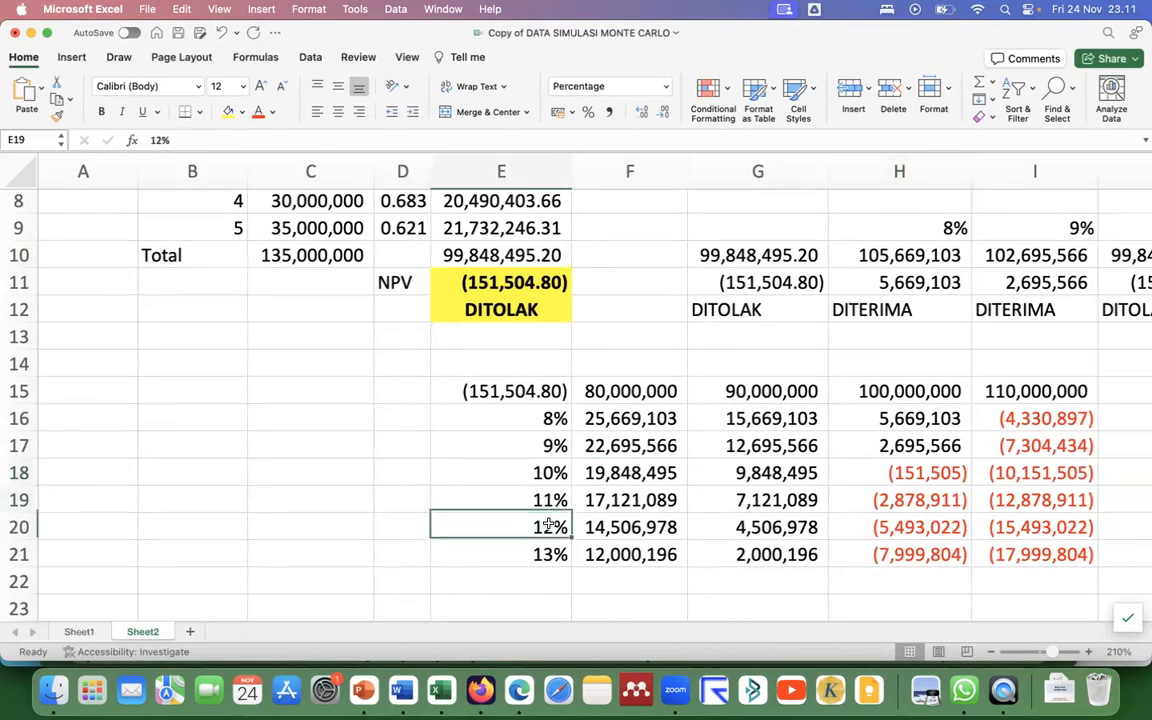
{"action": "left_click", "coordinate": [546, 552]}
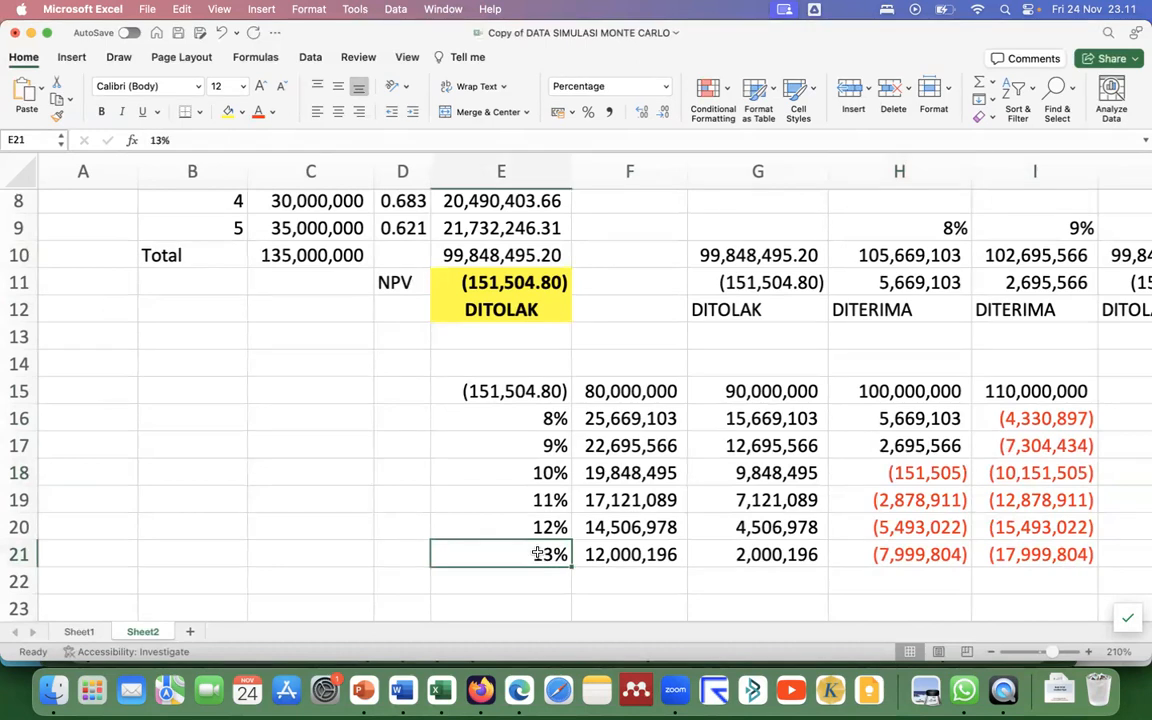
{"action": "left_click", "coordinate": [783, 561]}
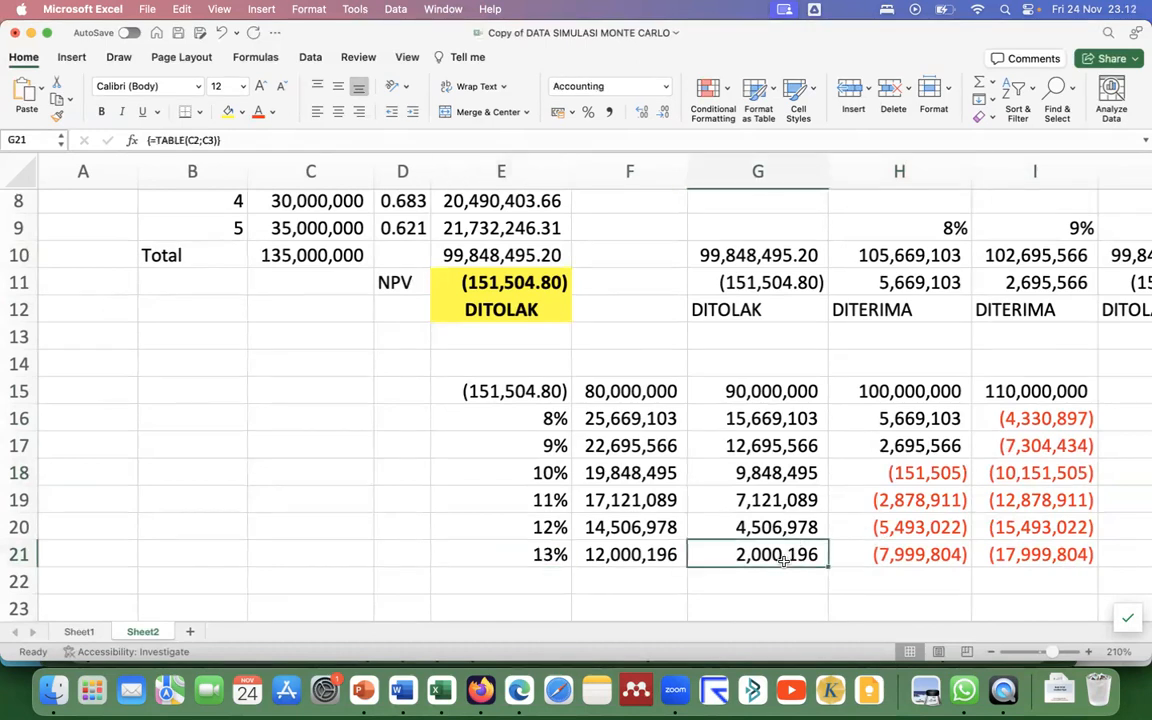
{"action": "left_click", "coordinate": [532, 555]}
{"action": "left_click", "coordinate": [771, 548]}
{"action": "left_click", "coordinate": [896, 552]}
{"action": "left_click", "coordinate": [1003, 552]}
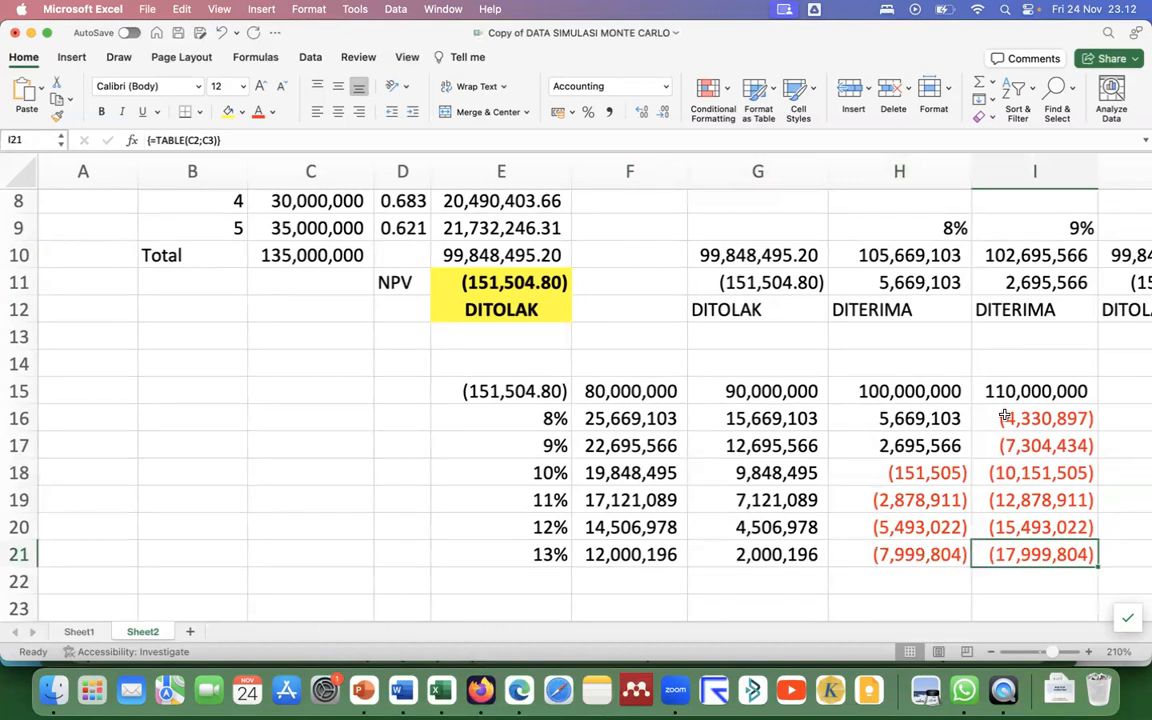
Review the NPV calculation in E10:E11 together with the one-variable and two-variable data tables across the sheet
{"action": "scroll", "coordinate": [1004, 416], "scroll_direction": "up", "scroll_amount": 7}
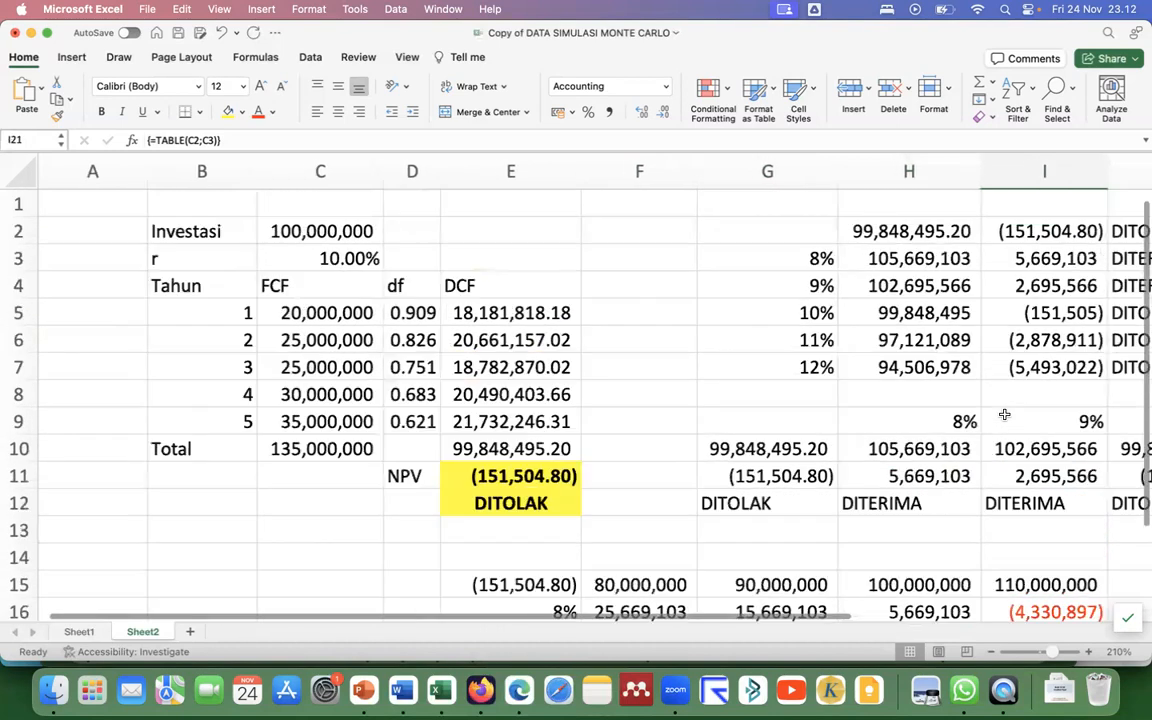
{"action": "scroll", "coordinate": [1004, 416], "scroll_direction": "down", "scroll_amount": 3}
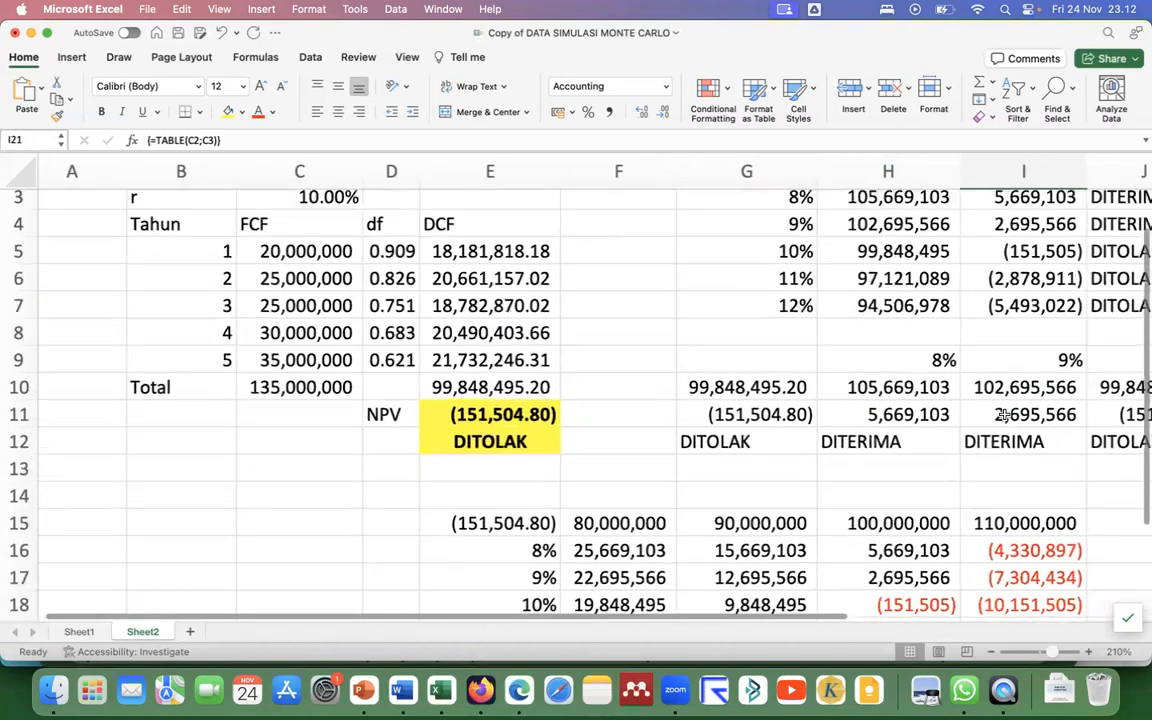
{"action": "scroll", "coordinate": [1004, 416], "scroll_direction": "up", "scroll_amount": 2}
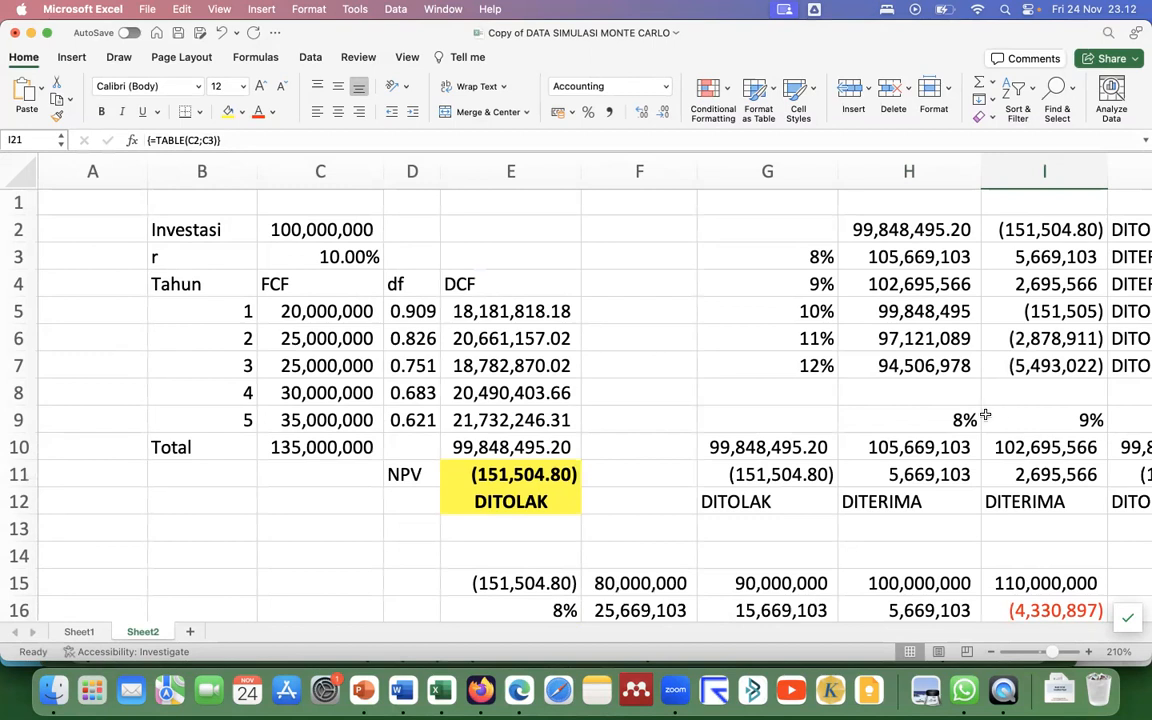
{"action": "left_click", "coordinate": [543, 478]}
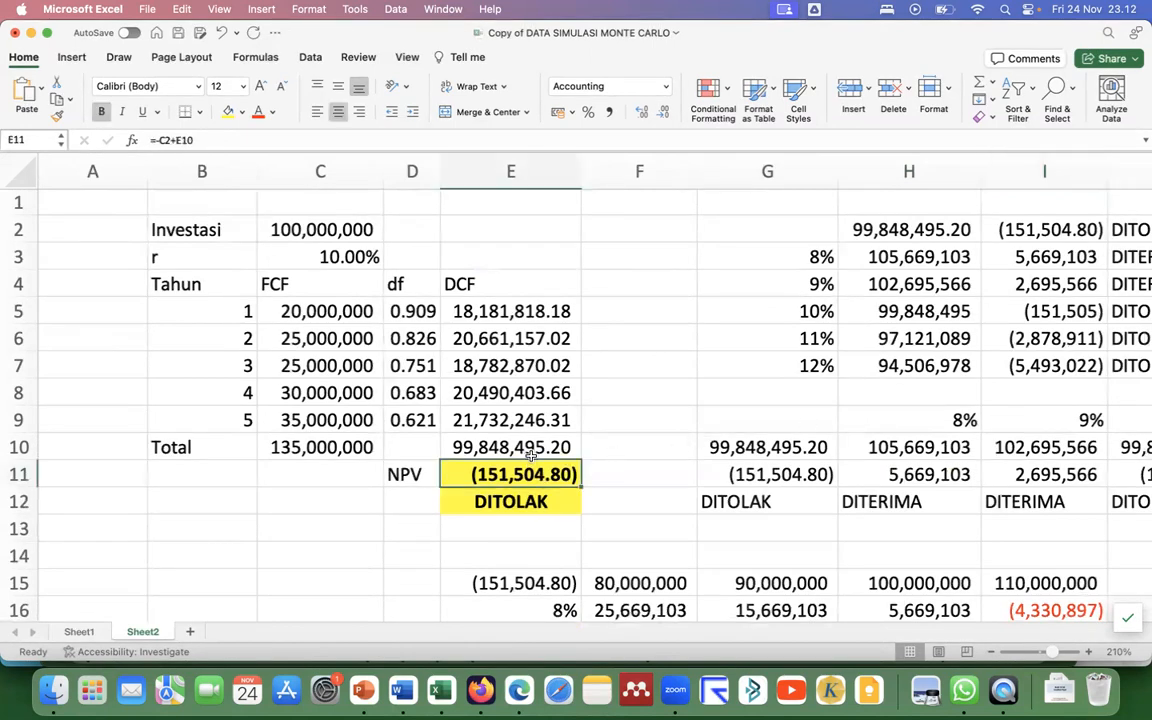
{"action": "left_click", "coordinate": [533, 447]}
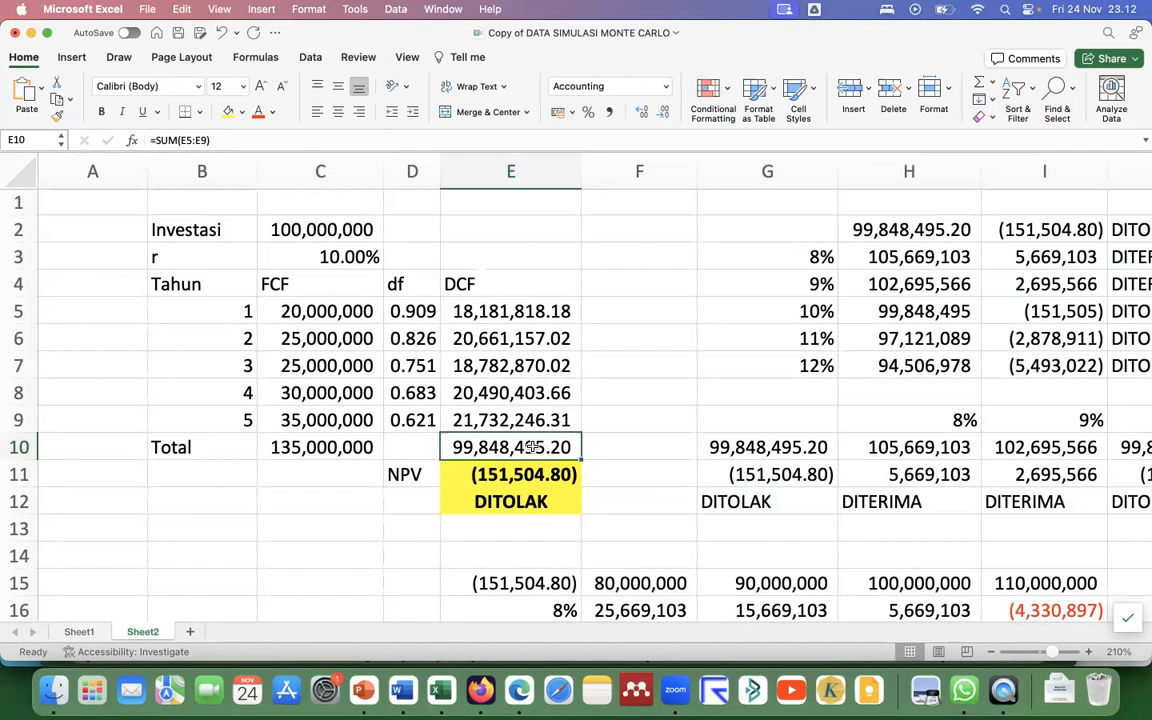
{"action": "scroll", "coordinate": [780, 369], "scroll_direction": "right", "scroll_amount": 2}
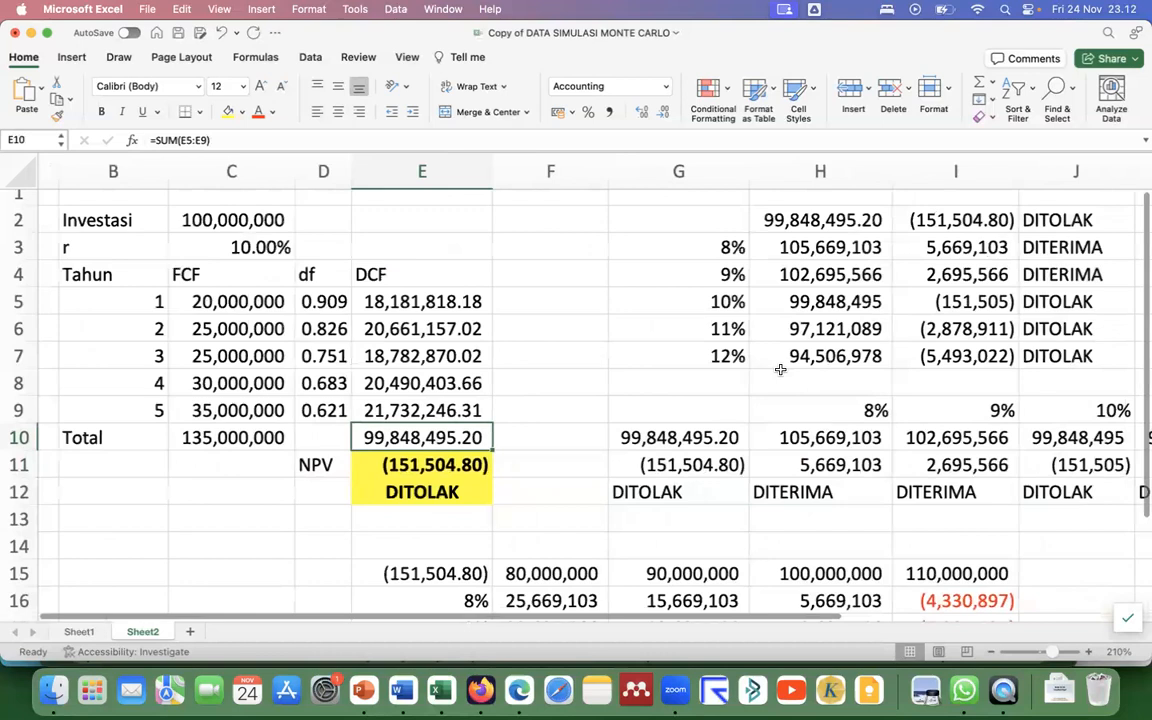
{"action": "scroll", "coordinate": [780, 369], "scroll_direction": "right", "scroll_amount": 2}
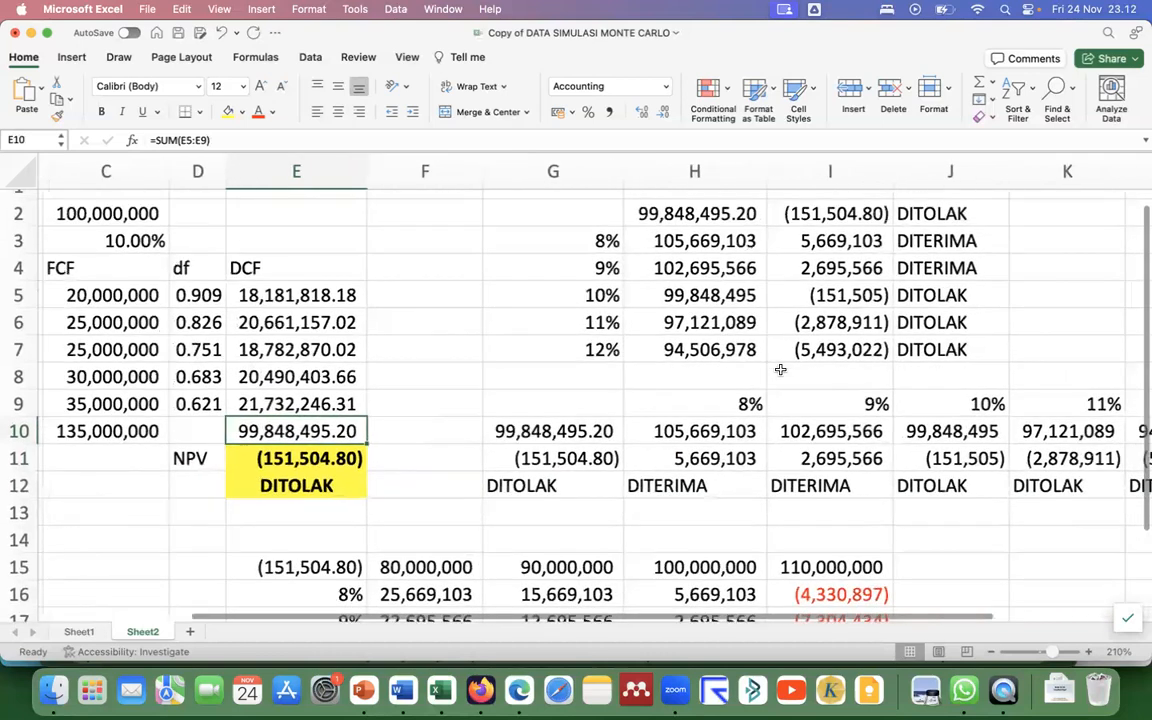
{"action": "scroll", "coordinate": [780, 369], "scroll_direction": "up", "scroll_amount": 1}
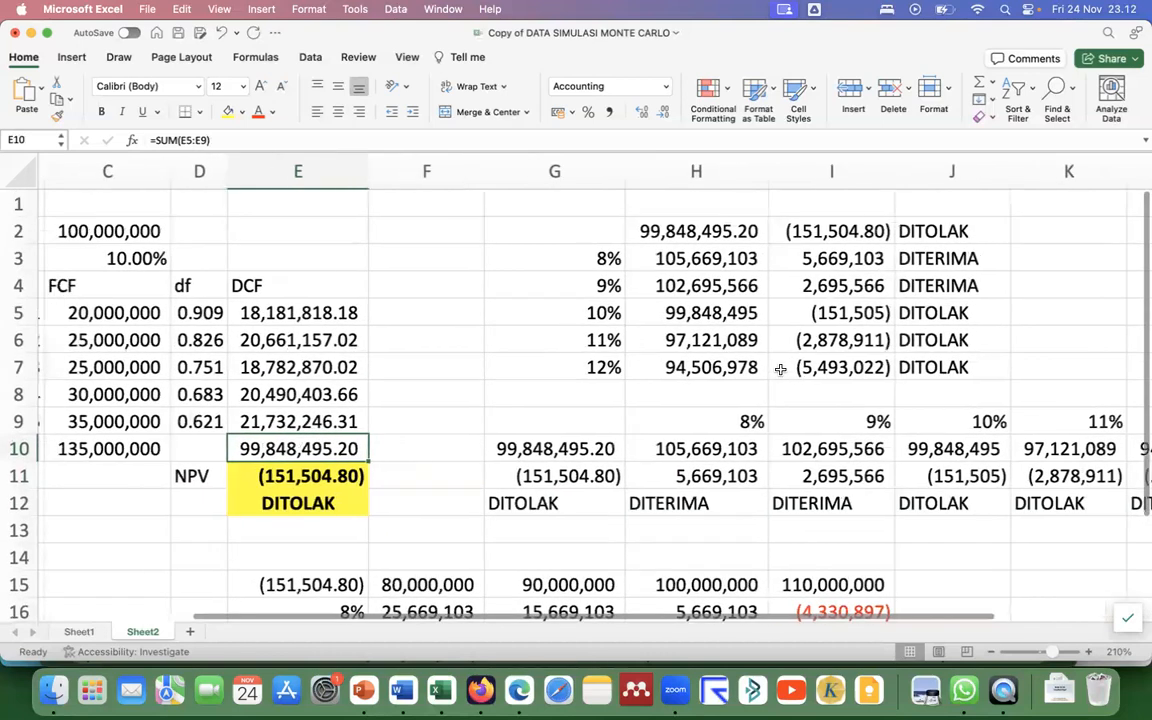
{"action": "scroll", "coordinate": [780, 369], "scroll_direction": "left", "scroll_amount": 1}
{"action": "scroll", "coordinate": [780, 369], "scroll_direction": "left", "scroll_amount": 1}
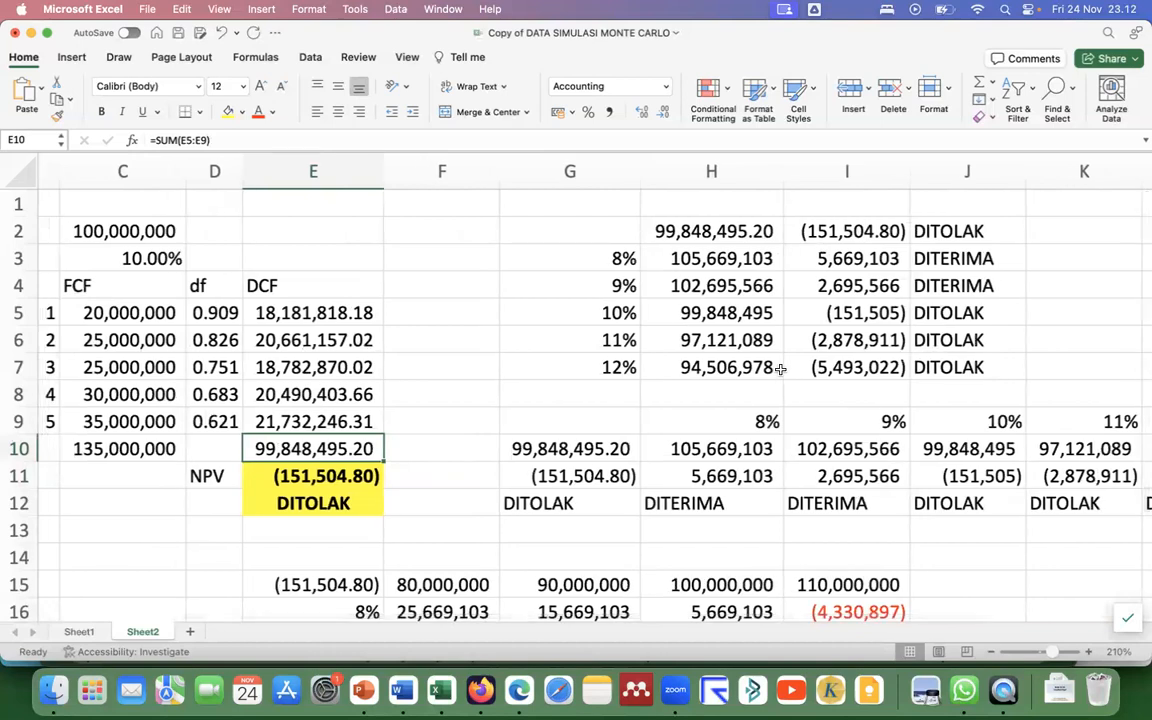
{"action": "scroll", "coordinate": [780, 369], "scroll_direction": "down", "scroll_amount": 3}
{"action": "scroll", "coordinate": [780, 369], "scroll_direction": "left", "scroll_amount": 2}
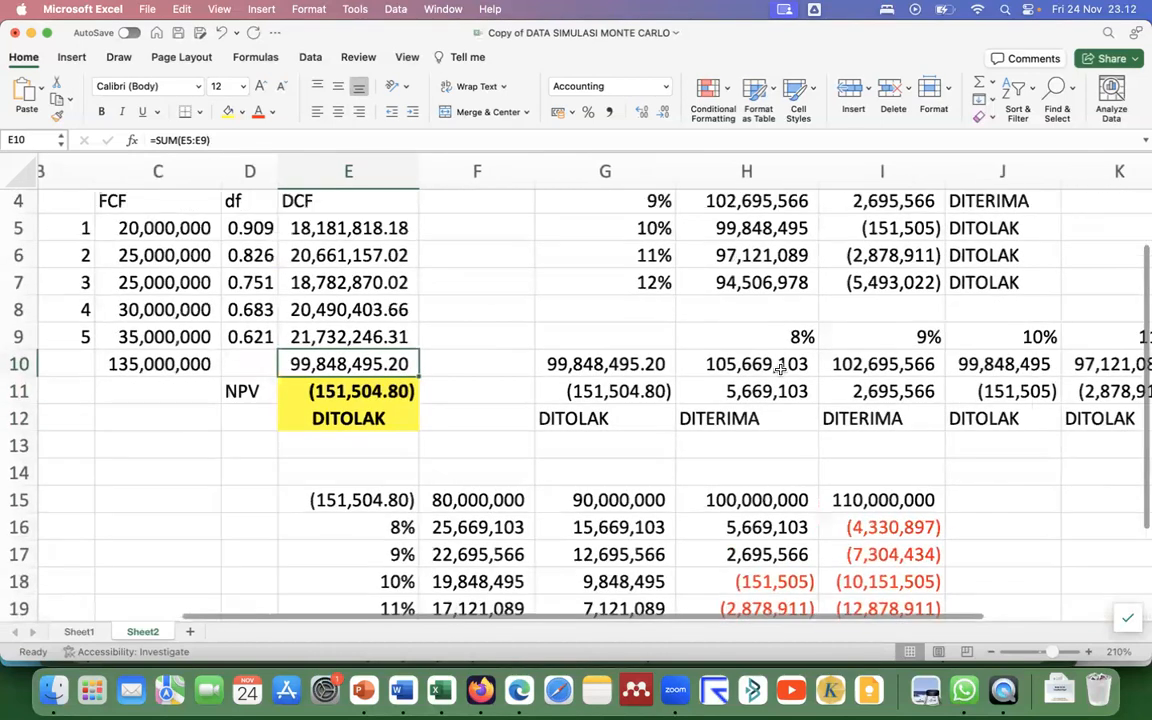
{"action": "scroll", "coordinate": [780, 369], "scroll_direction": "up", "scroll_amount": 3}
{"action": "scroll", "coordinate": [780, 369], "scroll_direction": "left", "scroll_amount": 3}
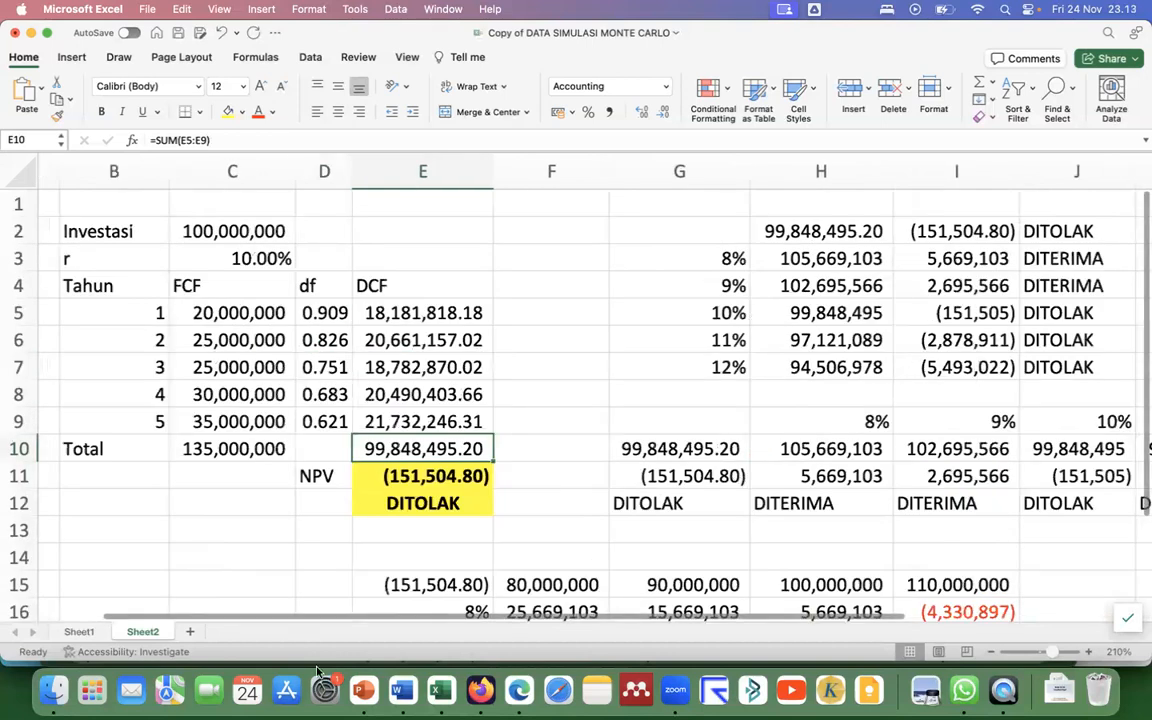